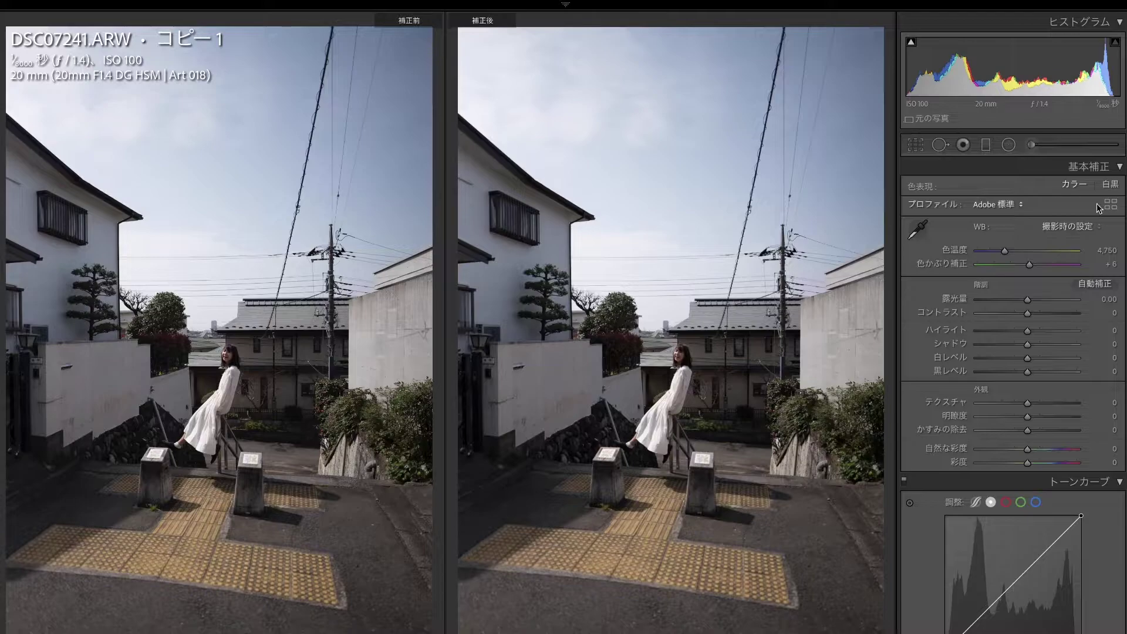
Step: Set Contrast to -30 in the Basic panel
scroll(1097, 207, "down", 10)
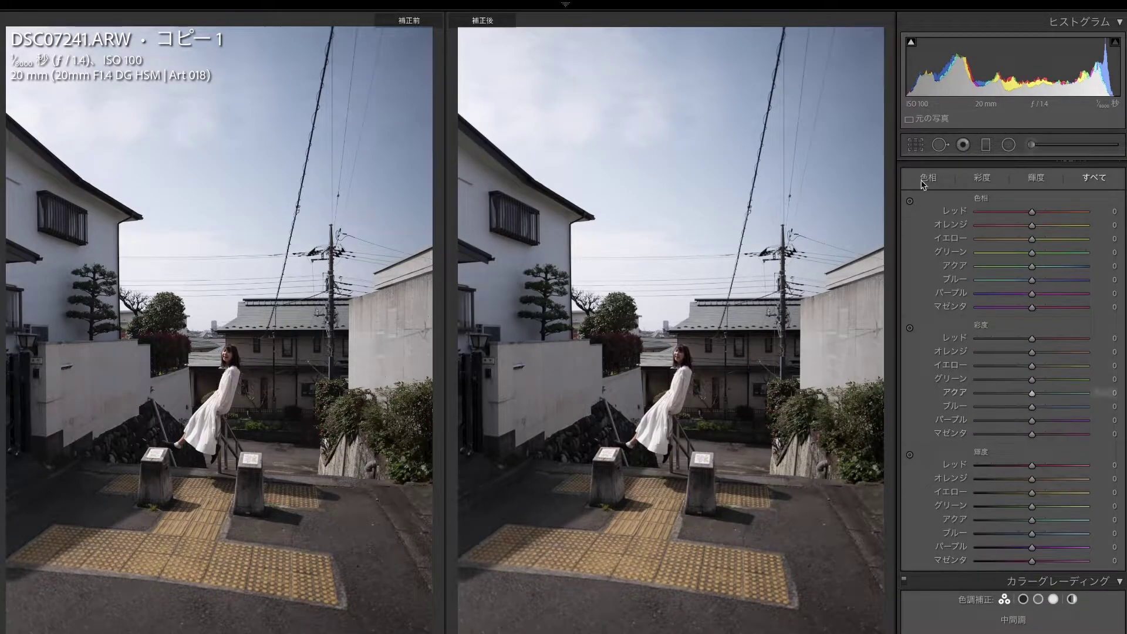
scroll(1035, 501, "down", 5)
scroll(1034, 500, "down", 10)
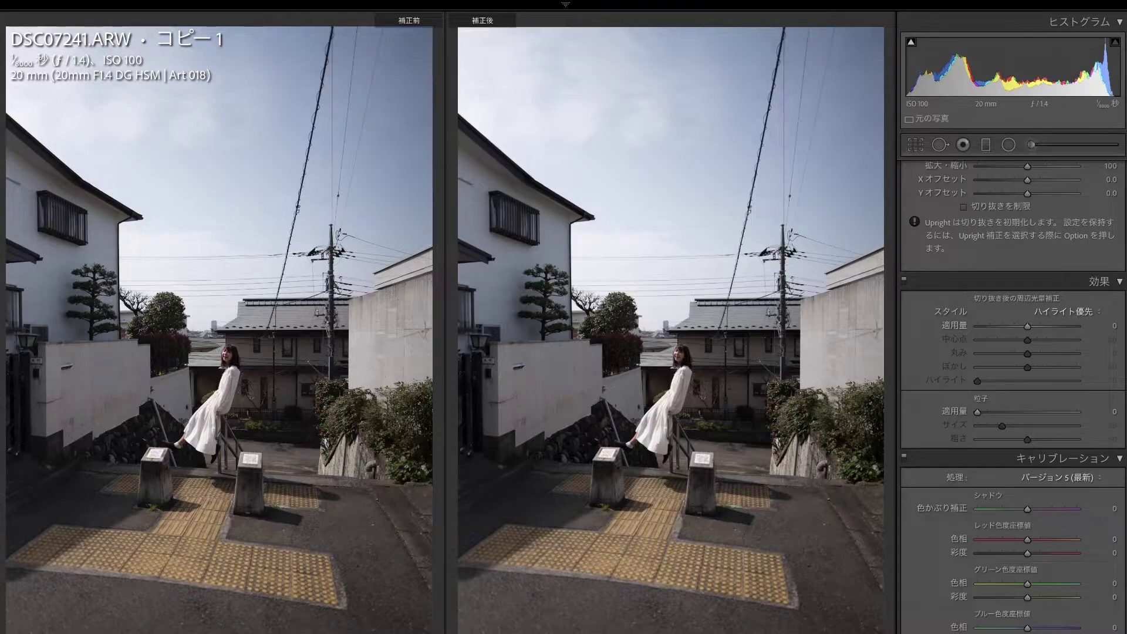
scroll(1014, 411, "up", 15)
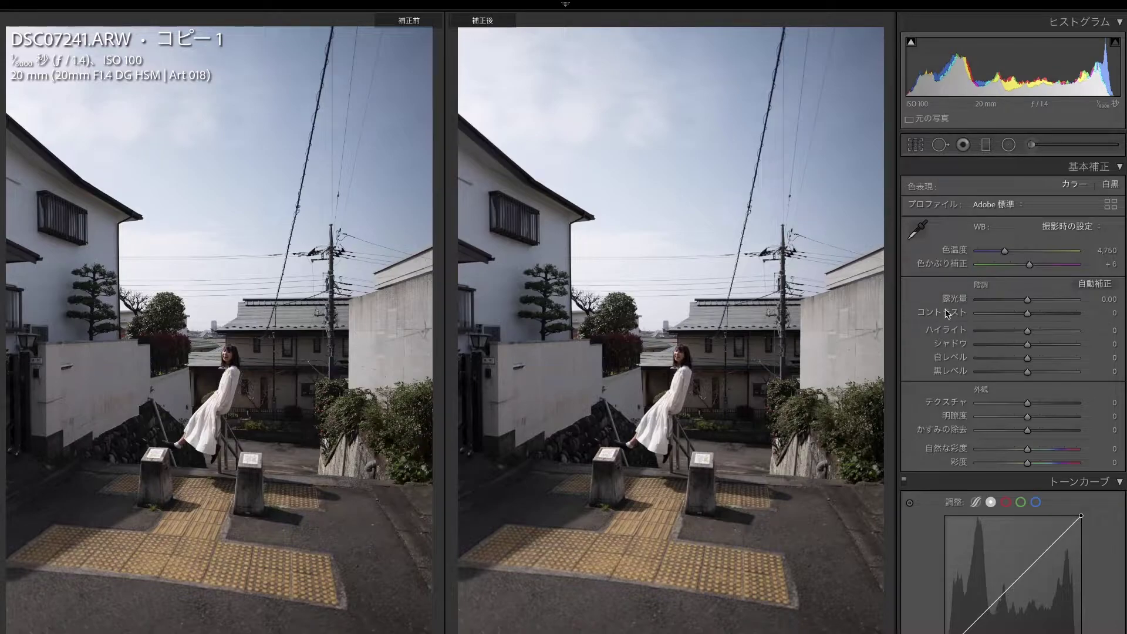
scroll(1009, 293, "down", 1)
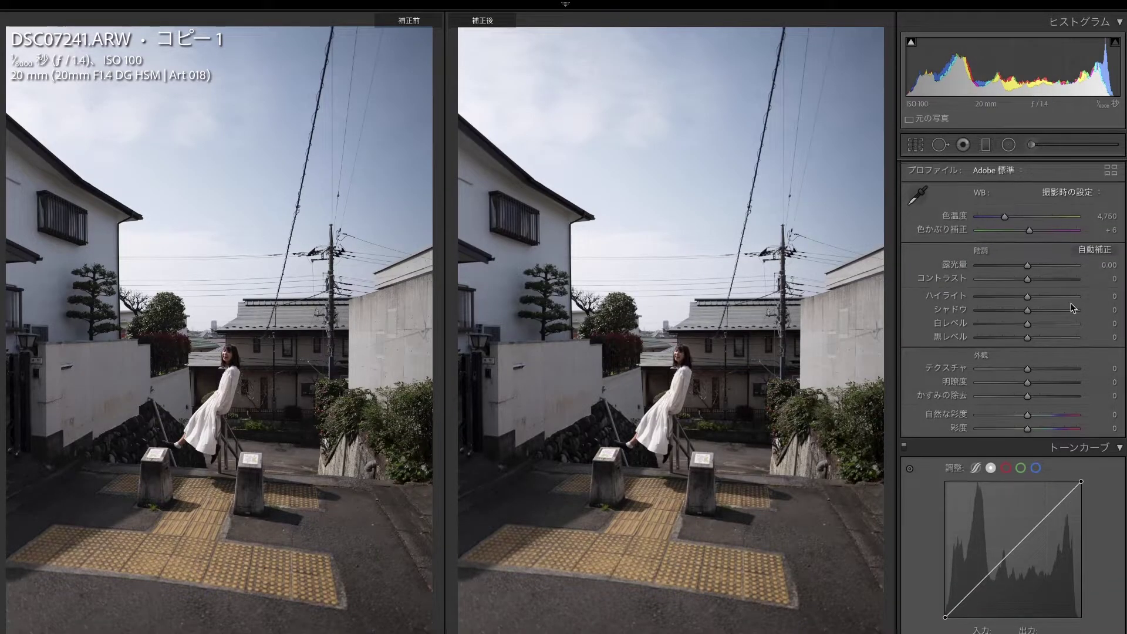
left_click_drag(1027, 279, 1012, 286)
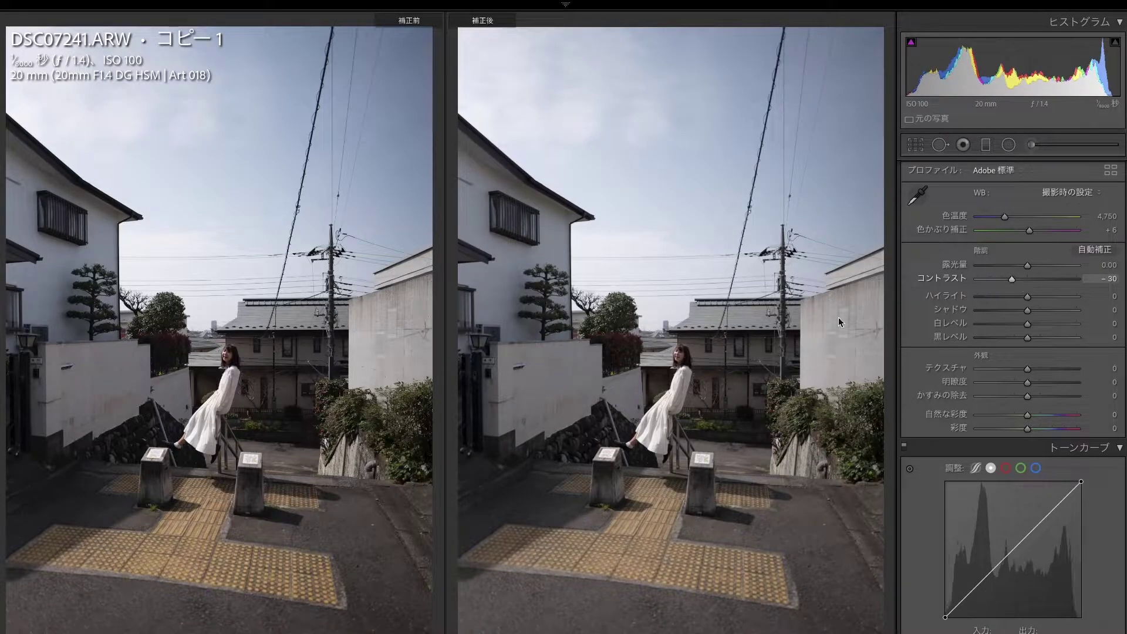
Step: Test a Green channel curve point and an Exposure change, then reset both to neutral
scroll(1035, 403, "down", 3)
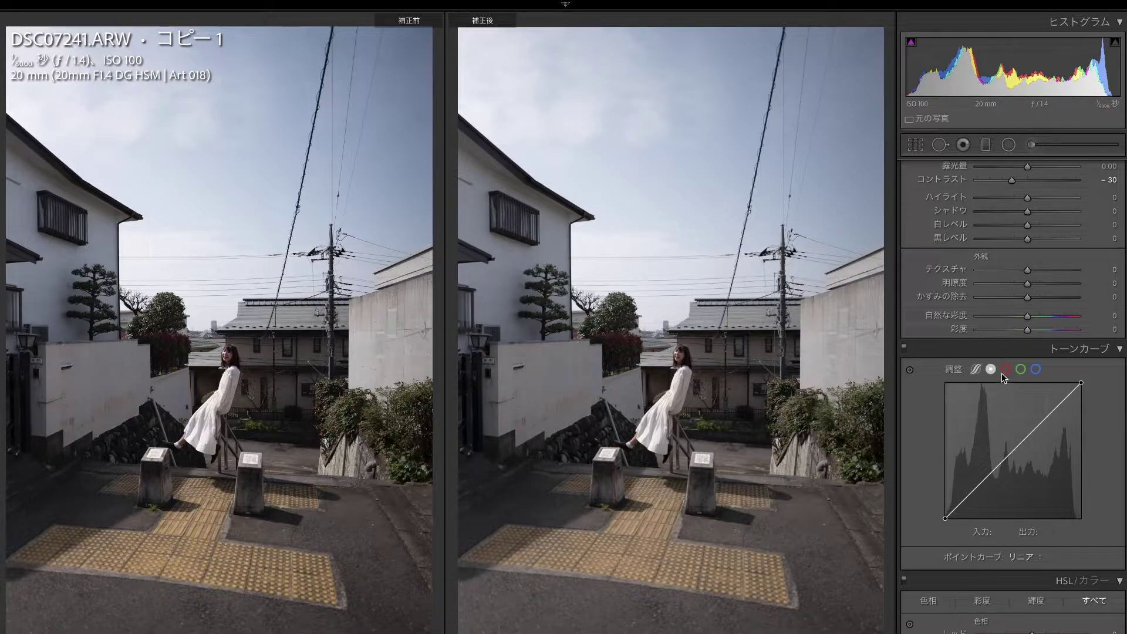
left_click(1006, 369)
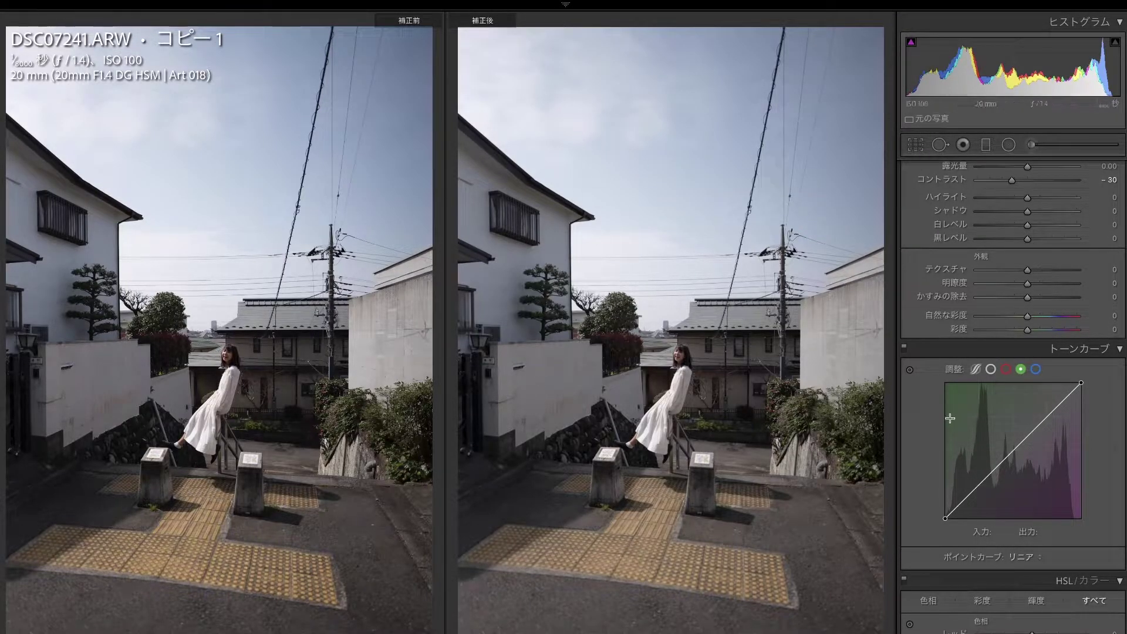
left_click_drag(1015, 452, 1015, 475)
double_click(1015, 475)
scroll(1027, 235, "up", 2)
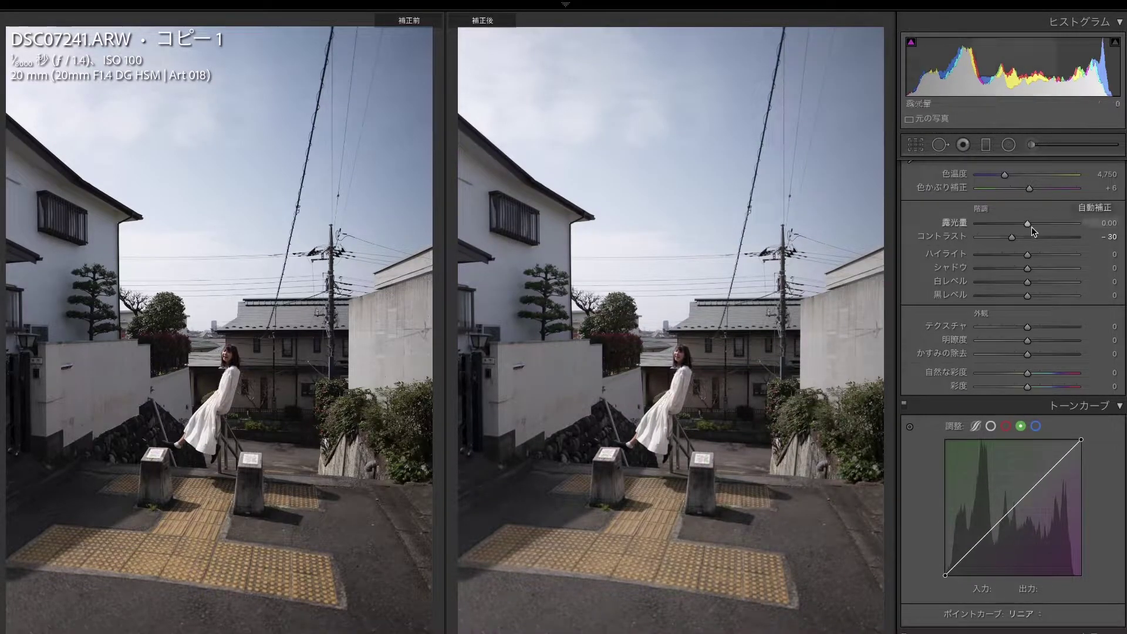
left_click_drag(1027, 224, 1016, 223)
double_click(1016, 224)
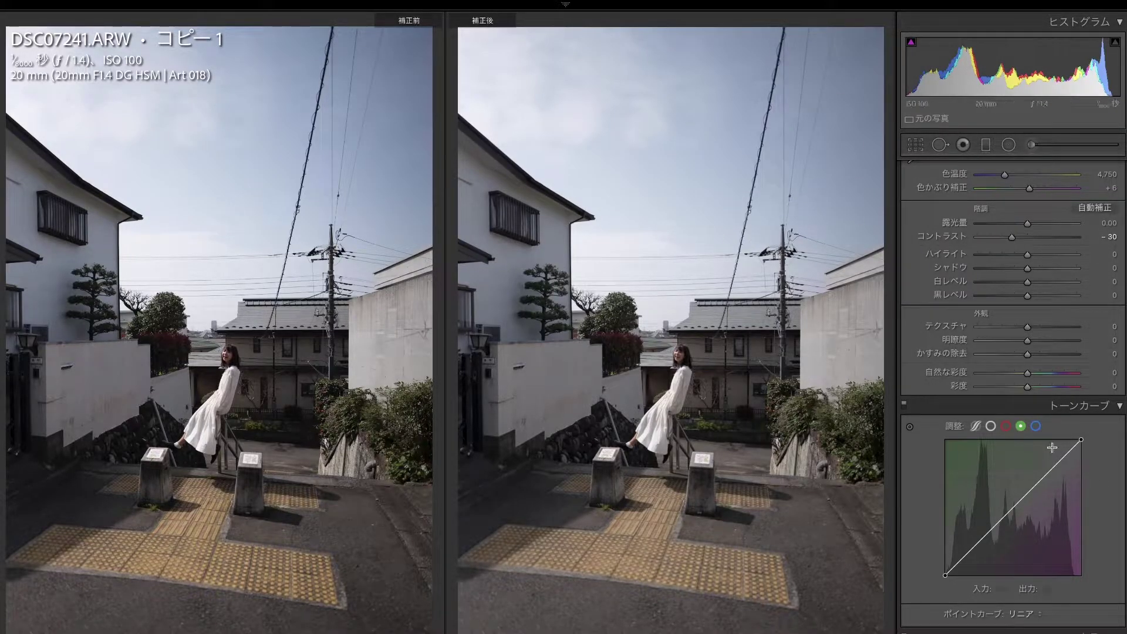
Step: Switch the tone curve to Red, then try Shadows at -100 and -21 before resetting to 0
left_click(1038, 428)
left_click(1020, 426)
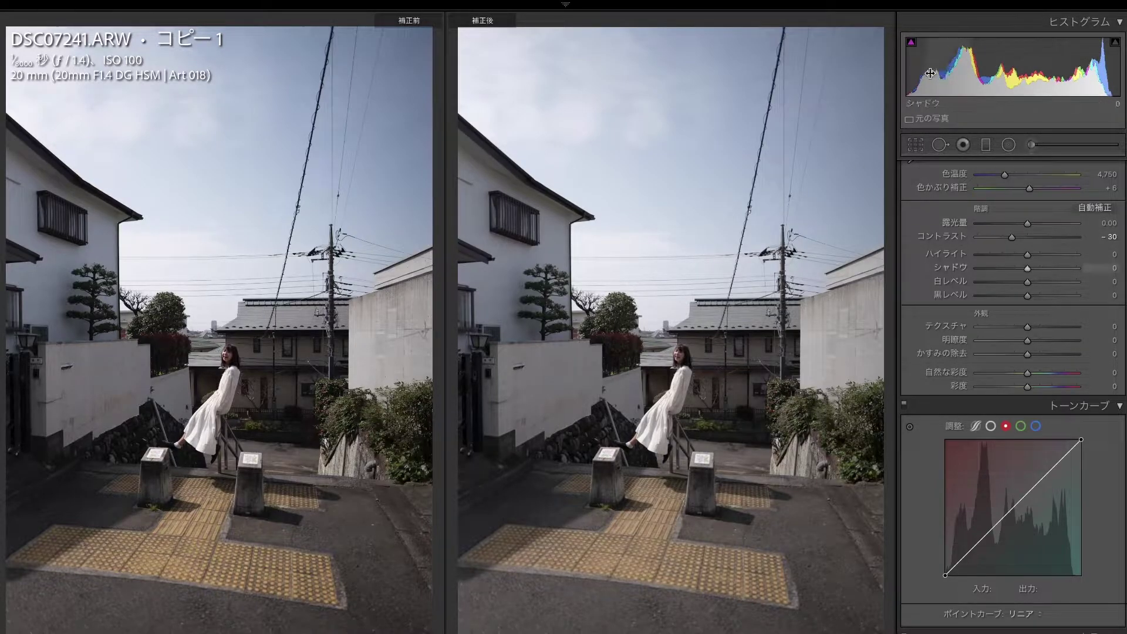
left_click_drag(930, 73, 907, 74)
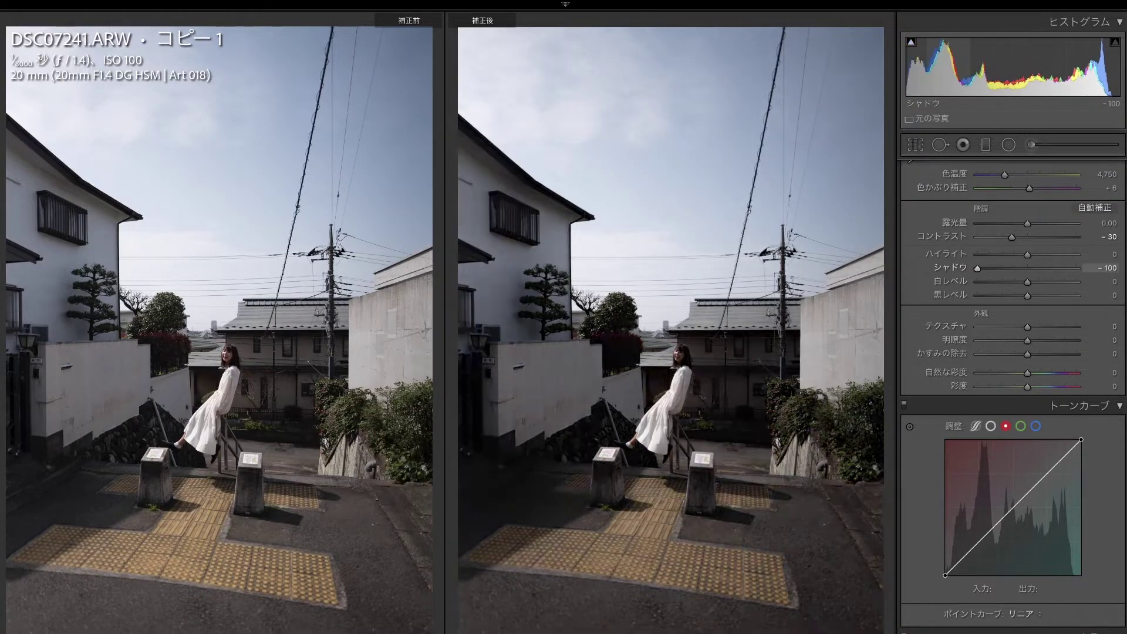
left_click_drag(907, 73, 924, 73)
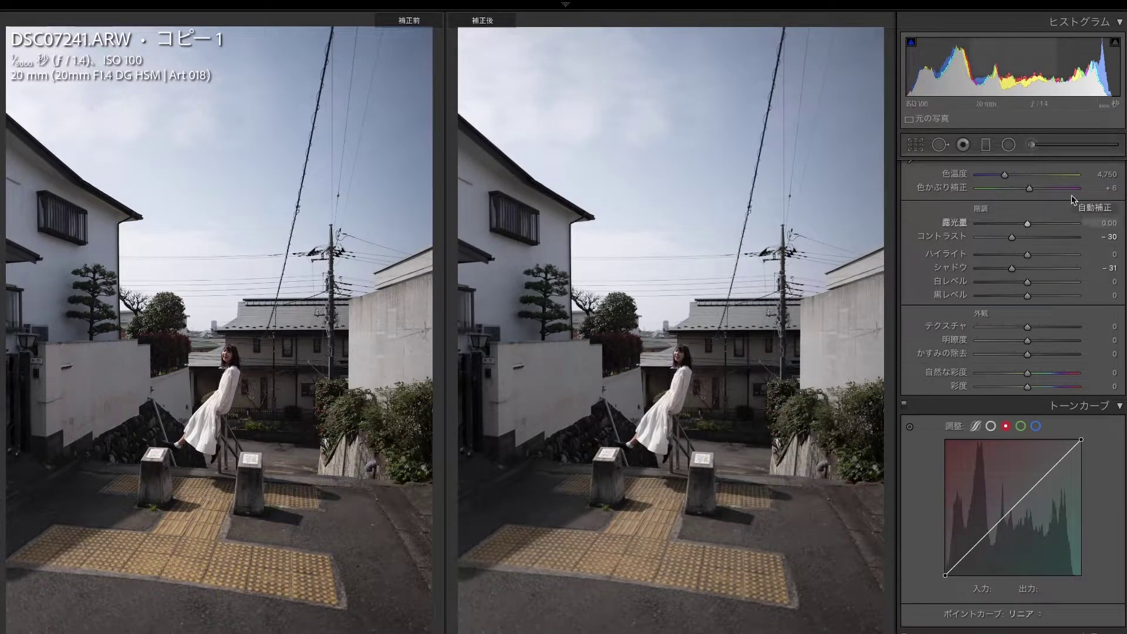
left_click_drag(1012, 268, 1017, 267)
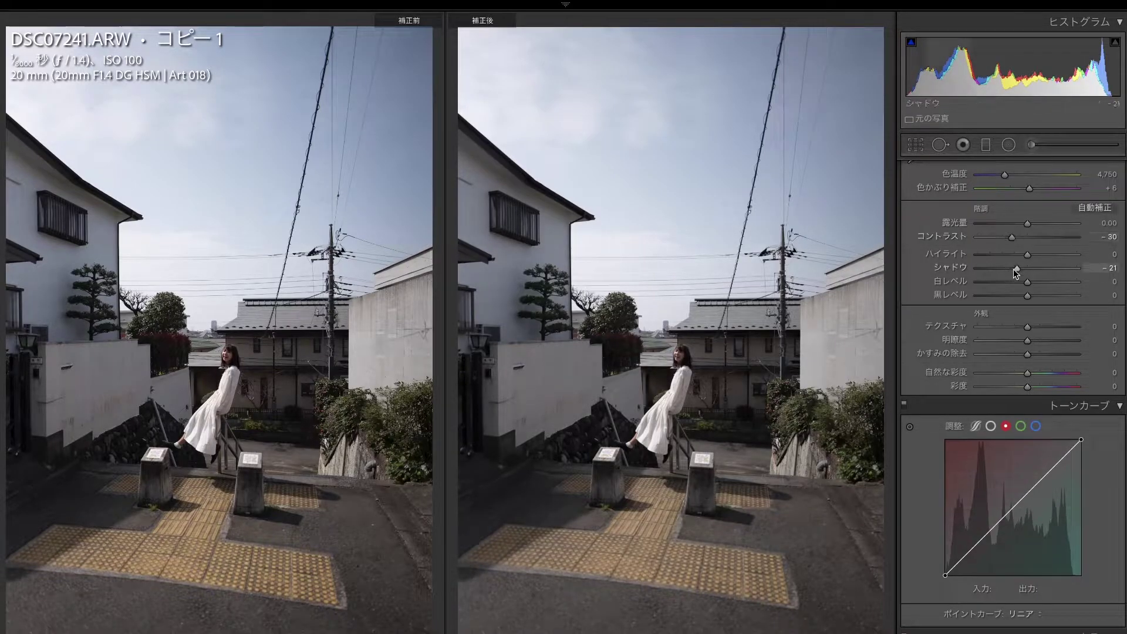
double_click(1014, 268)
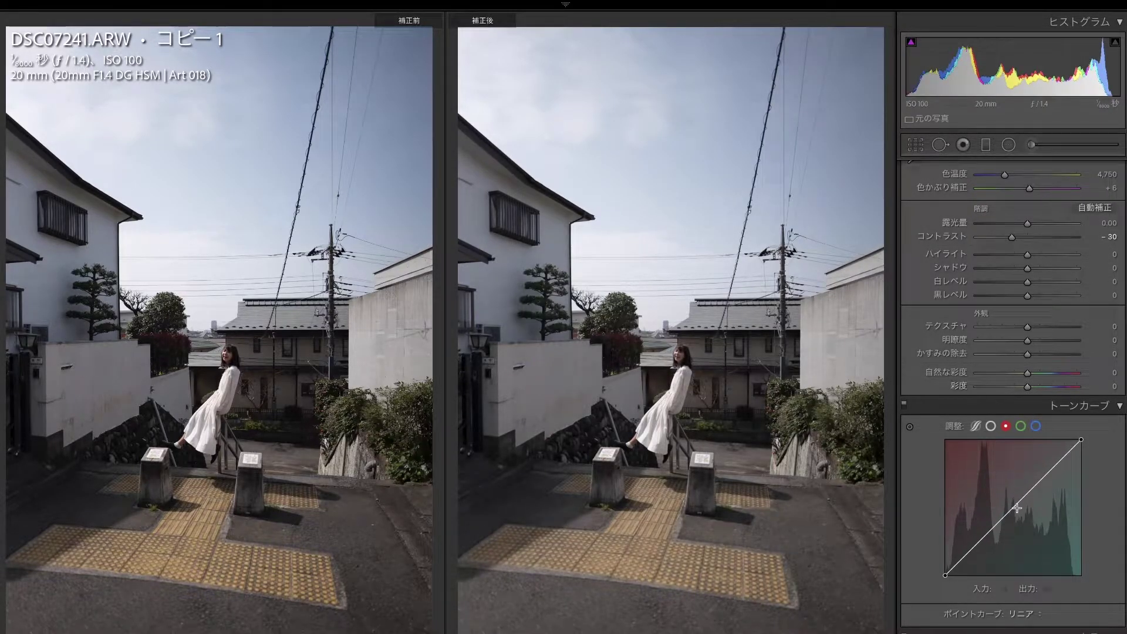
Step: Pull down the Red tone curve with points near 64/53 and 191/184
left_click_drag(1009, 506, 1046, 470)
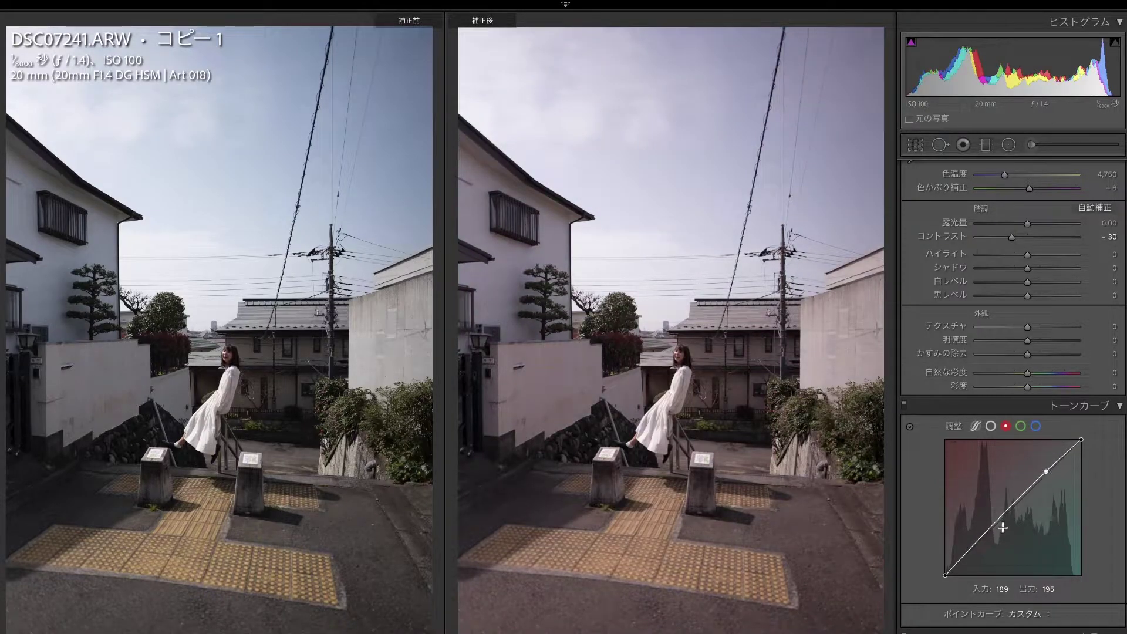
mouse_move(972, 546)
left_mouse_down()
mouse_move(1084, 443)
mouse_move(1046, 478)
left_mouse_up()
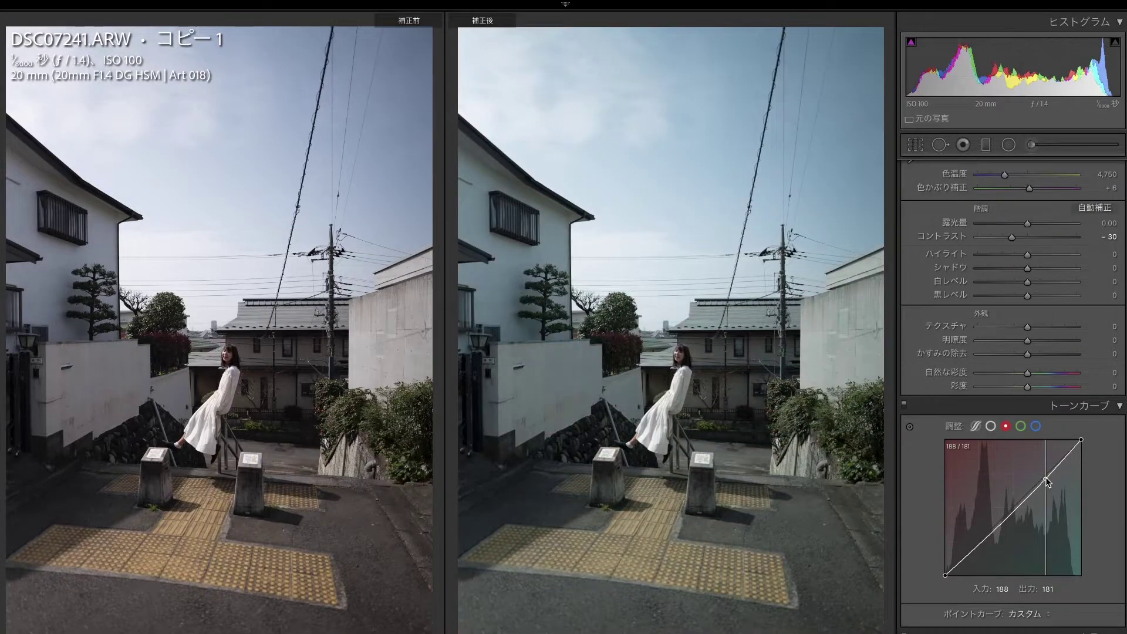
double_click(1046, 478)
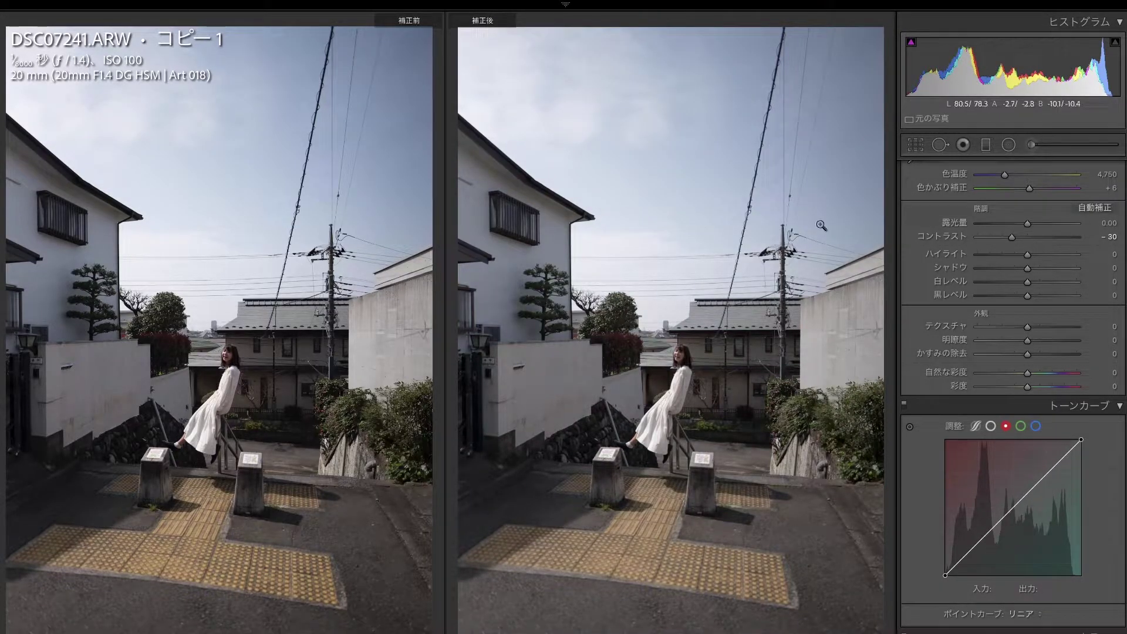
left_click_drag(1055, 469, 1047, 477)
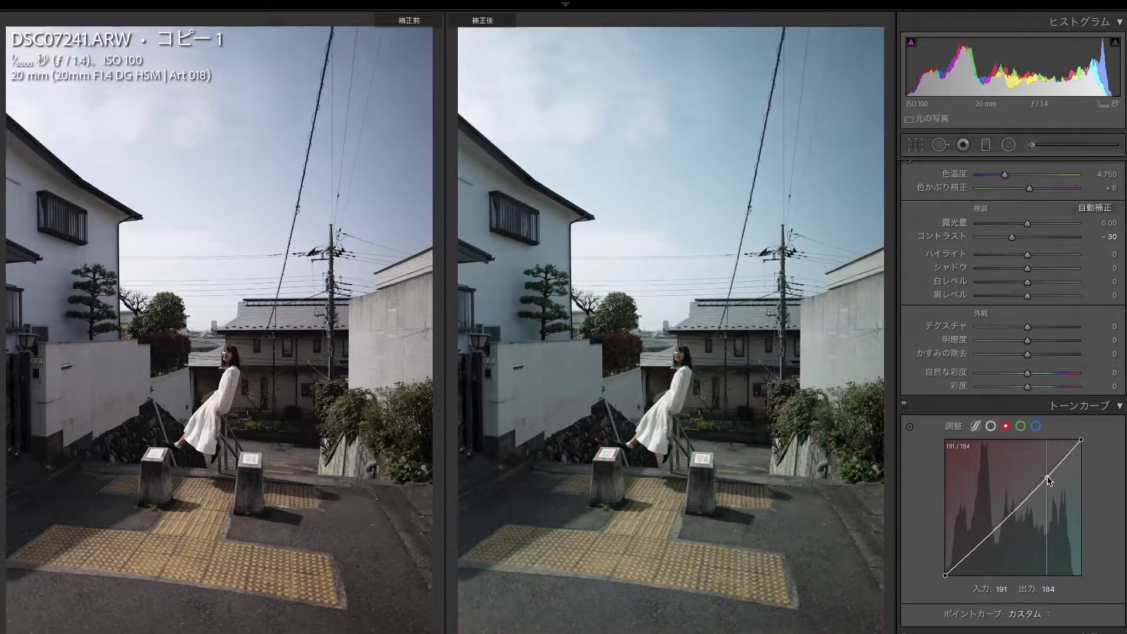
left_click_drag(979, 554, 978, 547)
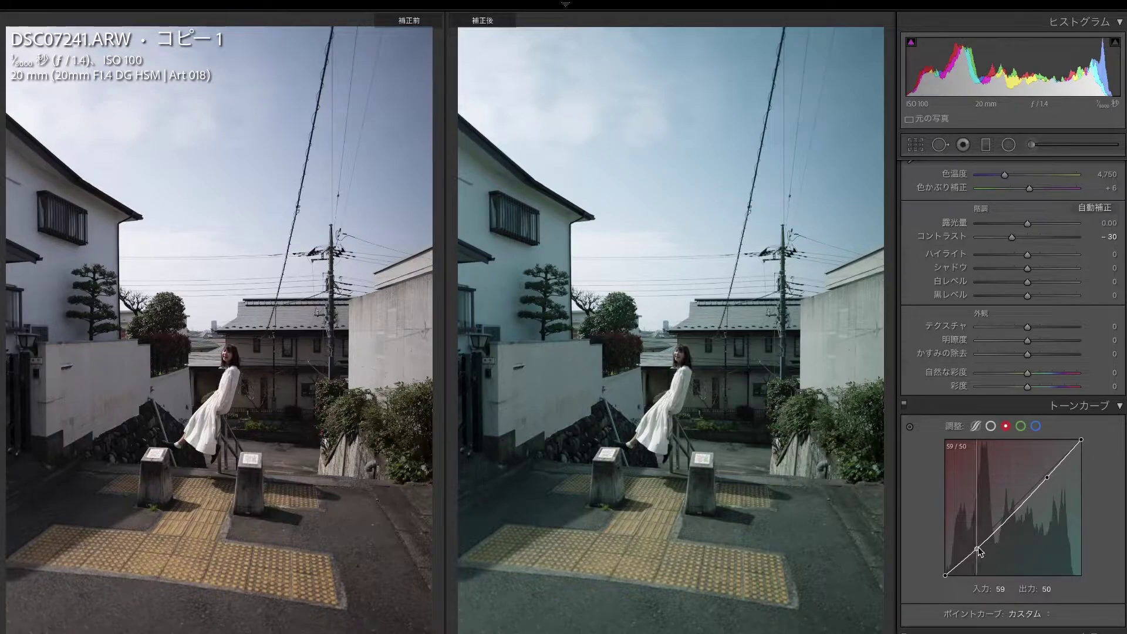
Step: Pull down the Green tone curve with points near 64/59 and 192/188
left_click(1021, 426)
left_click_drag(1040, 479, 1045, 480)
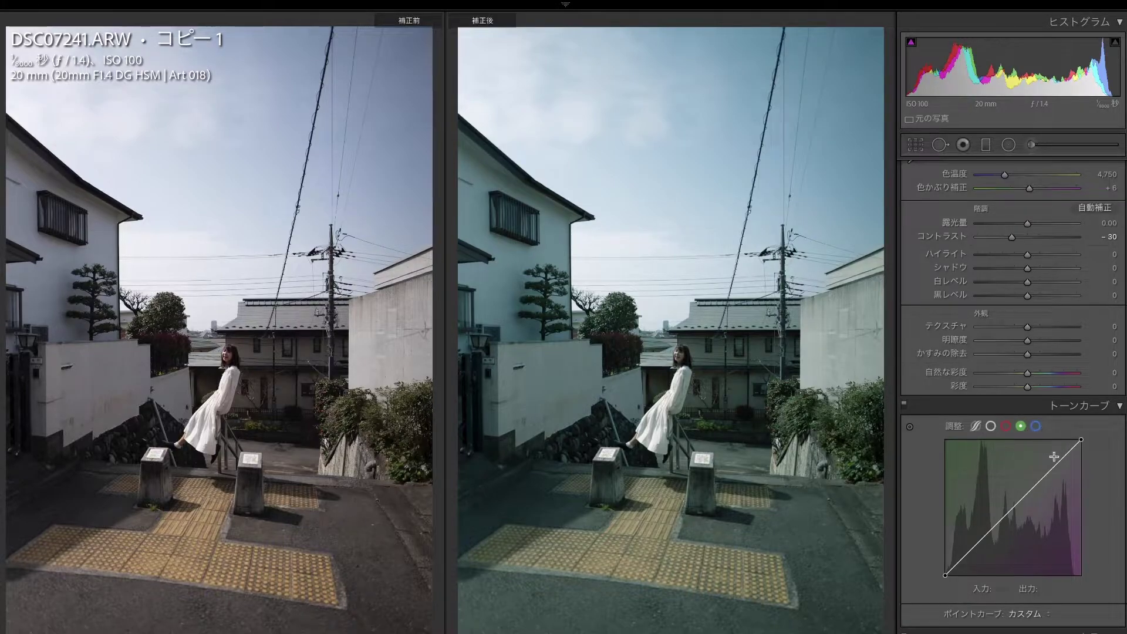
left_click_drag(1055, 457, 1048, 474)
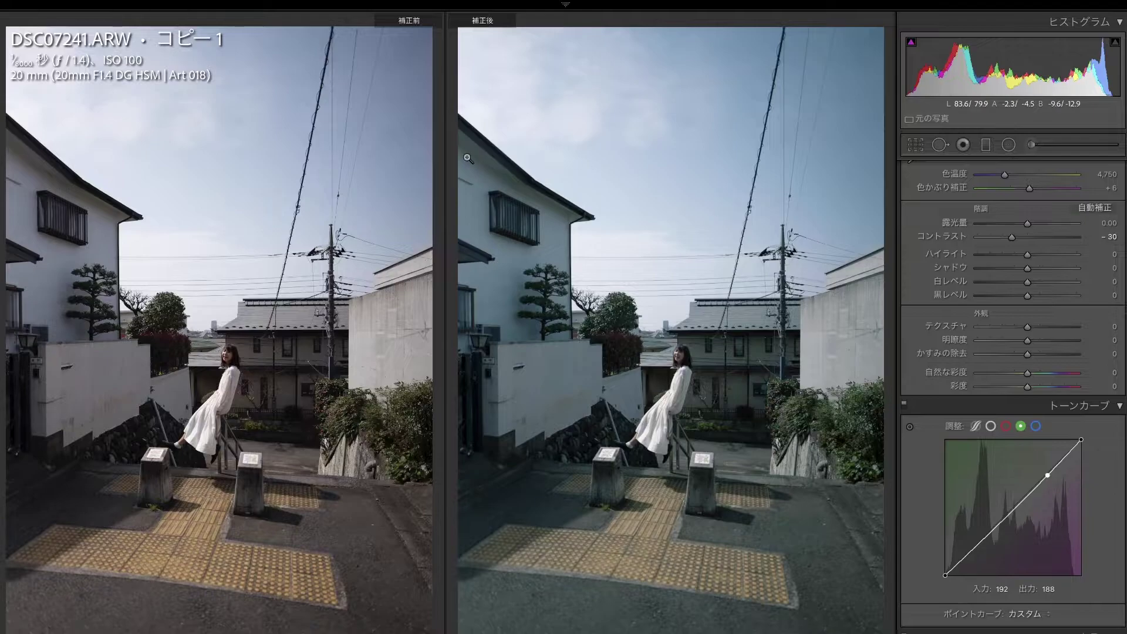
left_click_drag(977, 547, 978, 543)
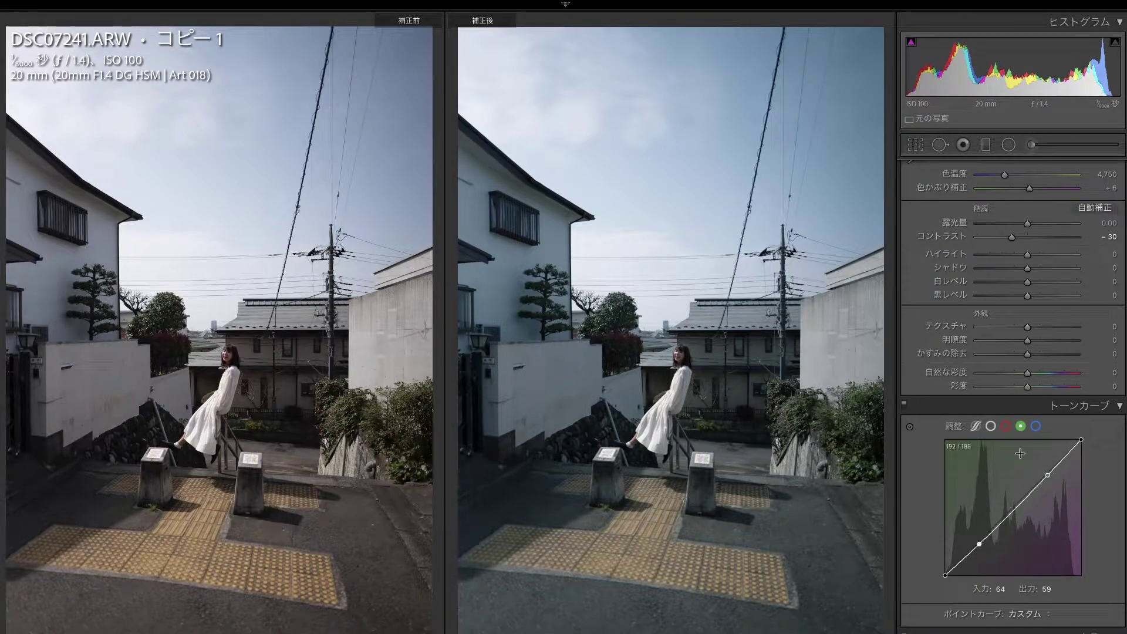
left_click(1036, 427)
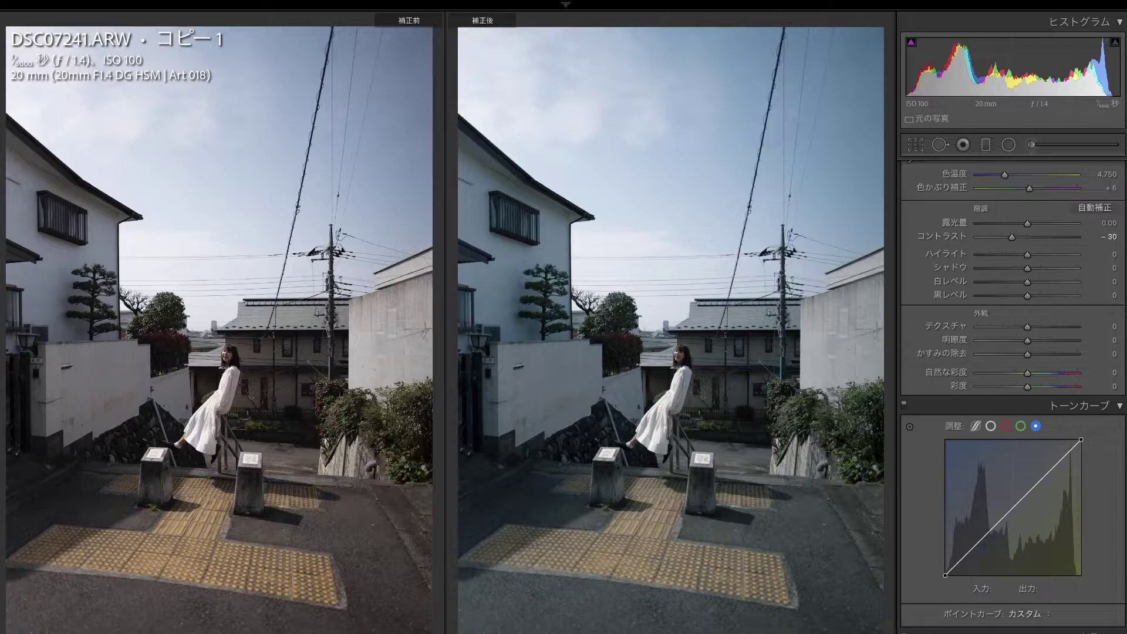
Step: Add Blue curve points at 130/126 and 65/54 after testing the white point
left_click_drag(1080, 439, 1088, 452)
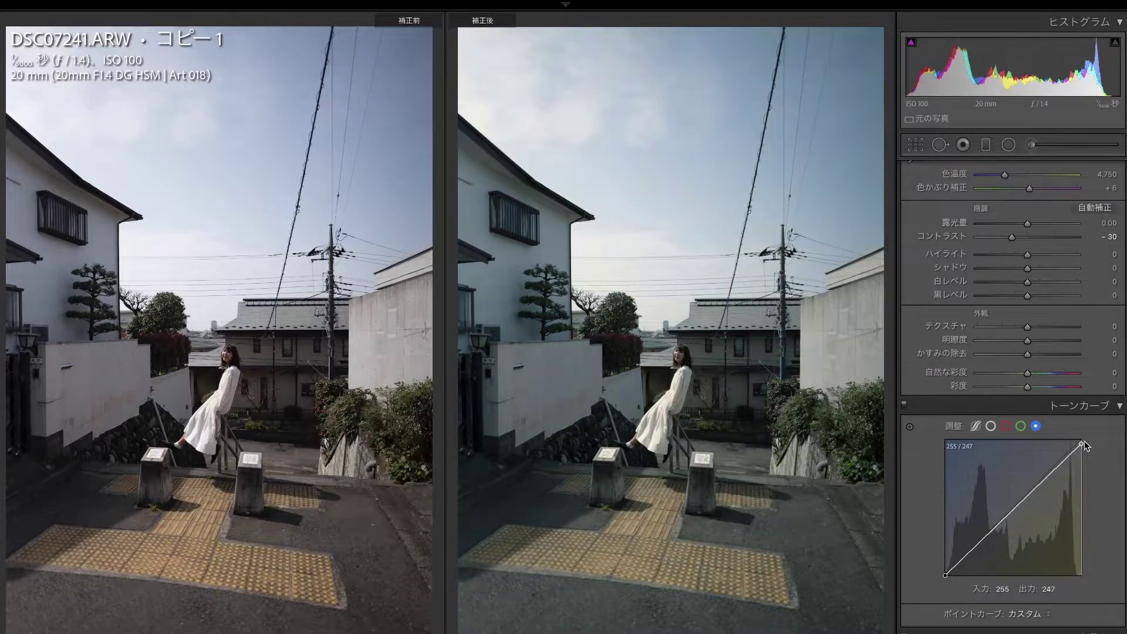
left_click_drag(1087, 452, 1081, 447)
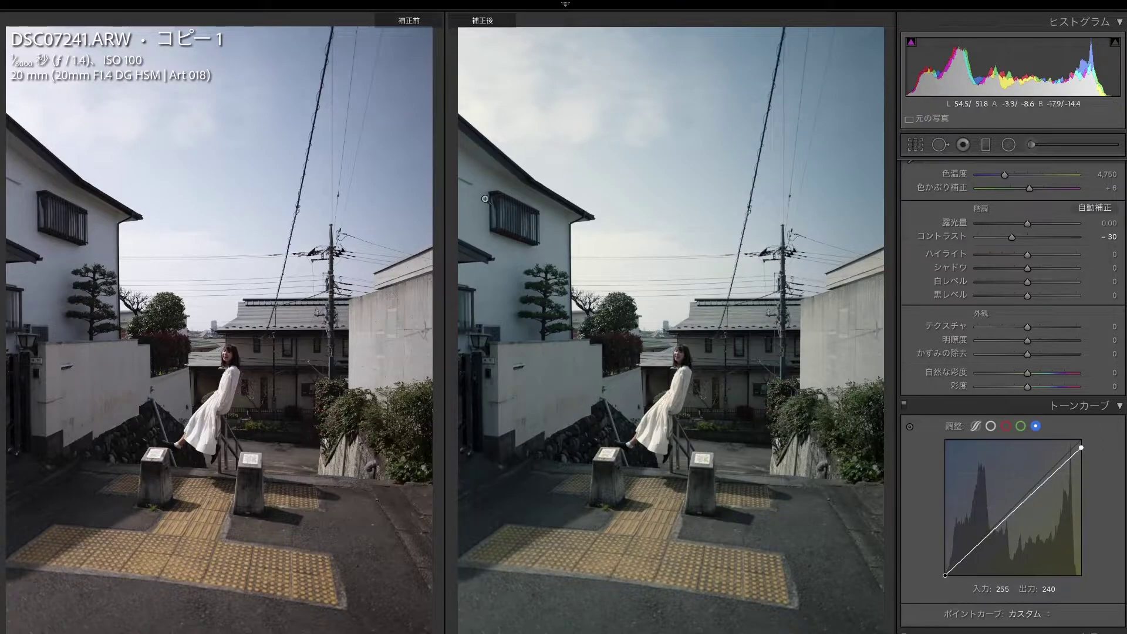
left_click(1013, 509)
left_click_drag(1014, 510, 1016, 511)
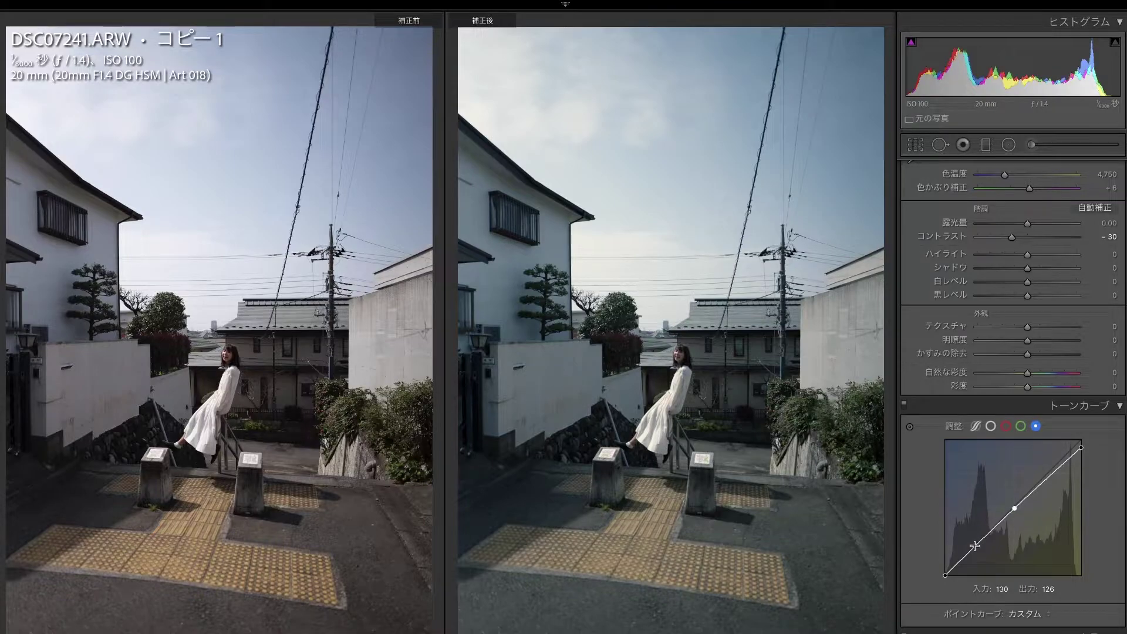
left_click_drag(975, 546, 974, 536)
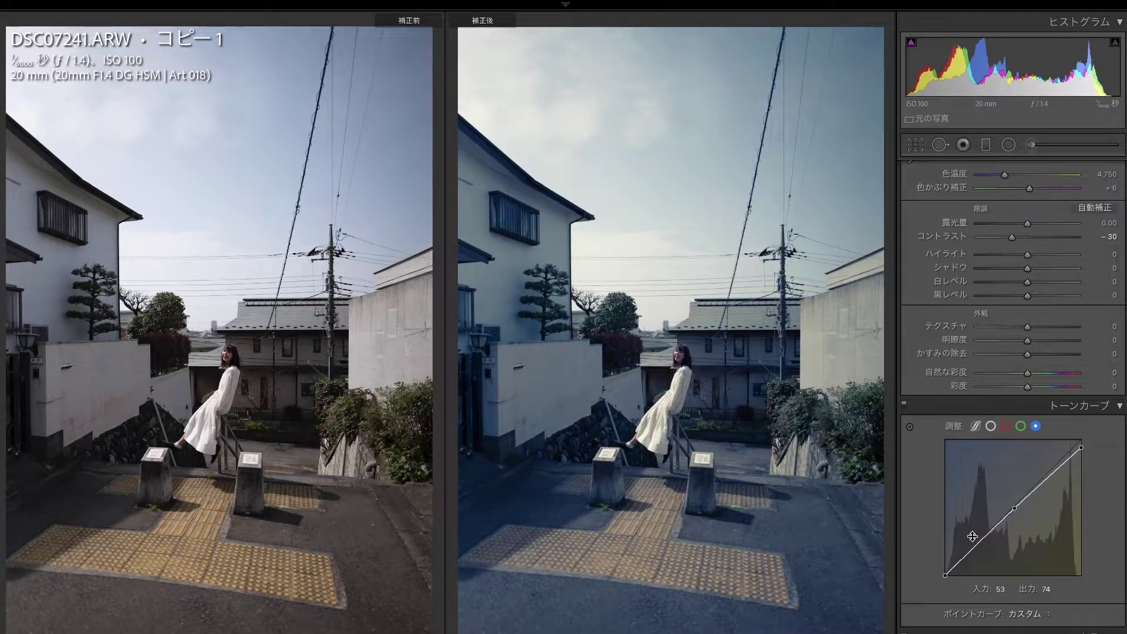
double_click(972, 536)
left_click_drag(972, 538, 982, 544)
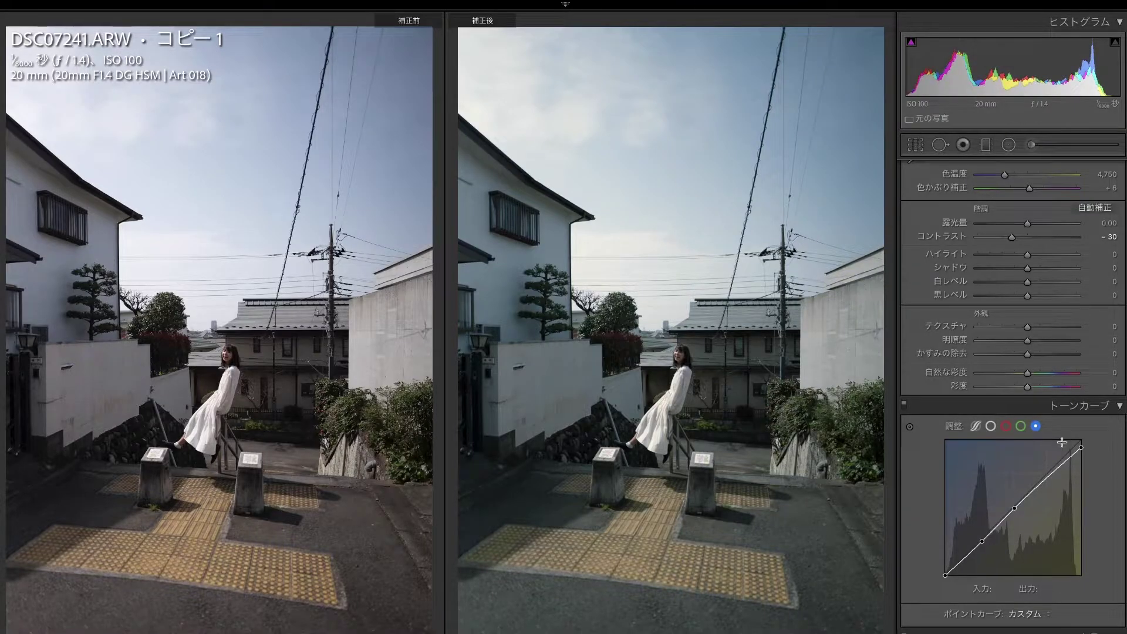
Step: Restore the Blue white point to 255/255 and add a highlight point at 199/191
left_click_drag(1081, 449, 1091, 443)
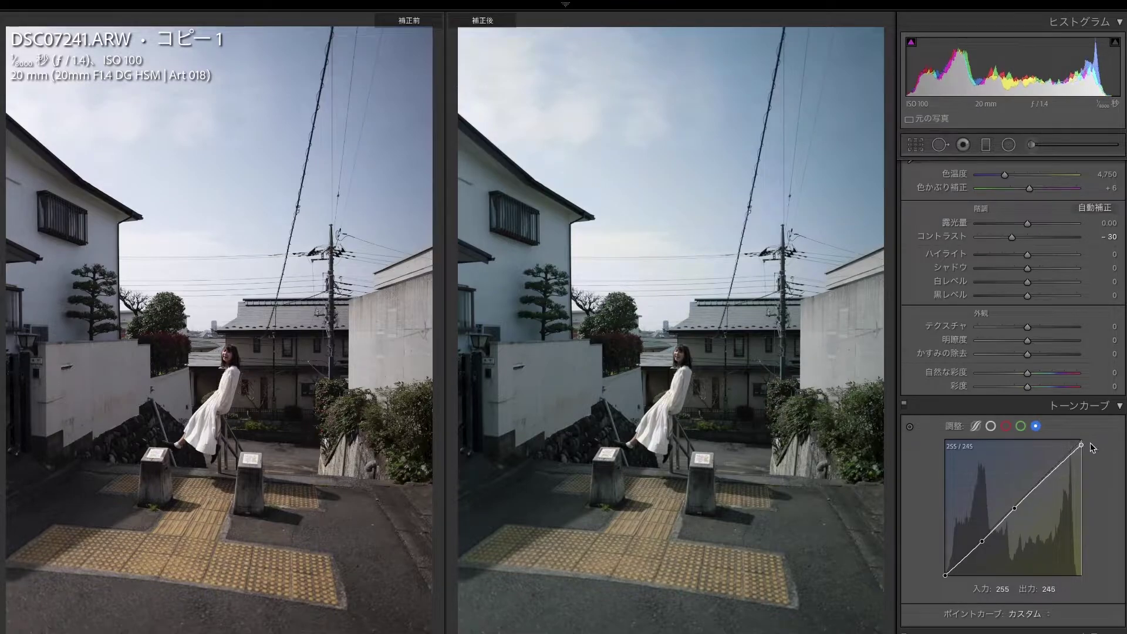
left_click_drag(1041, 475, 1052, 476)
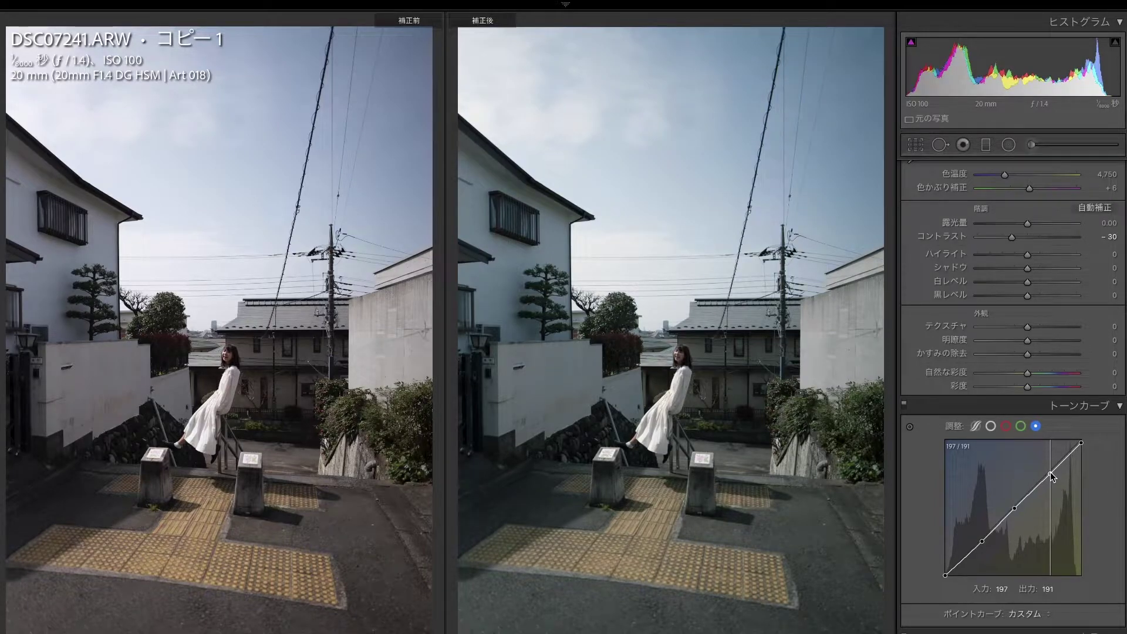
left_click_drag(1050, 473, 1052, 475)
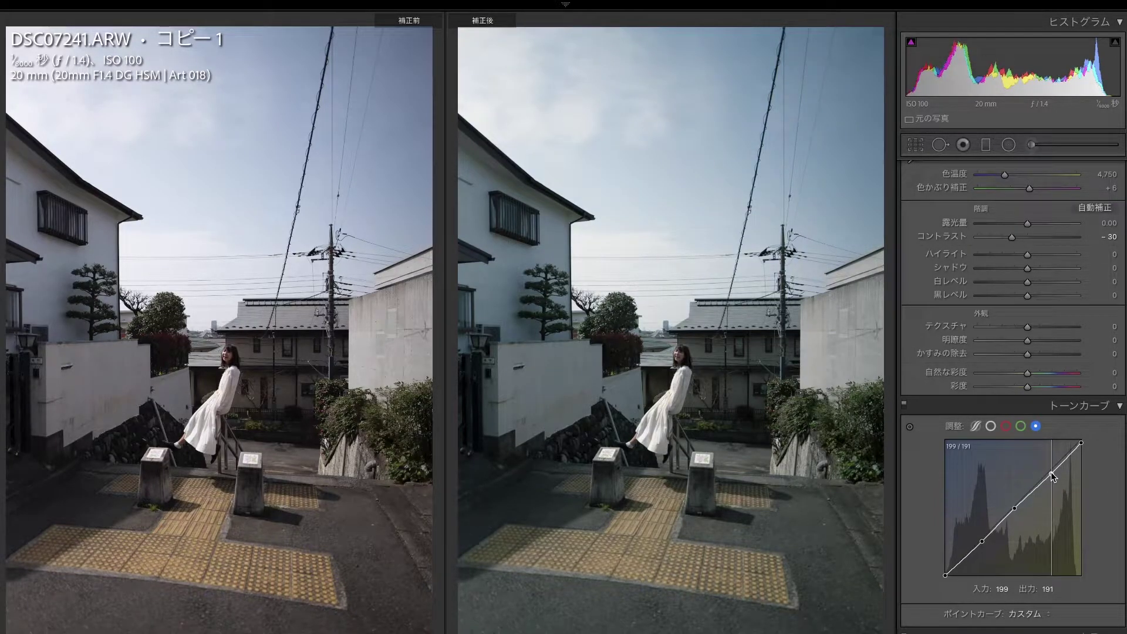
Step: Zoom in to check the sky, wires and pole, then select the overall RGB curve channel
left_click(658, 176)
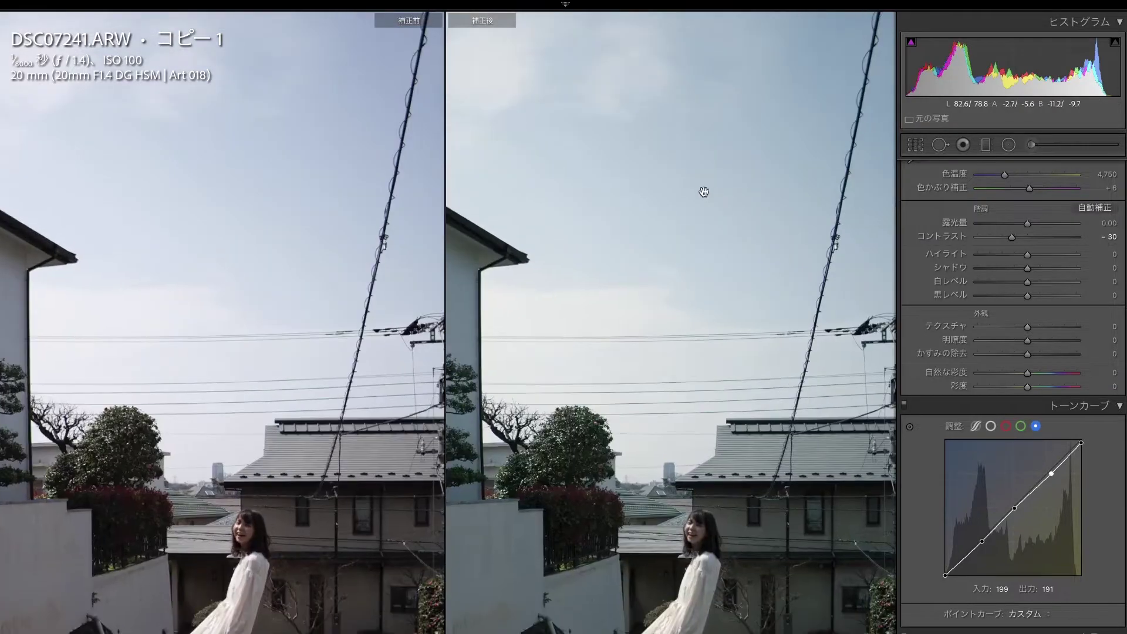
left_click_drag(707, 225, 649, 423)
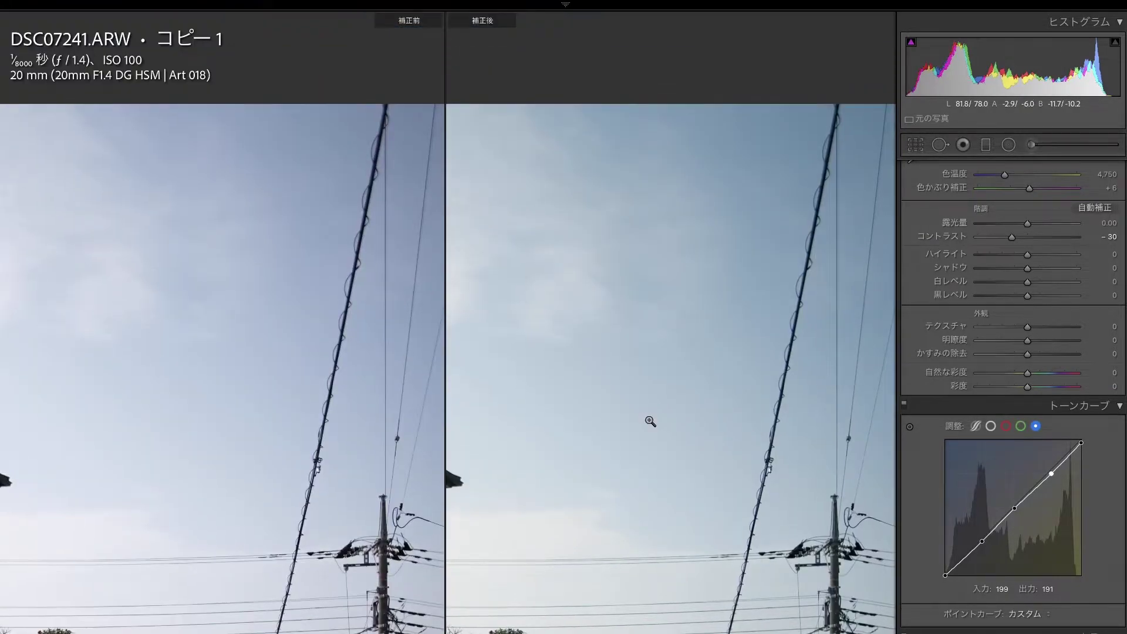
left_click(650, 423)
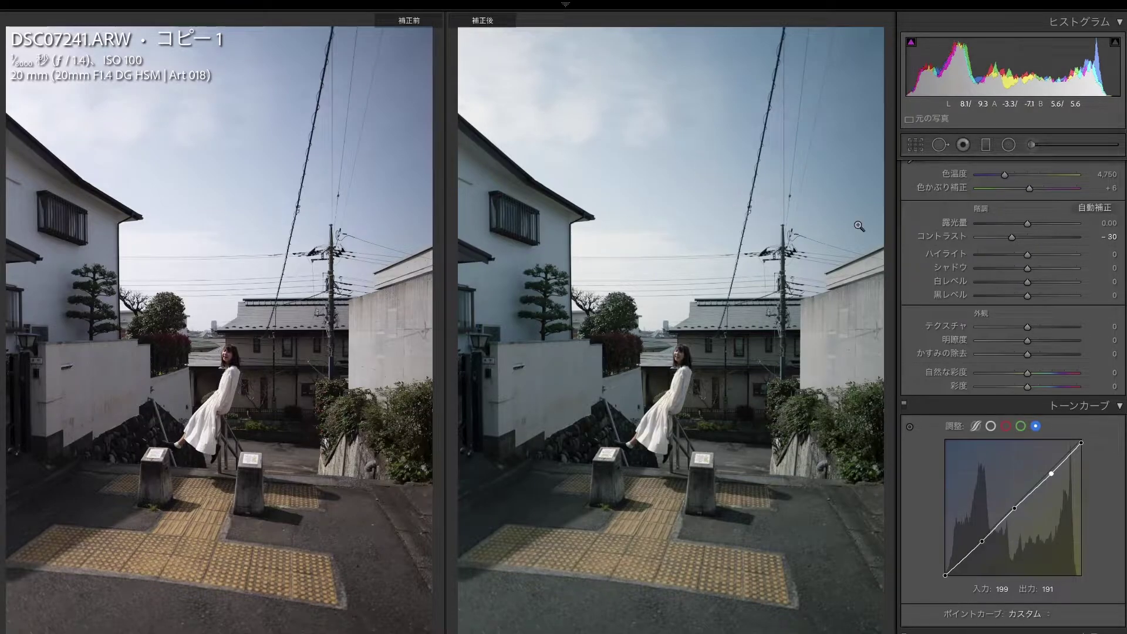
left_click(679, 209)
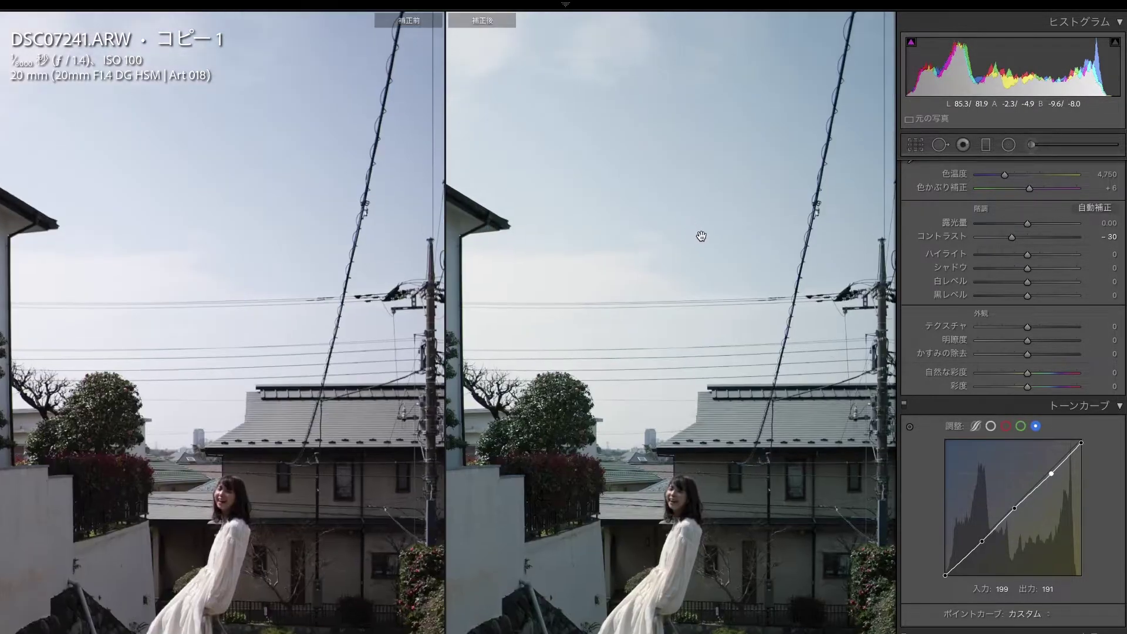
left_click(699, 237)
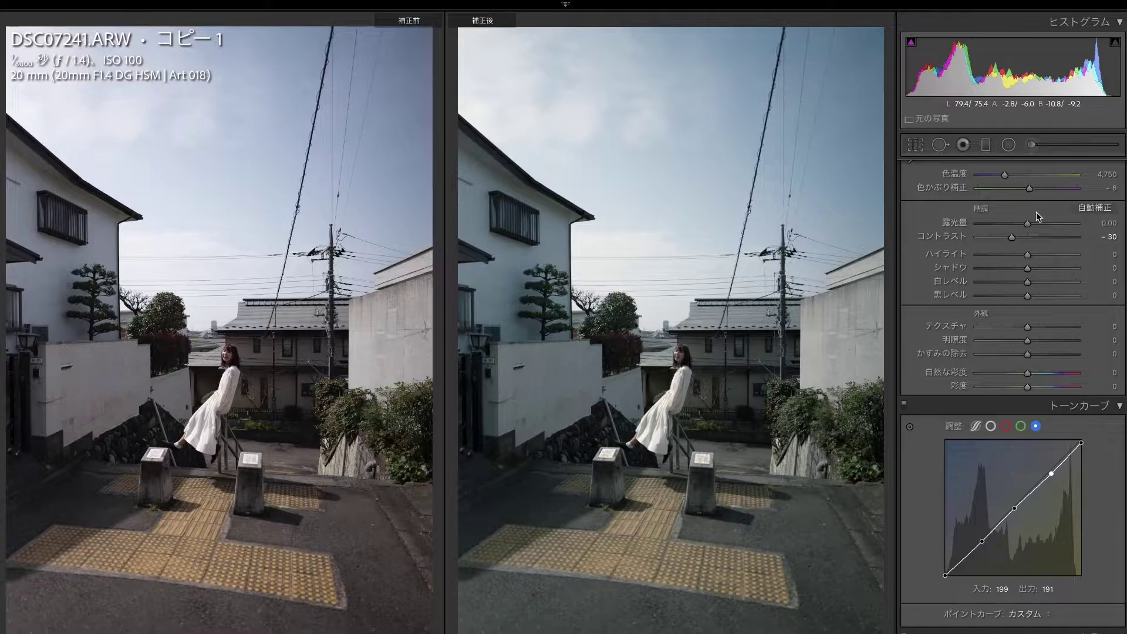
left_click(991, 427)
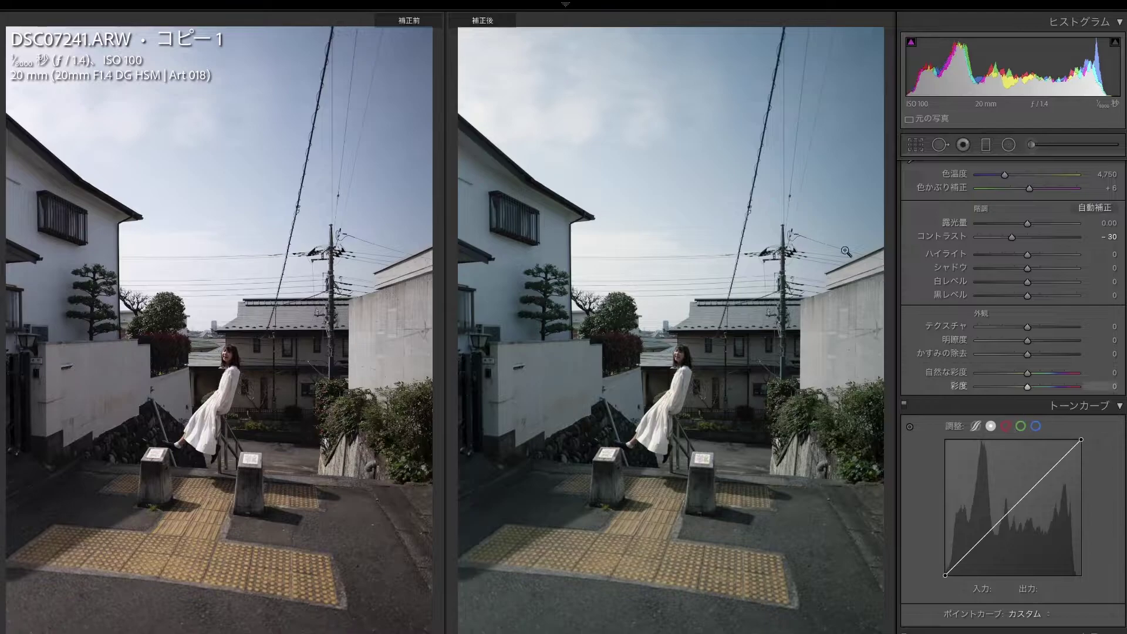
Step: Add a midtone point to the RGB curve and check the pavement and woman at 1:1
mouse_move(1007, 515)
left_mouse_down()
mouse_move(1006, 478)
mouse_move(1006, 540)
mouse_move(1006, 511)
left_mouse_up()
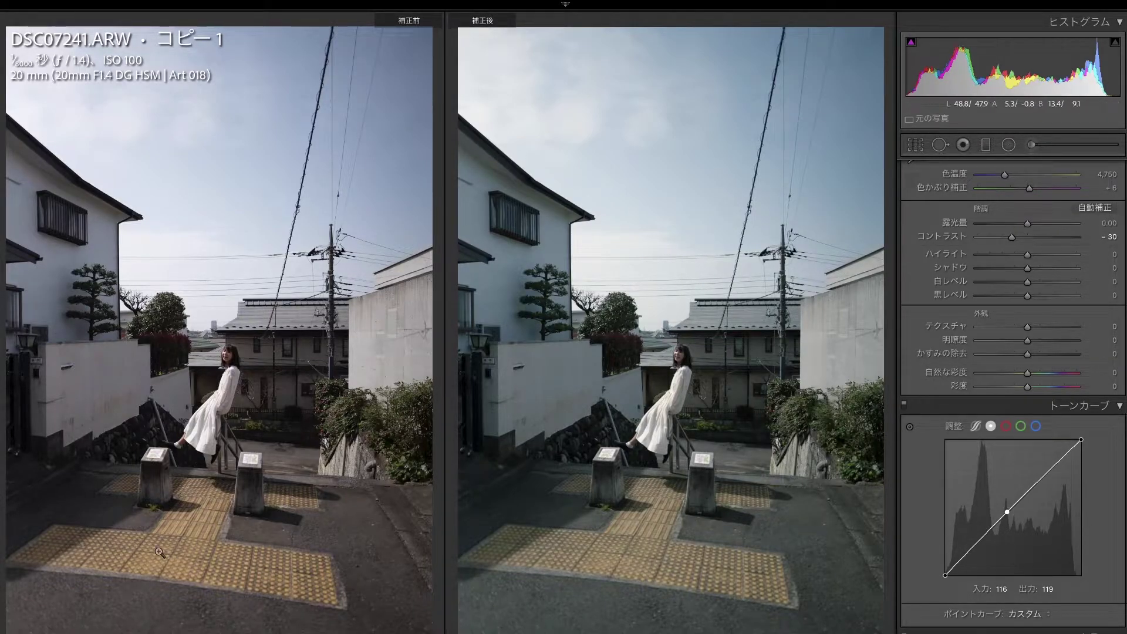
left_click(465, 612)
scroll(590, 533, "down", 3)
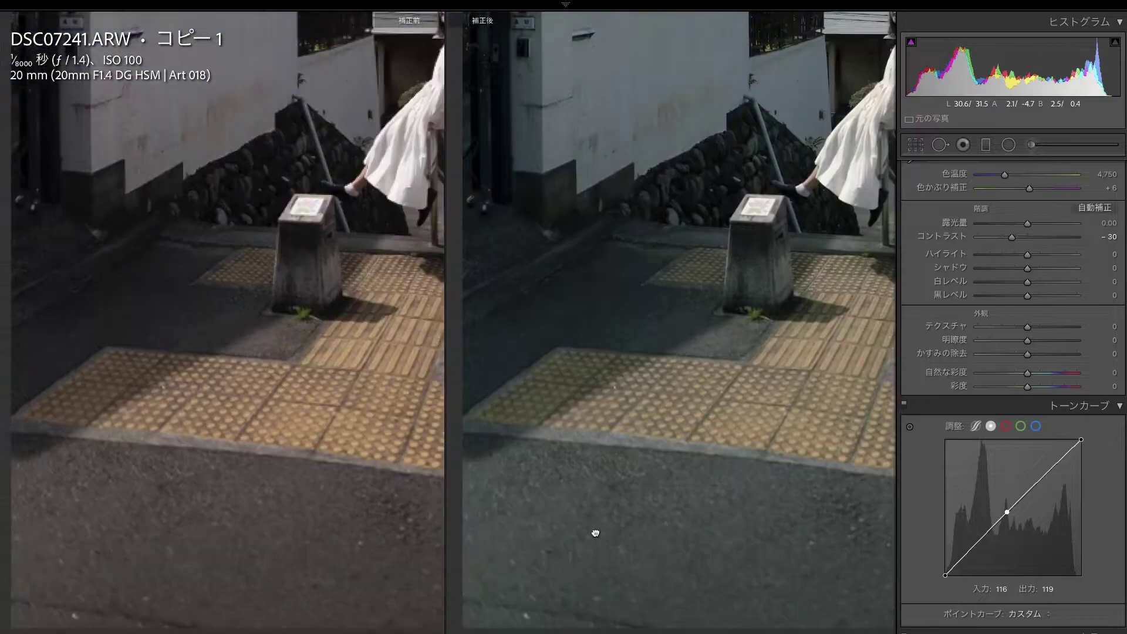
scroll(593, 512, "down", 2)
left_click(591, 515)
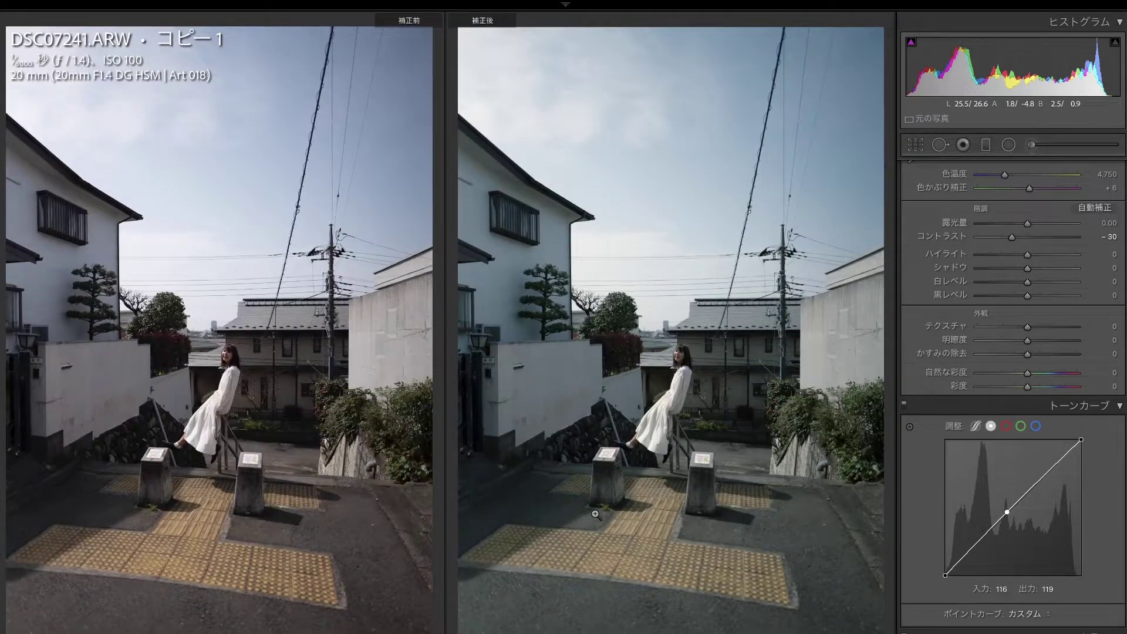
left_click(693, 437)
left_click(693, 436)
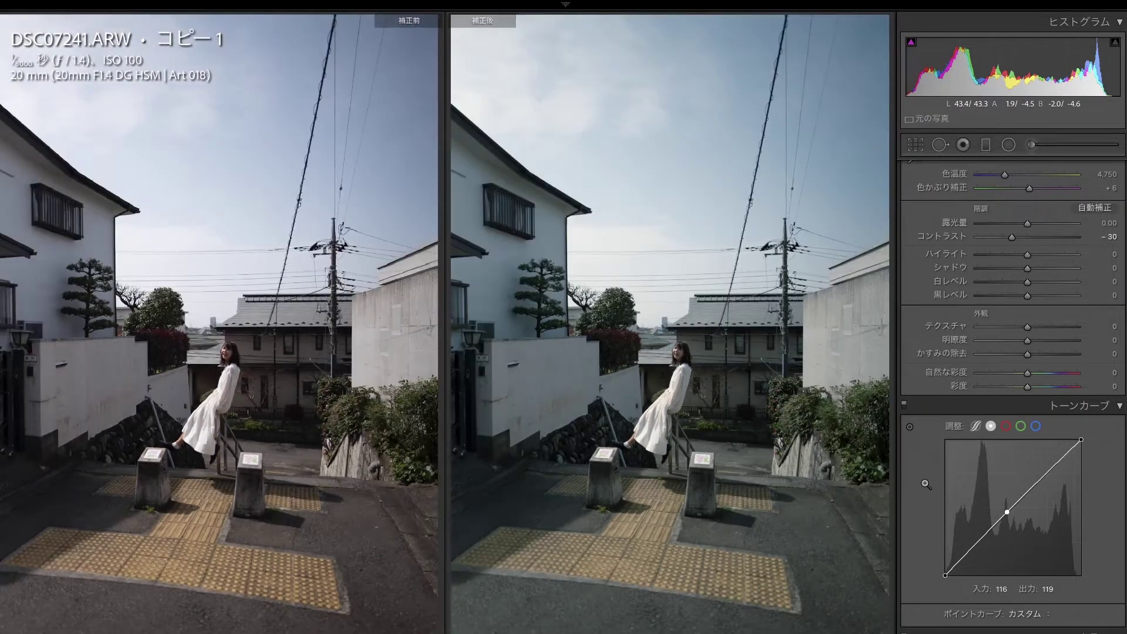
Step: Shape the RGB curve into a gentle S by lowering shadows and lifting midtones and highlights
mouse_move(1005, 513)
left_mouse_down()
mouse_move(977, 548)
mouse_move(1010, 506)
left_mouse_up()
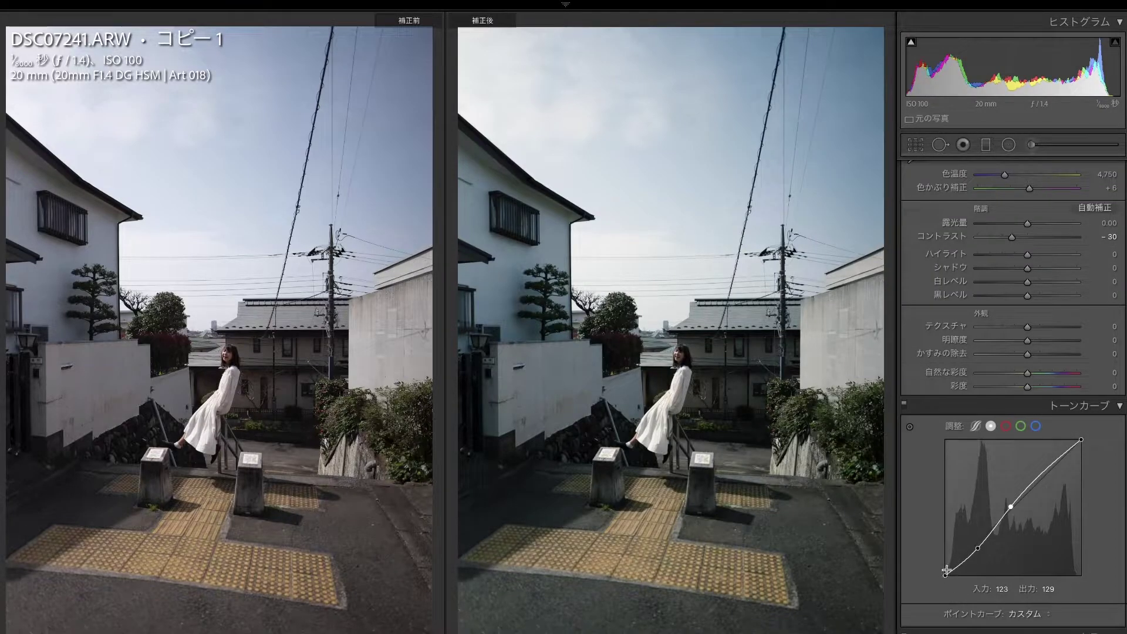
left_click_drag(945, 576, 945, 575)
left_click_drag(1082, 441, 1088, 426)
left_click_drag(1005, 506, 1012, 504)
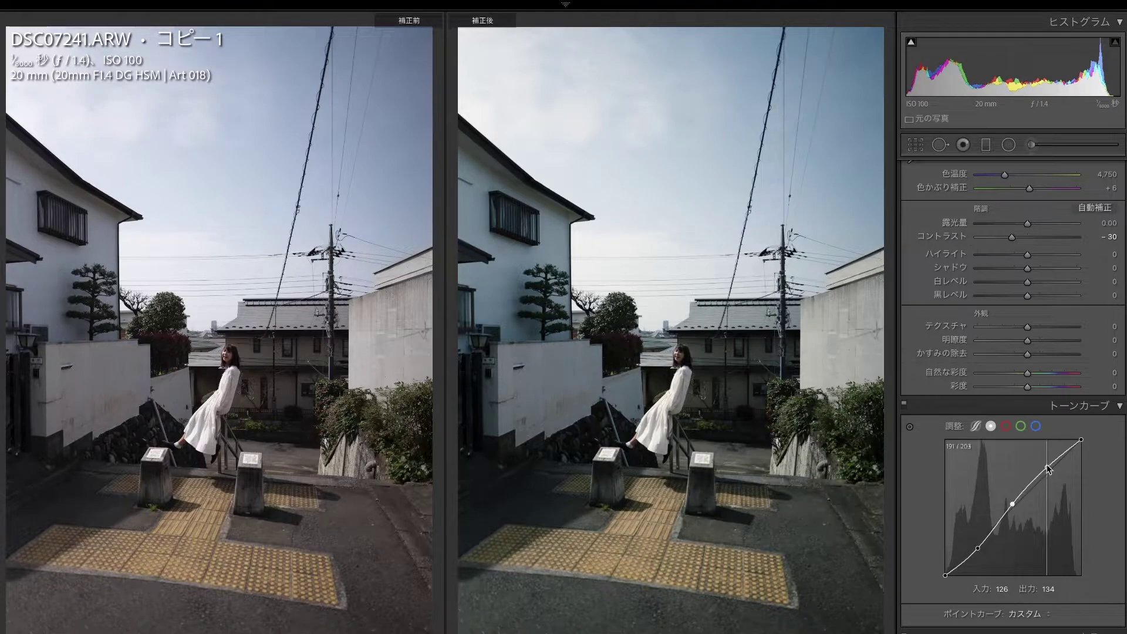
left_click_drag(1045, 472, 1043, 469)
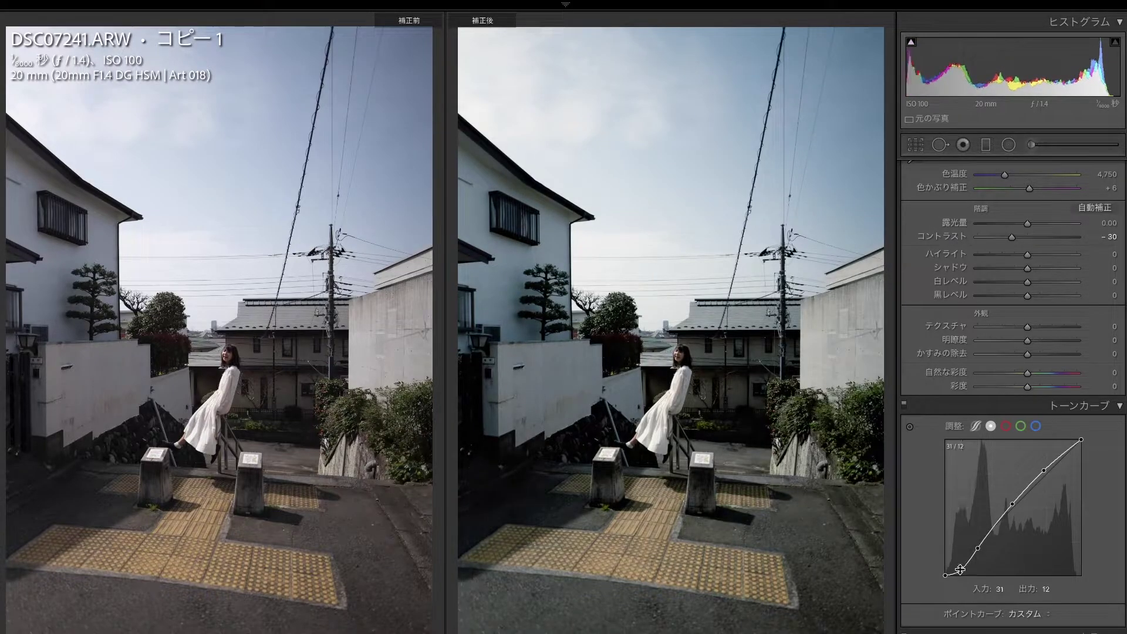
left_click_drag(978, 550, 977, 550)
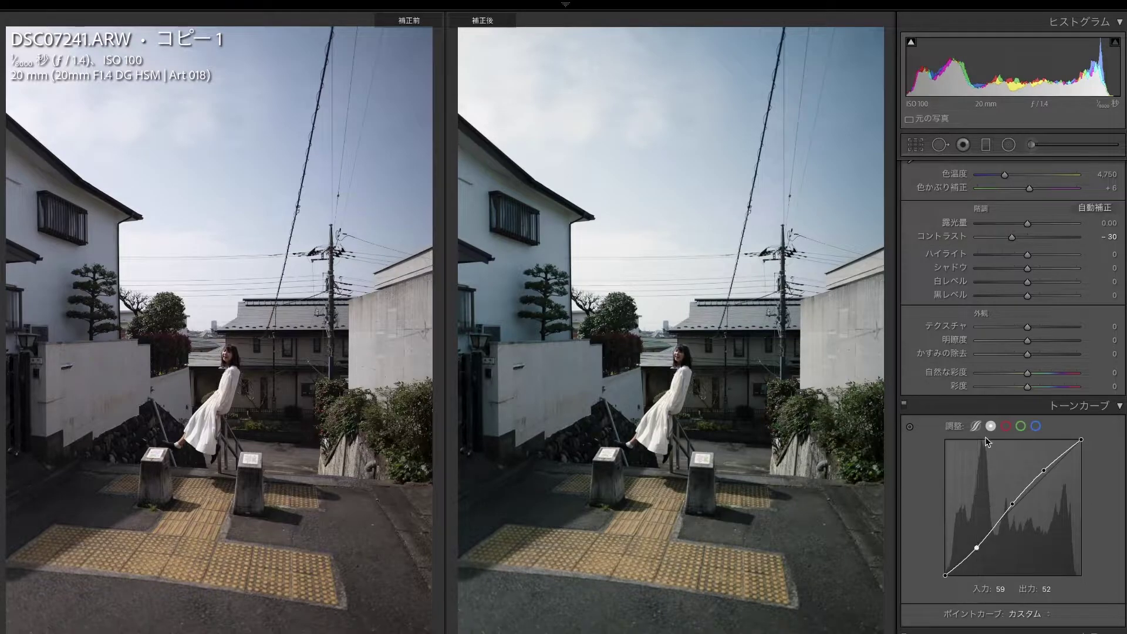
left_click(1019, 611)
scroll(1018, 612, "down", 2)
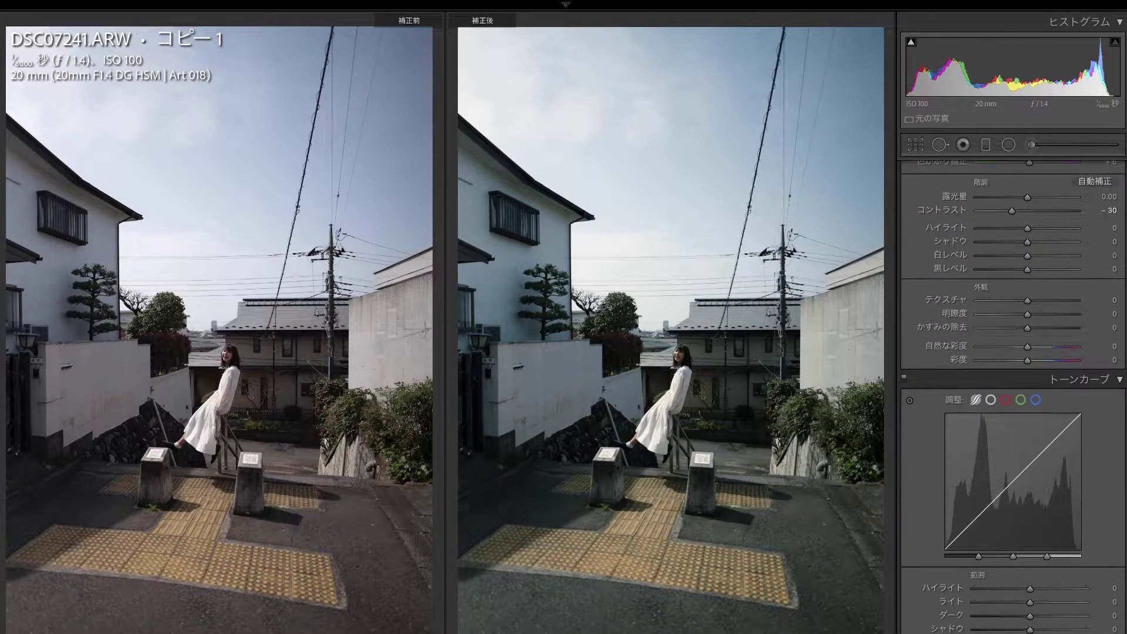
mouse_move(1030, 624)
left_mouse_down()
mouse_move(980, 625)
mouse_move(1001, 624)
left_mouse_up()
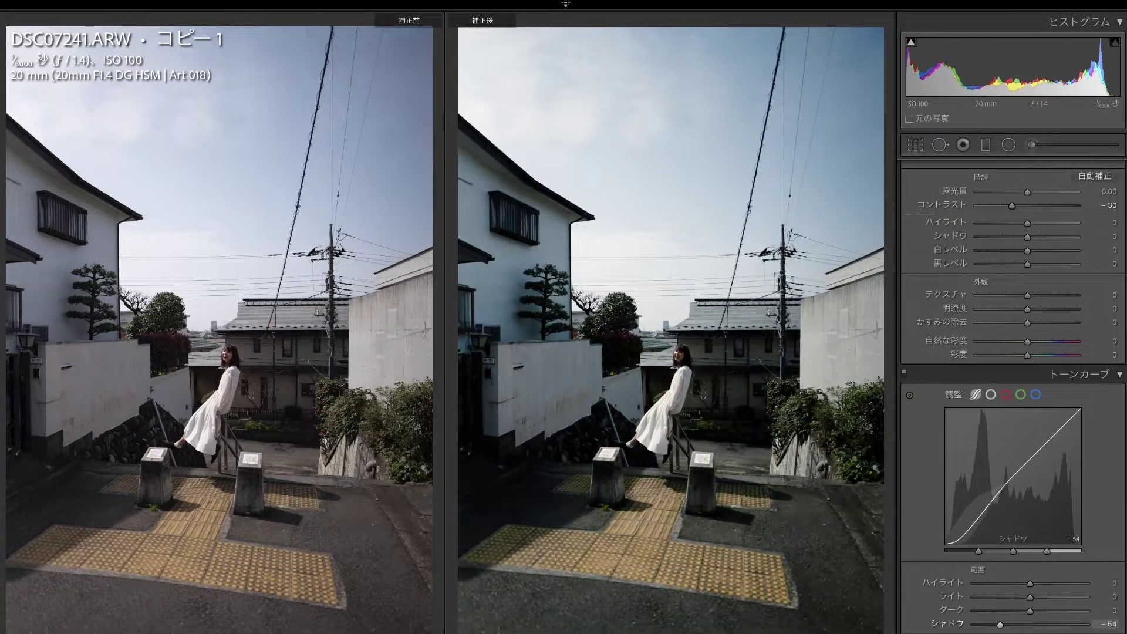
scroll(993, 390, "down", 2)
scroll(994, 391, "down", 3)
scroll(994, 391, "down", 2)
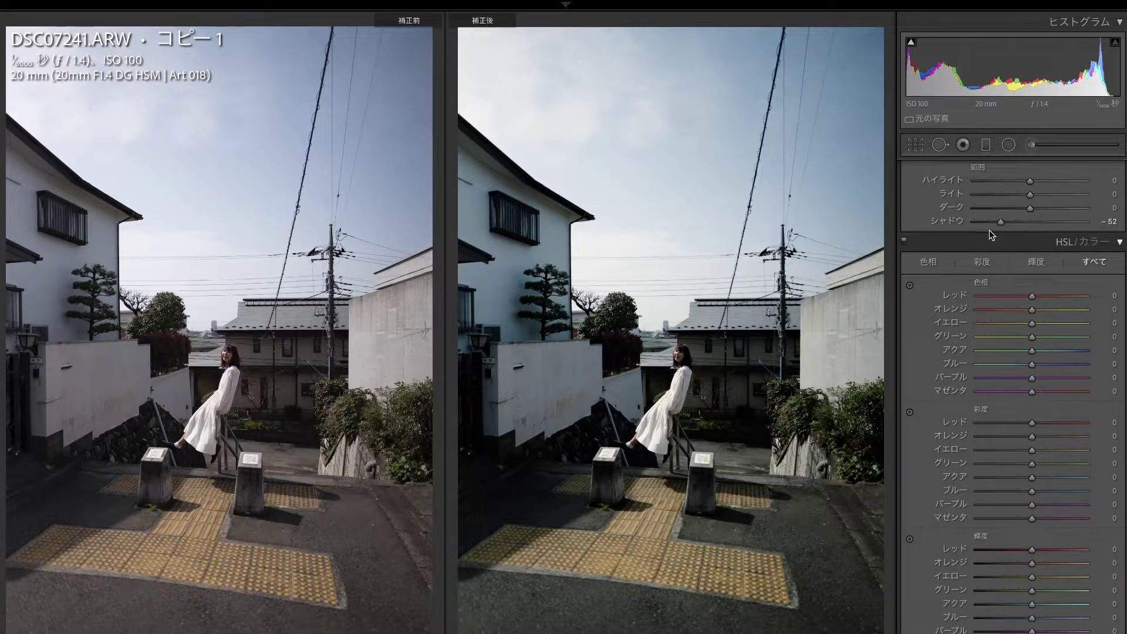
double_click(997, 222)
scroll(998, 229, "up", 1)
scroll(1067, 267, "up", 5)
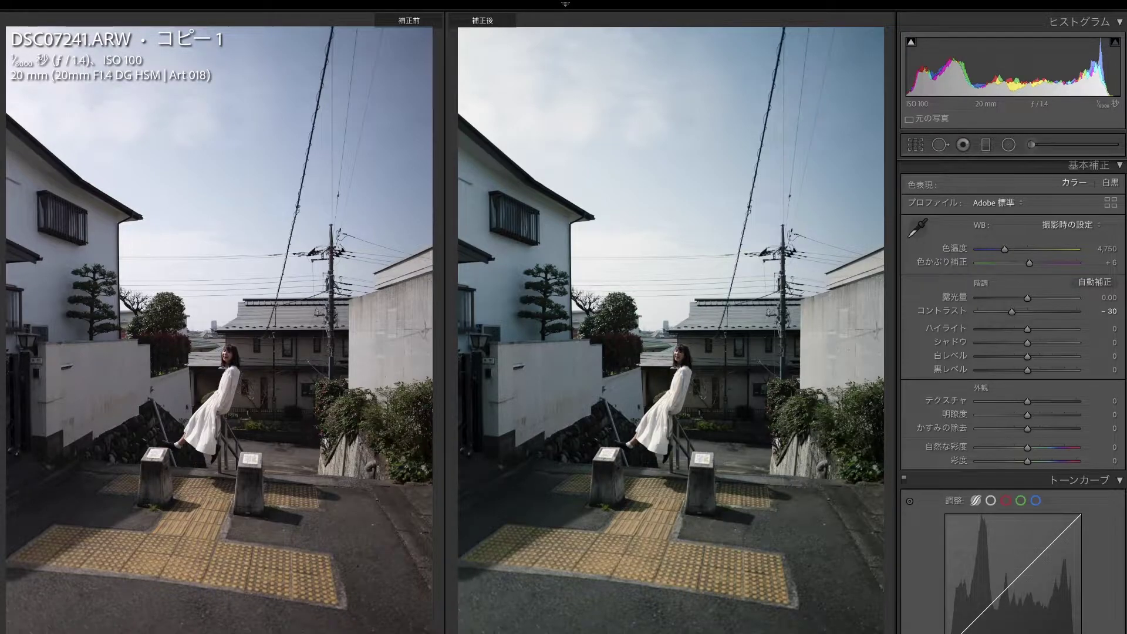
scroll(1053, 314, "down", 5)
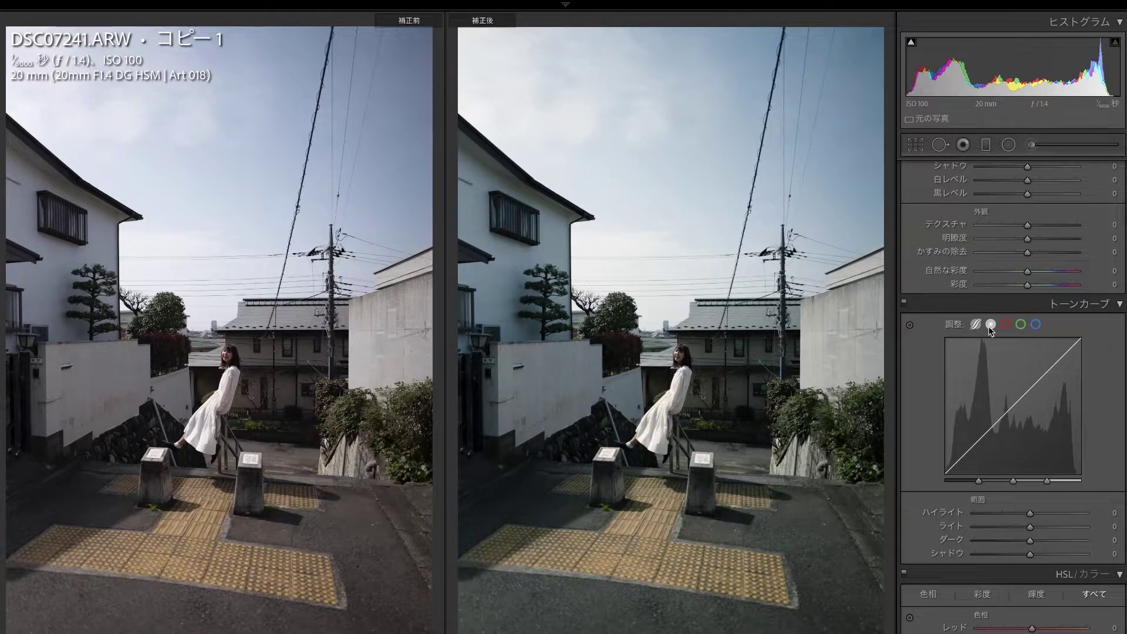
Step: Test Color Grading luminance, returning Shadows to neutral and leaving Midtones slightly darker
scroll(998, 332, "down", 8)
scroll(1007, 334, "down", 6)
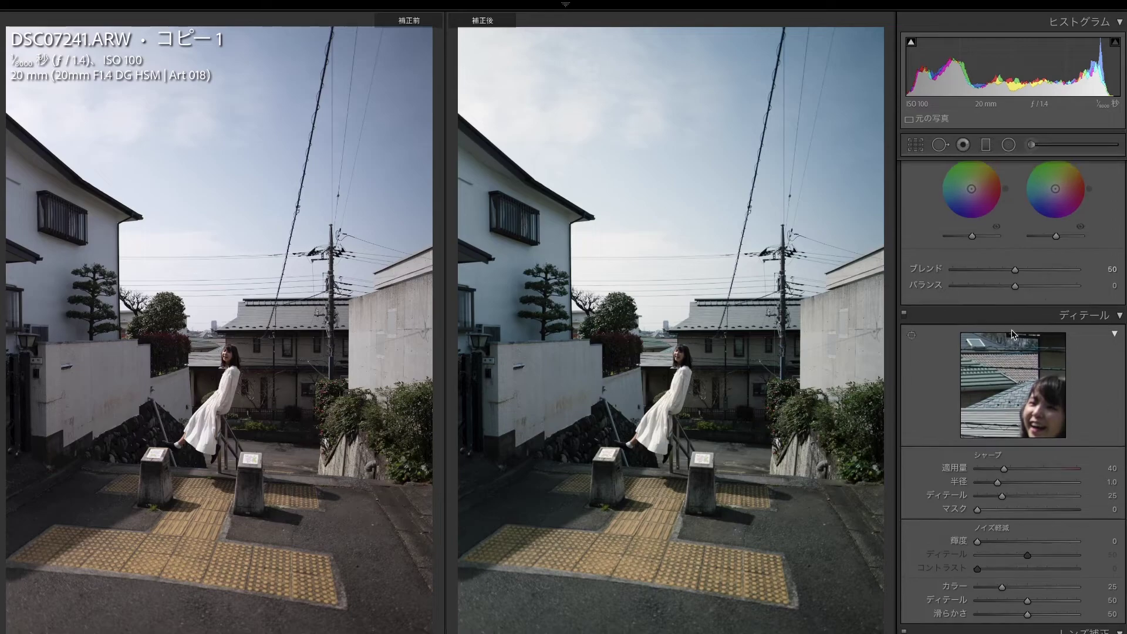
left_click_drag(972, 236, 952, 236)
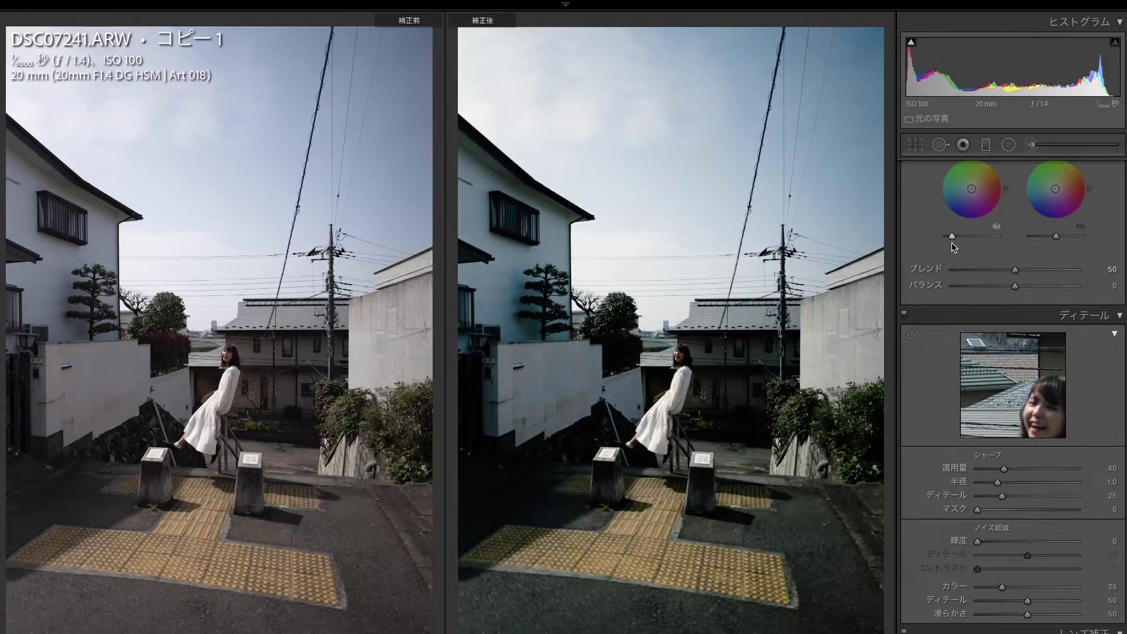
double_click(952, 237)
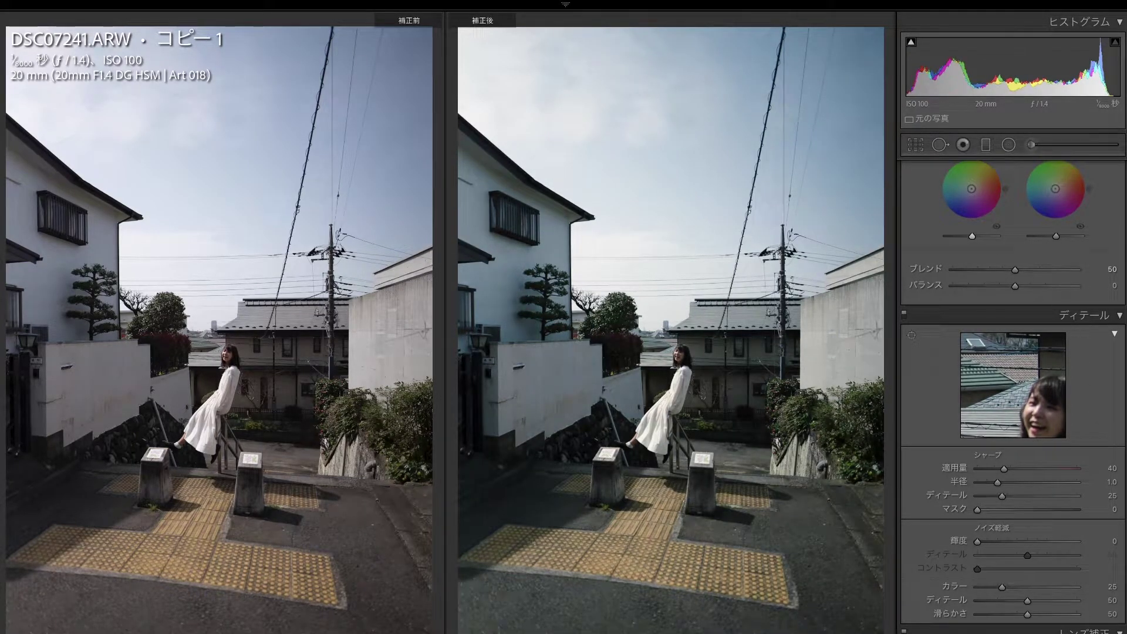
scroll(1002, 375, "up", 5)
left_click(989, 356)
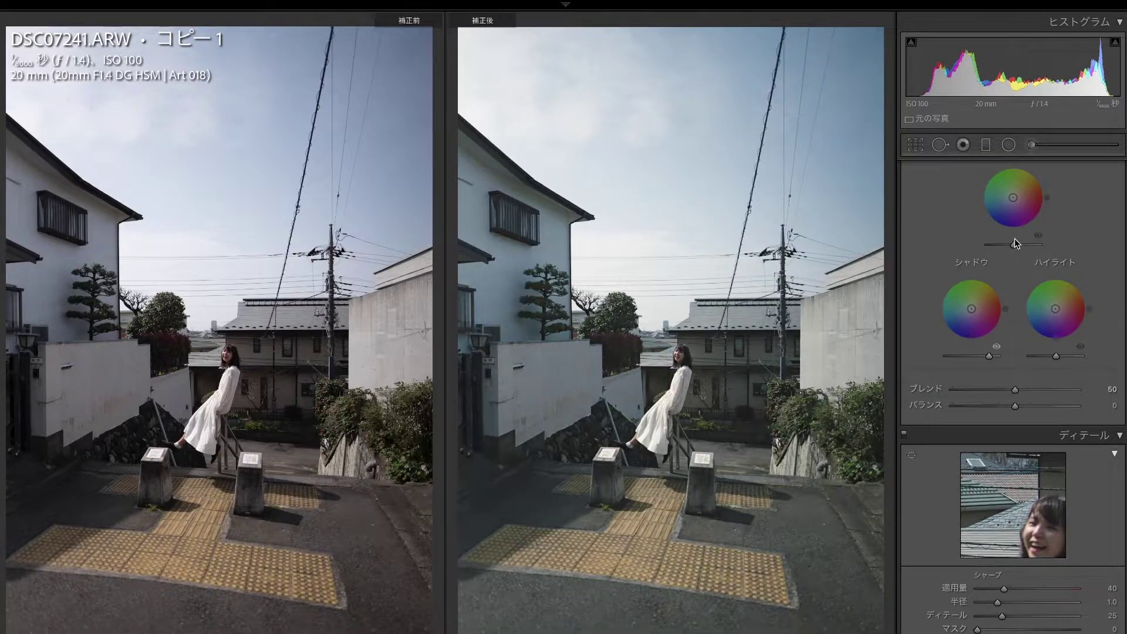
left_click_drag(1014, 244, 1008, 245)
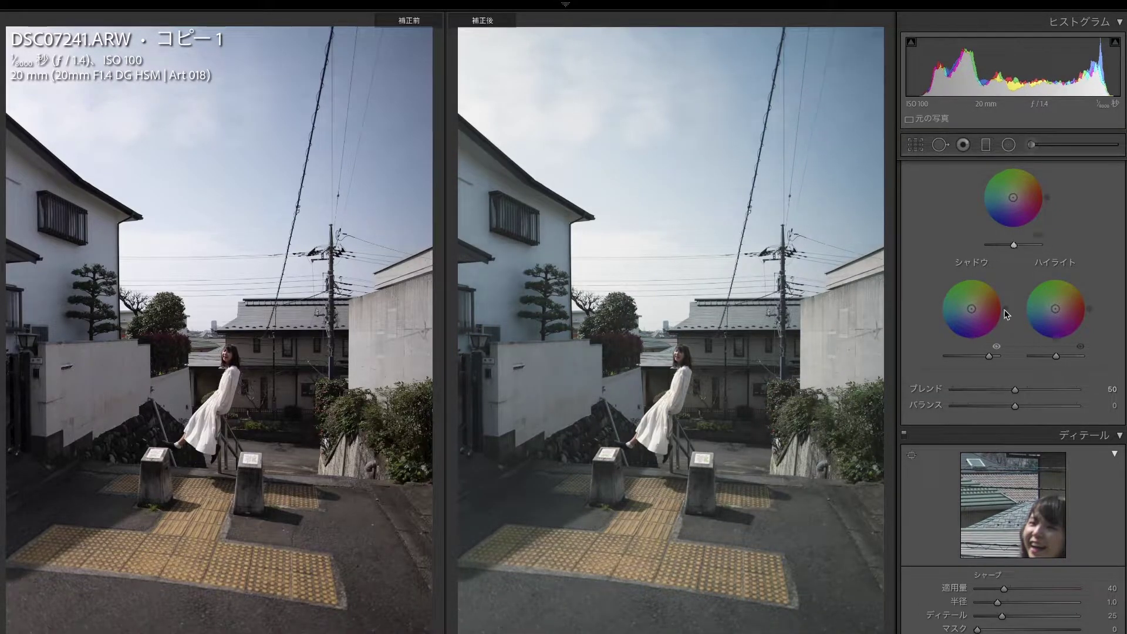
left_click_drag(989, 356, 973, 356)
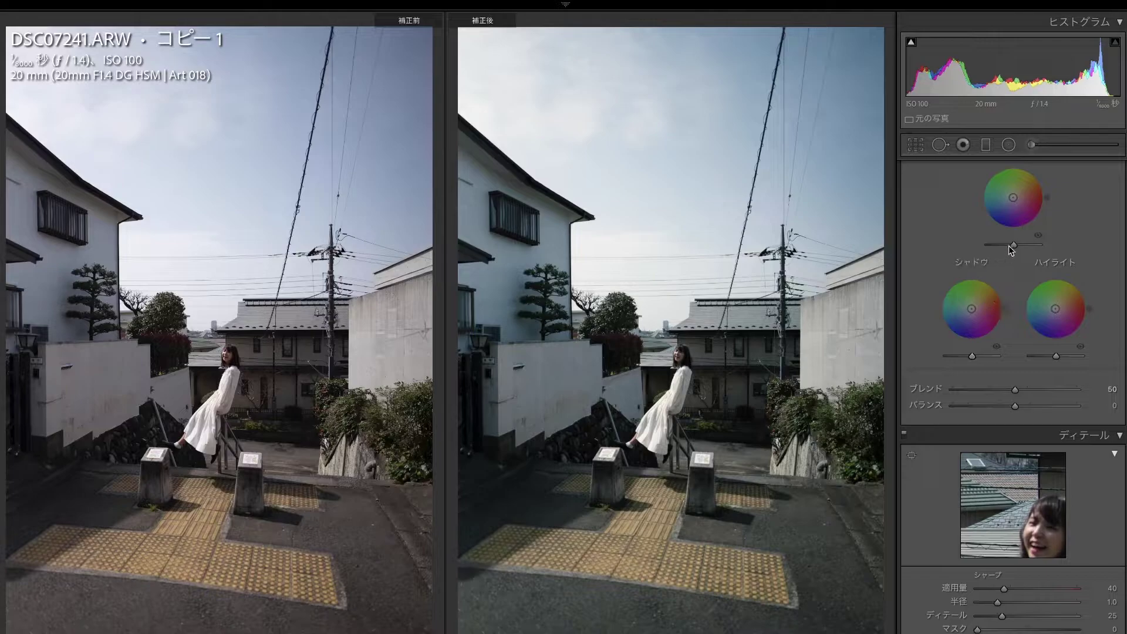
left_click_drag(1008, 246, 1012, 254)
scroll(1013, 382, "up", 10)
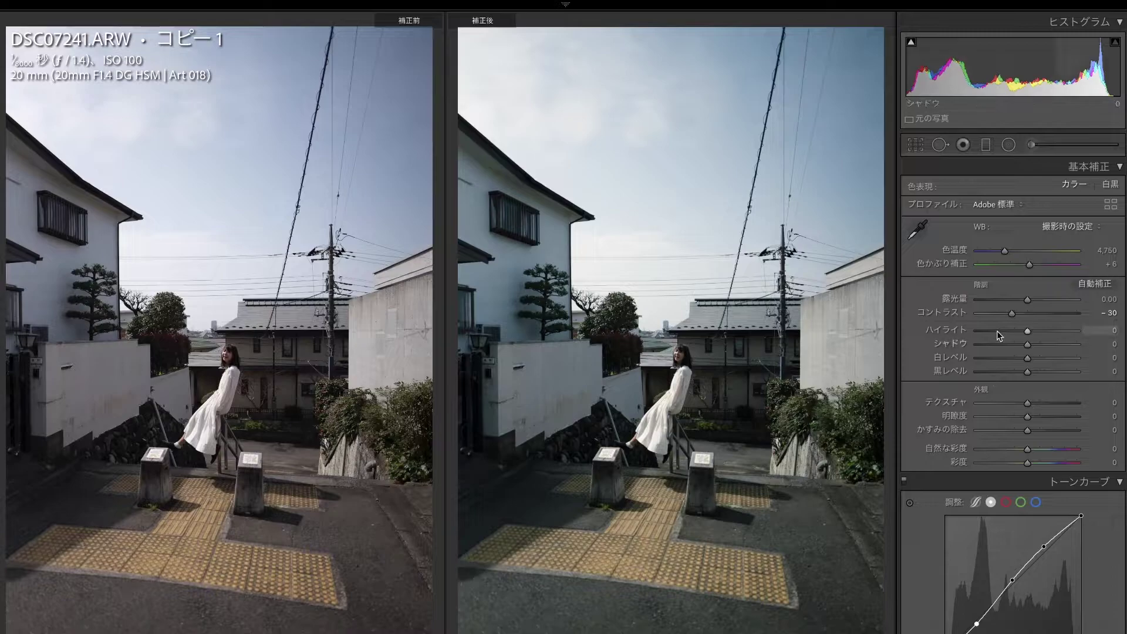
Step: Set Highlights to about -70 to recover the sky
left_click_drag(1027, 331, 981, 329)
double_click(982, 330)
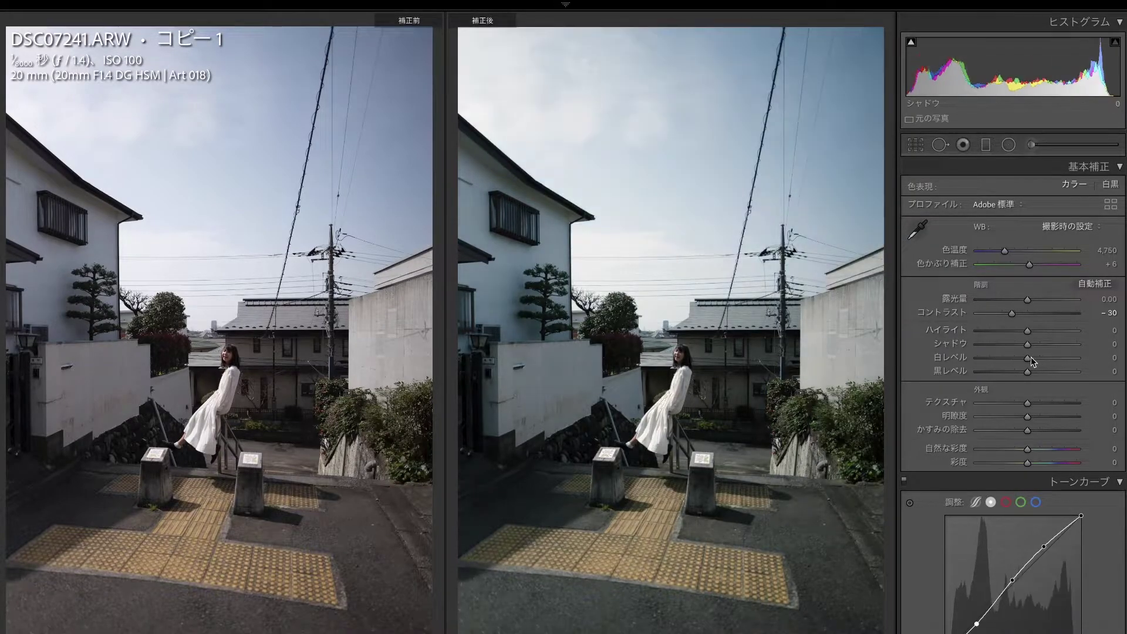
left_click(995, 330)
left_click_drag(994, 333, 1063, 344)
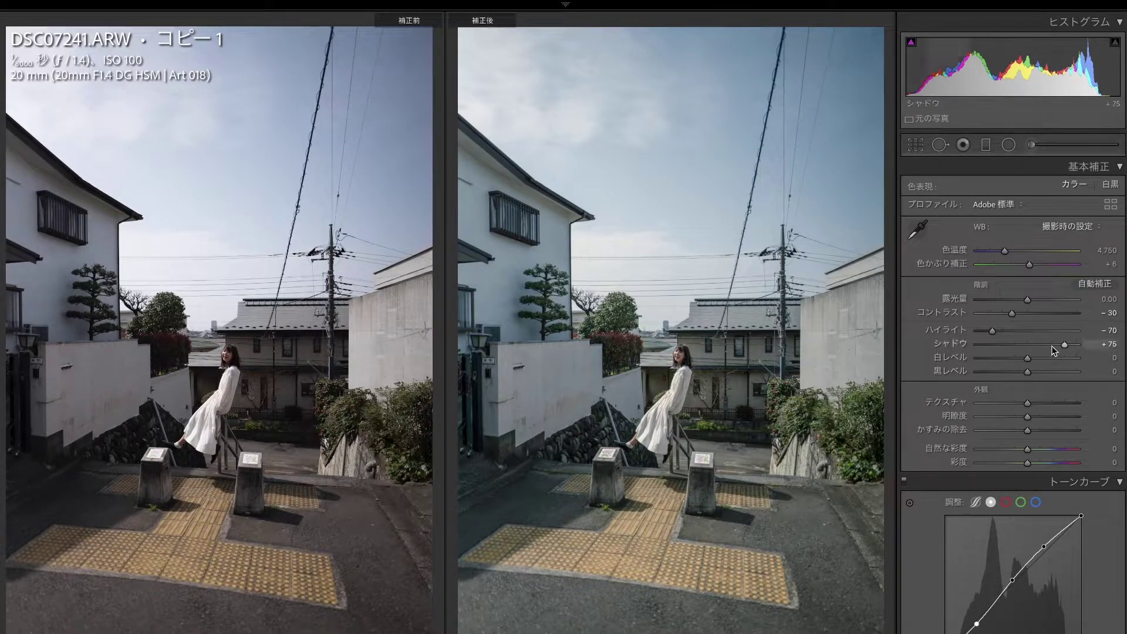
Step: Set Shadows to +60, Whites to +15 and Blacks to -30
left_click_drag(1029, 373, 1010, 383)
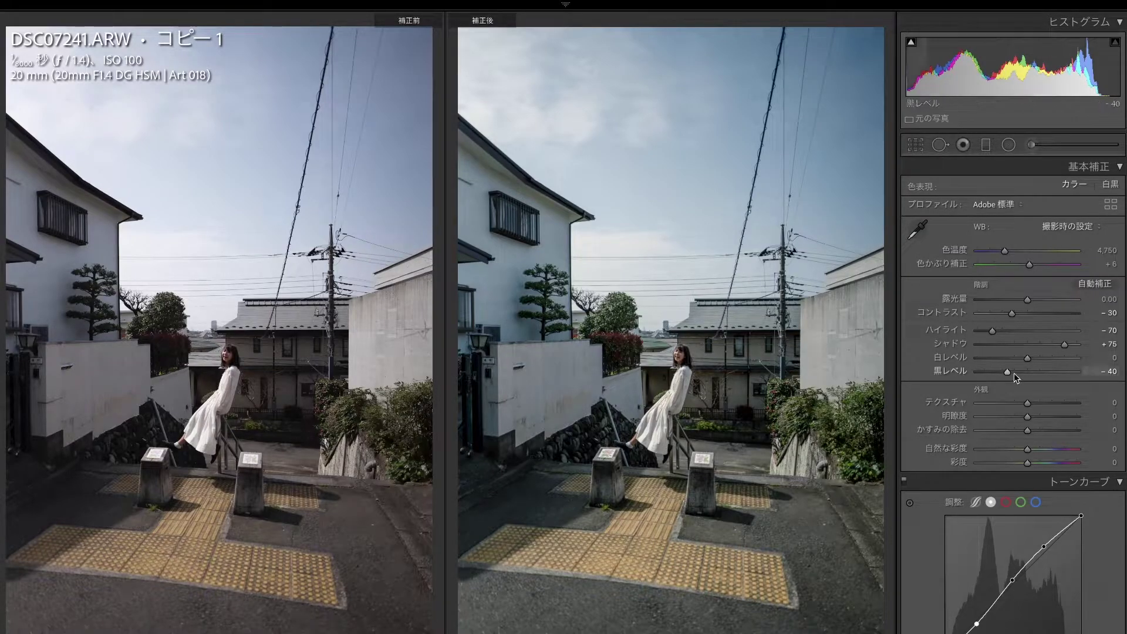
left_click_drag(1013, 372, 1016, 375)
double_click(1016, 372)
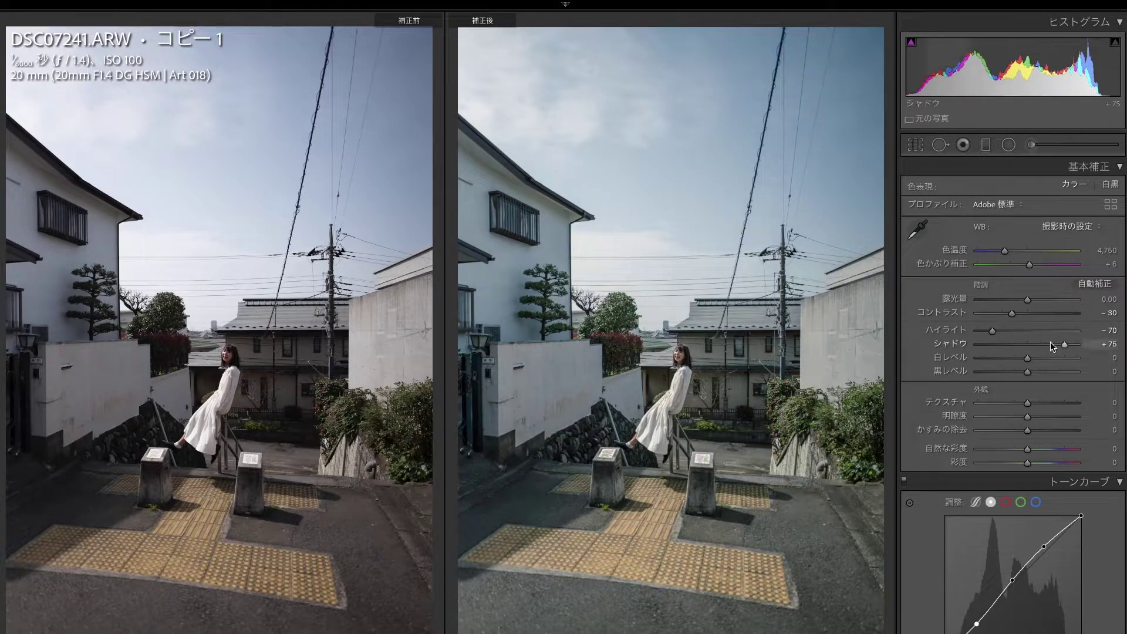
left_click_drag(1064, 344, 1055, 343)
mouse_move(1033, 361)
left_mouse_down()
mouse_move(1062, 358)
mouse_move(1012, 357)
mouse_move(1045, 368)
mouse_move(1014, 371)
left_mouse_up()
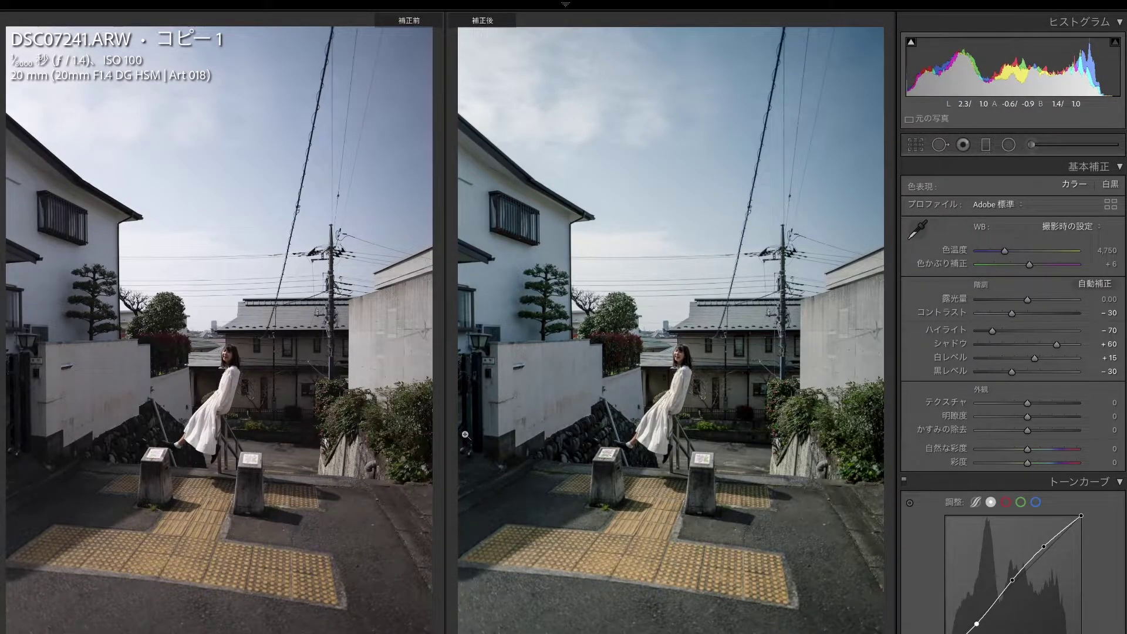
Step: Test Vibrance up to maximum and Saturation up to about +96, then reset both to 0
scroll(1013, 382, "down", 3)
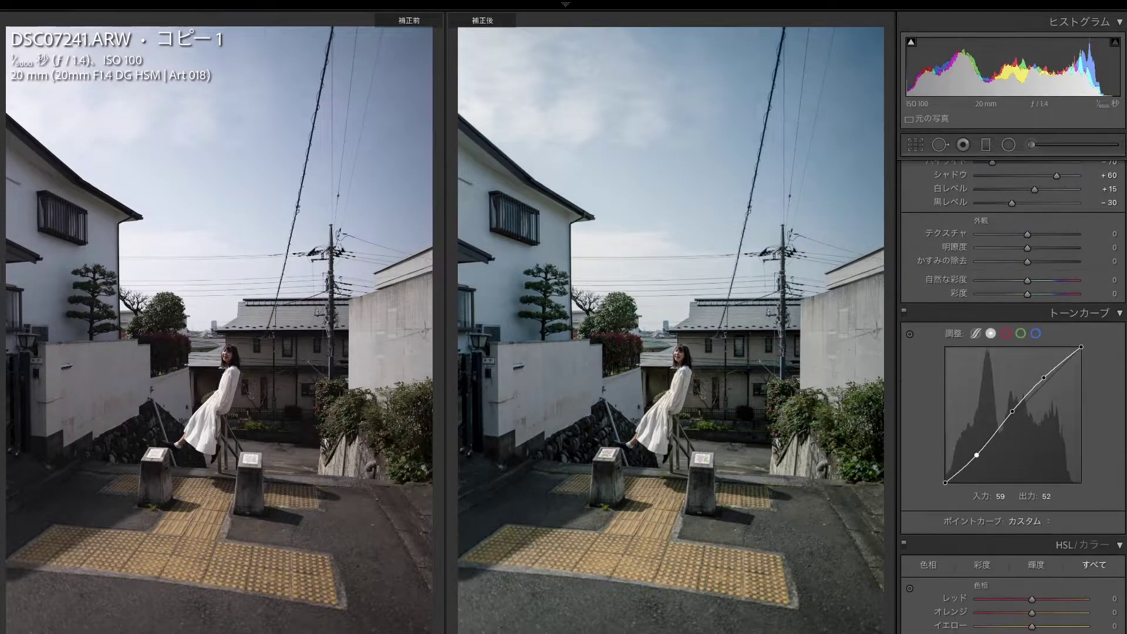
mouse_move(1028, 280)
left_mouse_down()
mouse_move(1055, 281)
mouse_move(1028, 293)
mouse_move(1055, 296)
left_mouse_up()
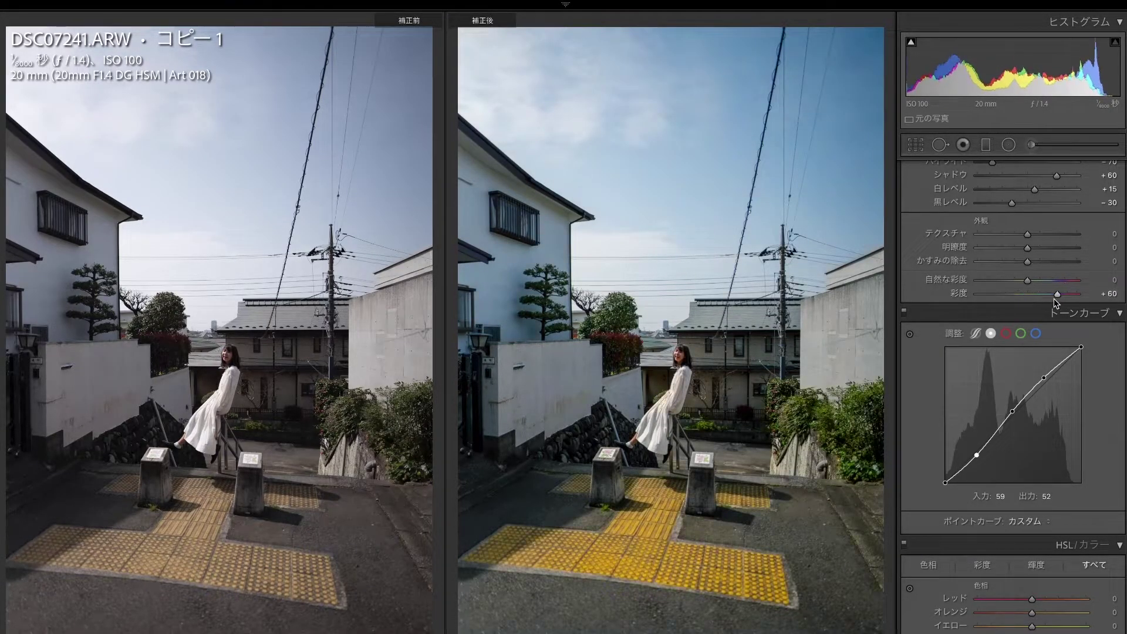
double_click(1055, 298)
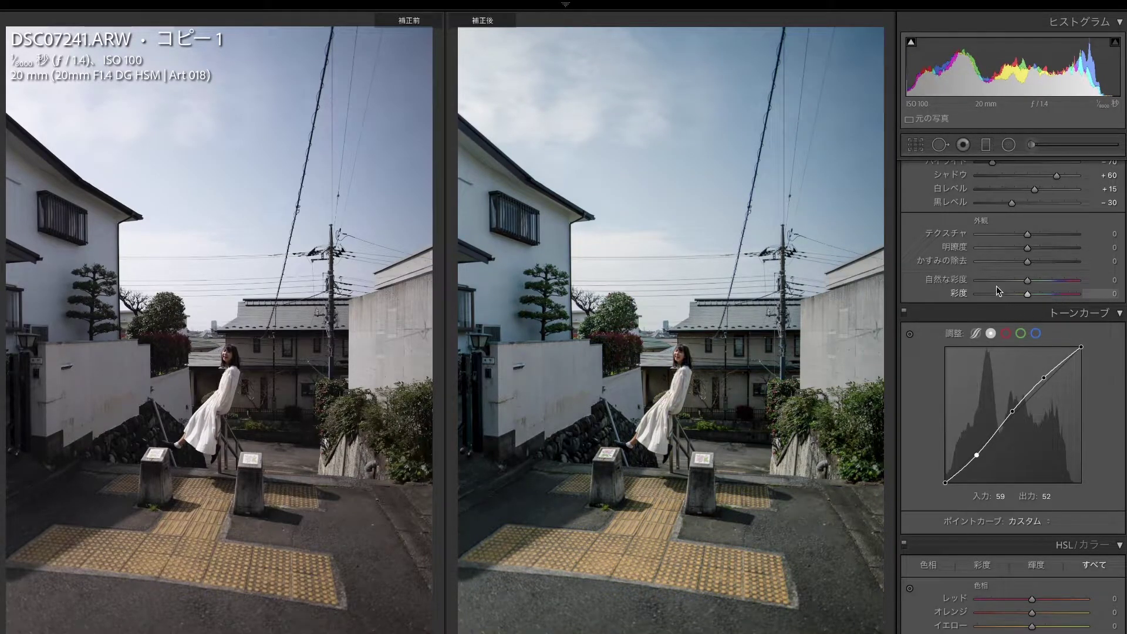
left_click_drag(1028, 280, 1079, 280)
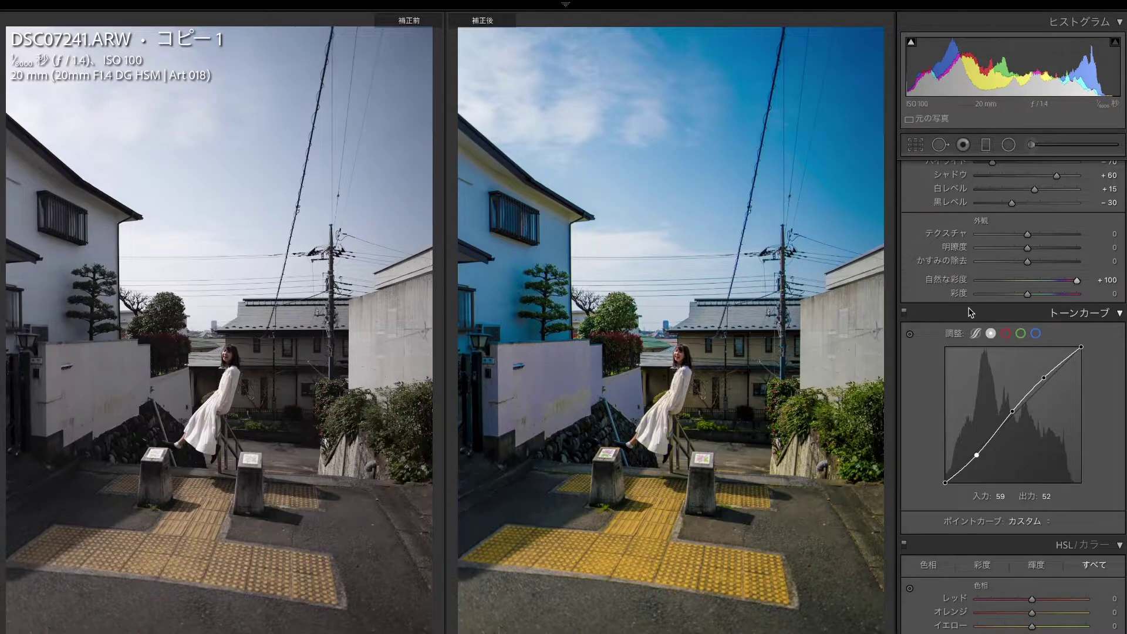
left_click_drag(867, 418, 726, 470)
double_click(1076, 281)
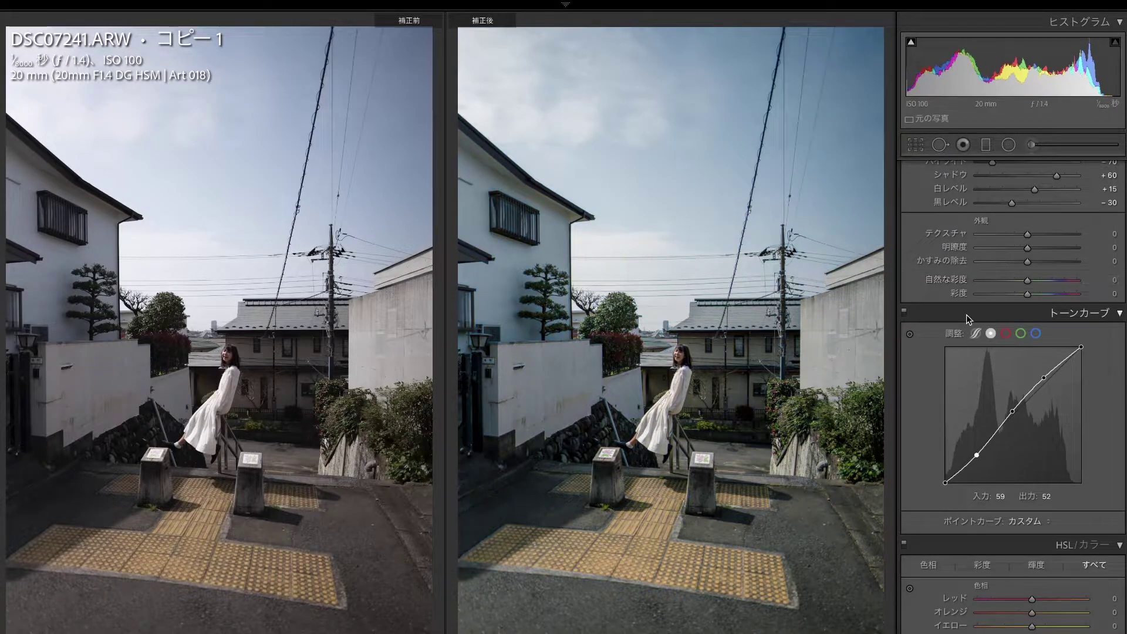
mouse_move(1027, 293)
left_mouse_down()
mouse_move(1072, 302)
mouse_move(1043, 287)
mouse_move(1071, 287)
left_mouse_up()
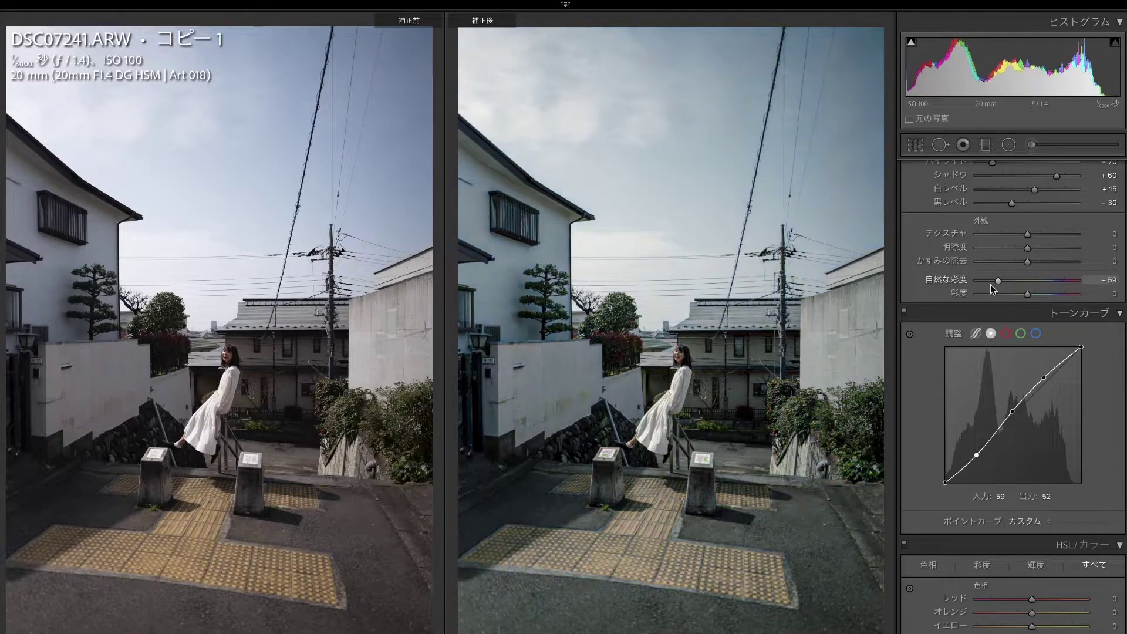
double_click(1070, 282)
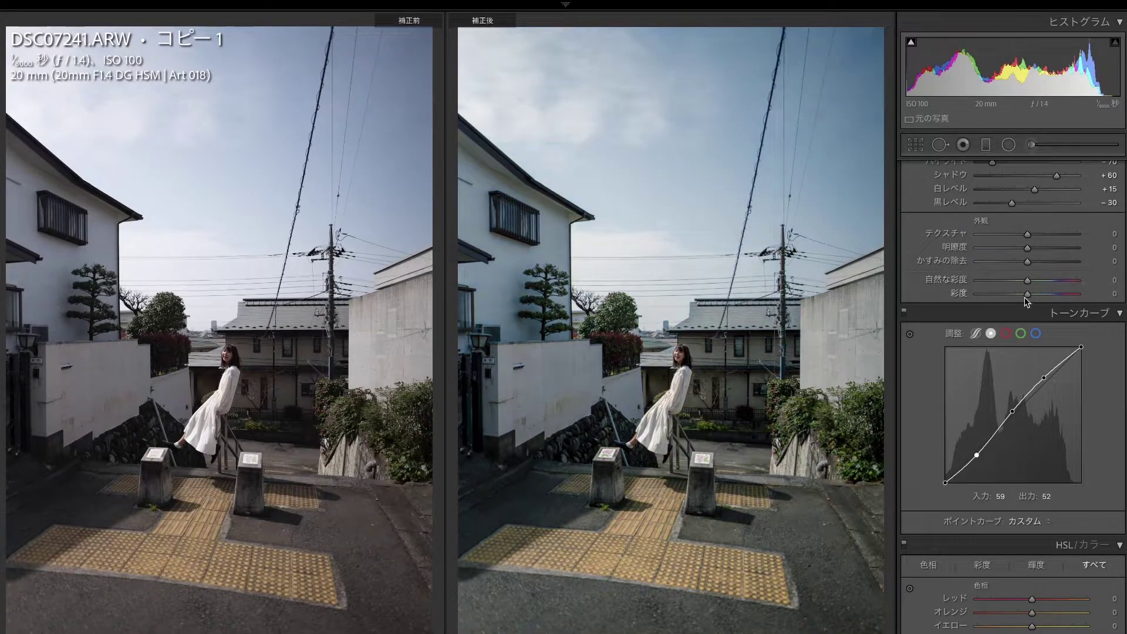
left_click_drag(1028, 294, 1056, 299)
double_click(1055, 294)
Step: Shift the HSL Red hue to +15 and the Orange hue to +5
scroll(998, 323, "down", 5)
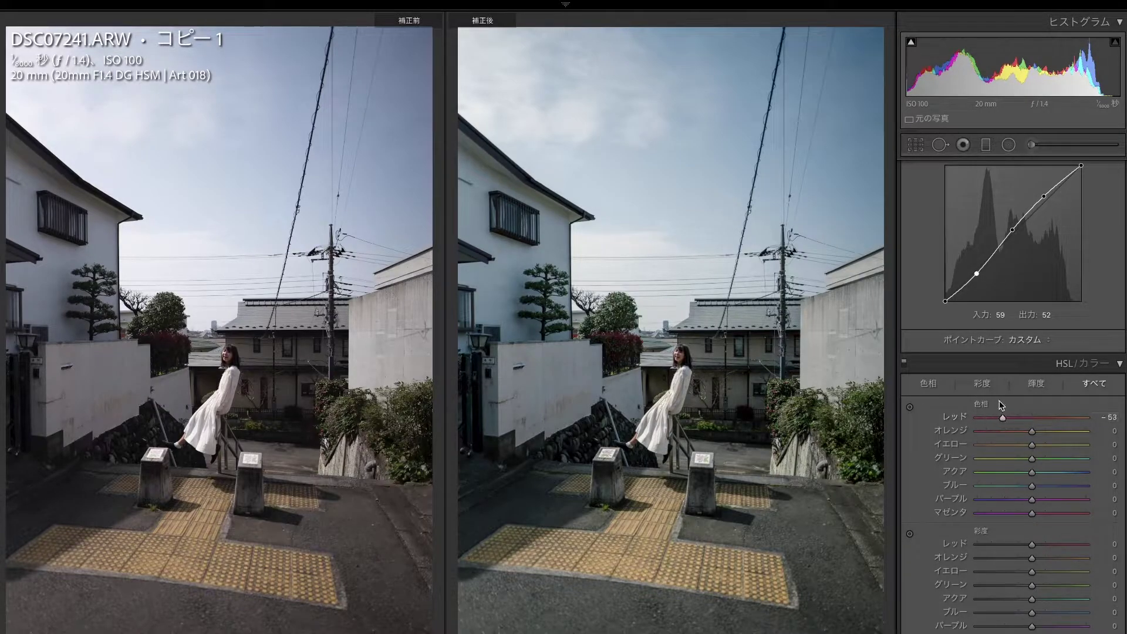
left_click_drag(997, 417, 1039, 417)
mouse_move(1040, 417)
left_mouse_down()
mouse_move(1004, 432)
mouse_move(1044, 432)
left_mouse_up()
left_click_drag(1037, 432, 1035, 432)
Step: Test Yellow hue shifts on the paving, down to -100, before resetting Yellow to 0
mouse_move(1031, 445)
left_mouse_down()
mouse_move(998, 457)
mouse_move(1086, 445)
left_mouse_up()
double_click(1087, 445)
key("ctrl+z")
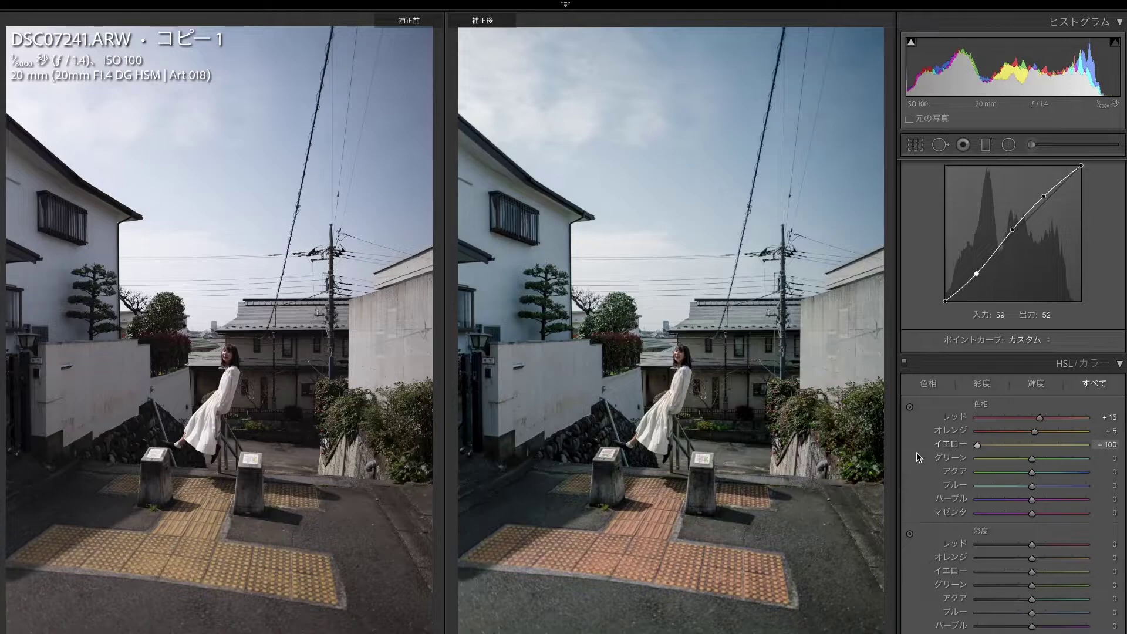
mouse_move(1087, 445)
left_mouse_down()
mouse_move(988, 445)
mouse_move(1045, 461)
mouse_move(1032, 459)
mouse_move(1043, 449)
mouse_move(968, 446)
left_mouse_up()
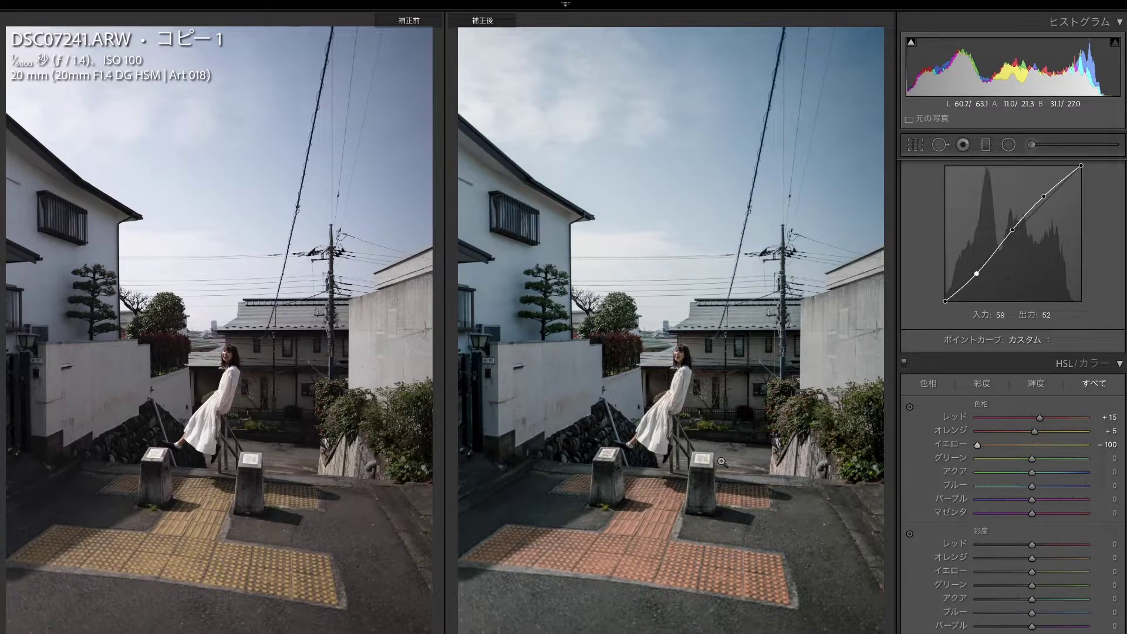
double_click(979, 445)
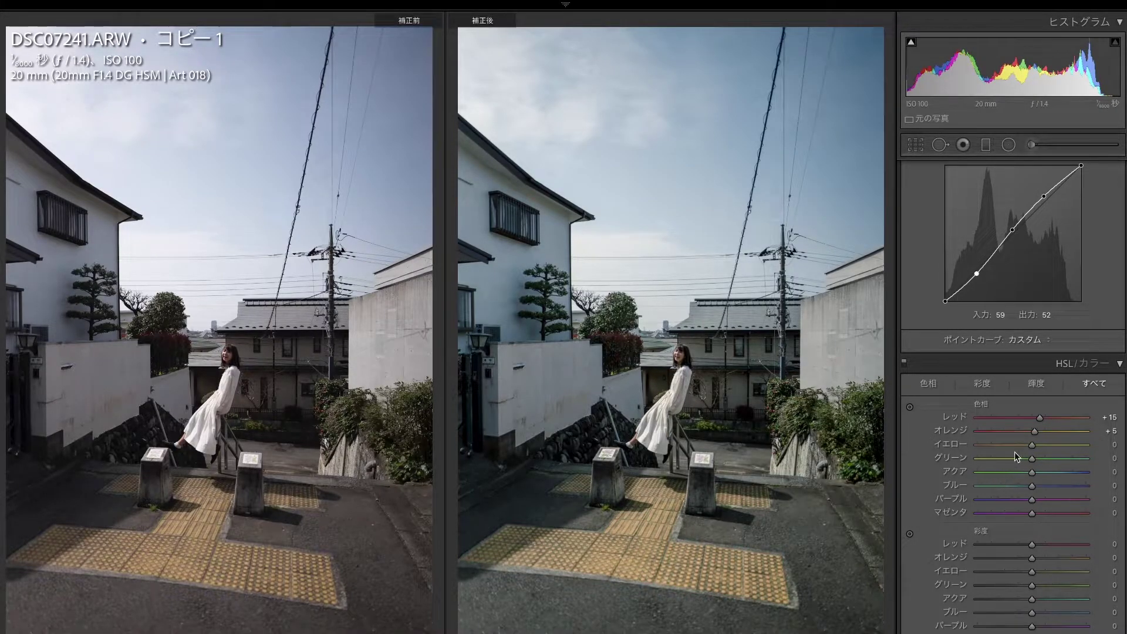
left_click_drag(1032, 446, 1000, 451)
Step: Try a teal shift on the blue primary hue, then reset it to zero
scroll(1000, 453, "down", 5)
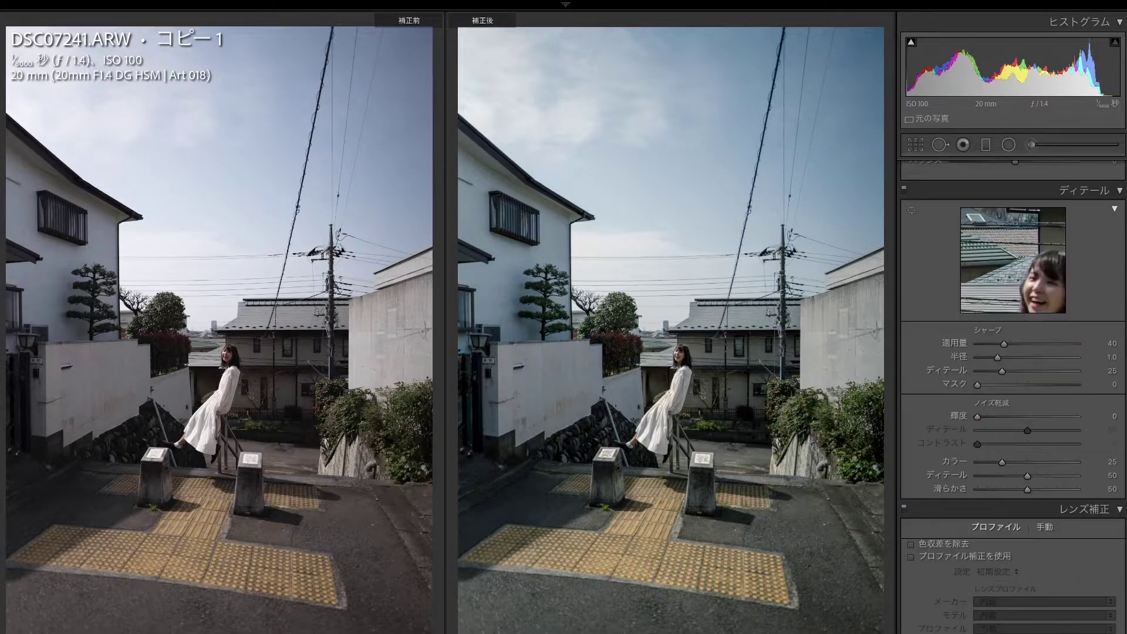
scroll(1026, 504, "down", 10)
left_click_drag(1027, 627, 1002, 629)
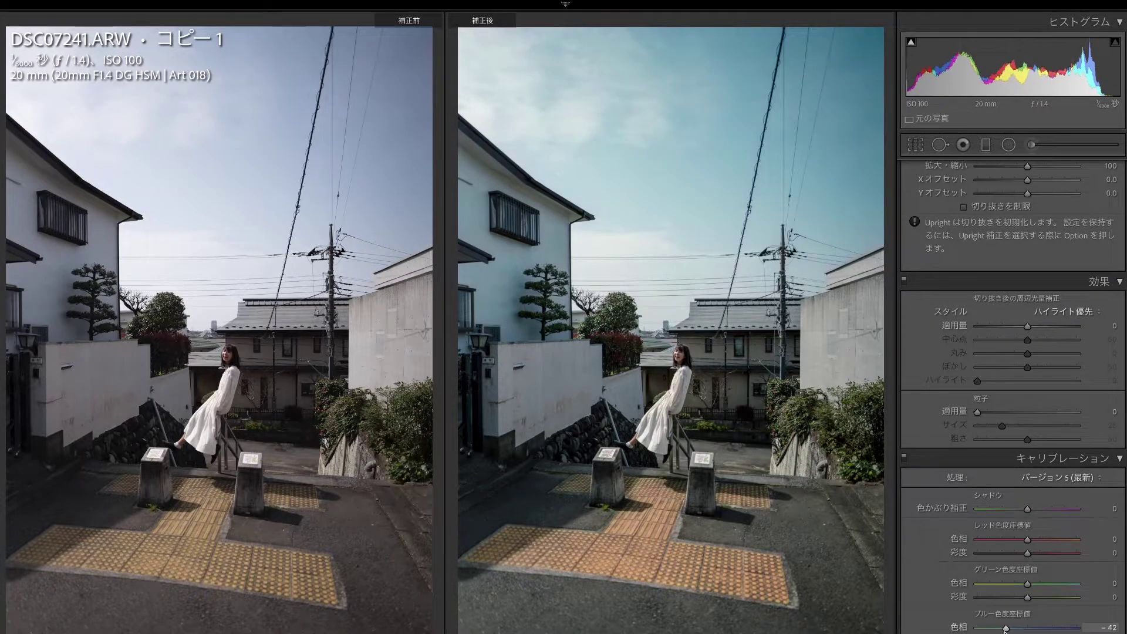
double_click(1002, 629)
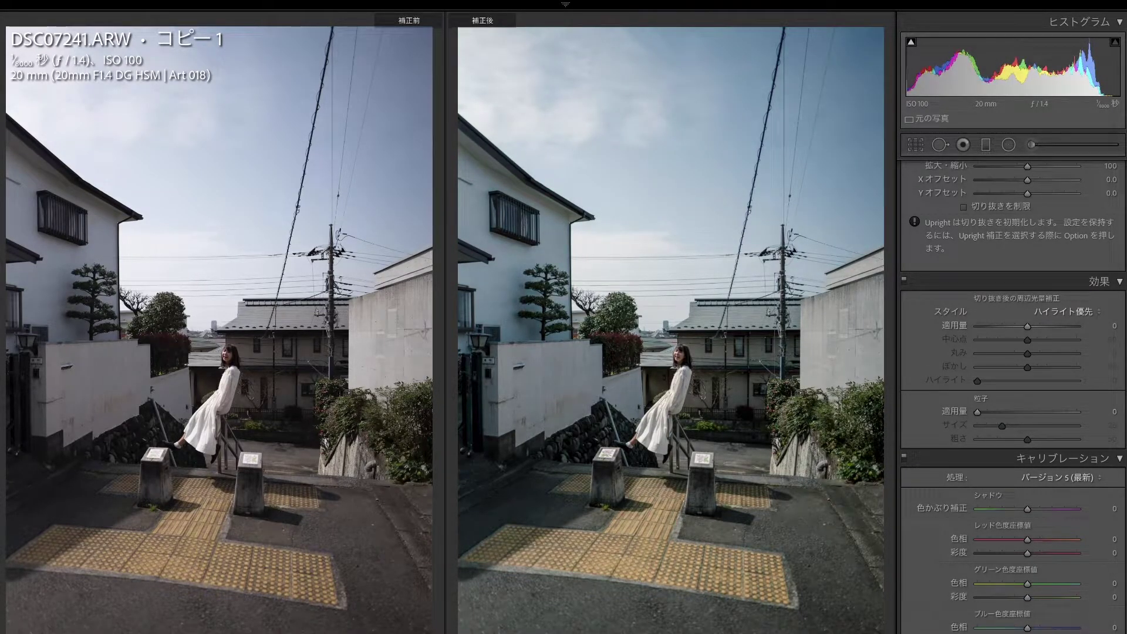
Step: Set the yellow hue to +15 and the green hue to +40, keeping green saturation at 0
scroll(1010, 411, "up", 10)
scroll(1010, 411, "up", 5)
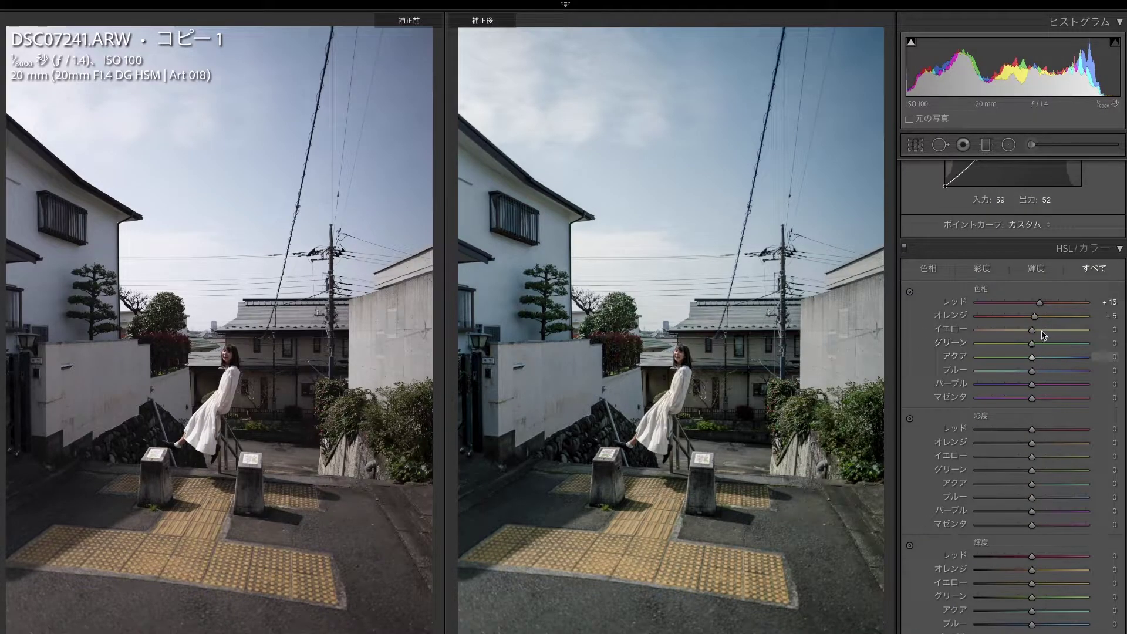
left_click_drag(1042, 330, 1046, 330)
left_click(1050, 342)
left_click_drag(1048, 342, 1053, 343)
left_click(849, 452)
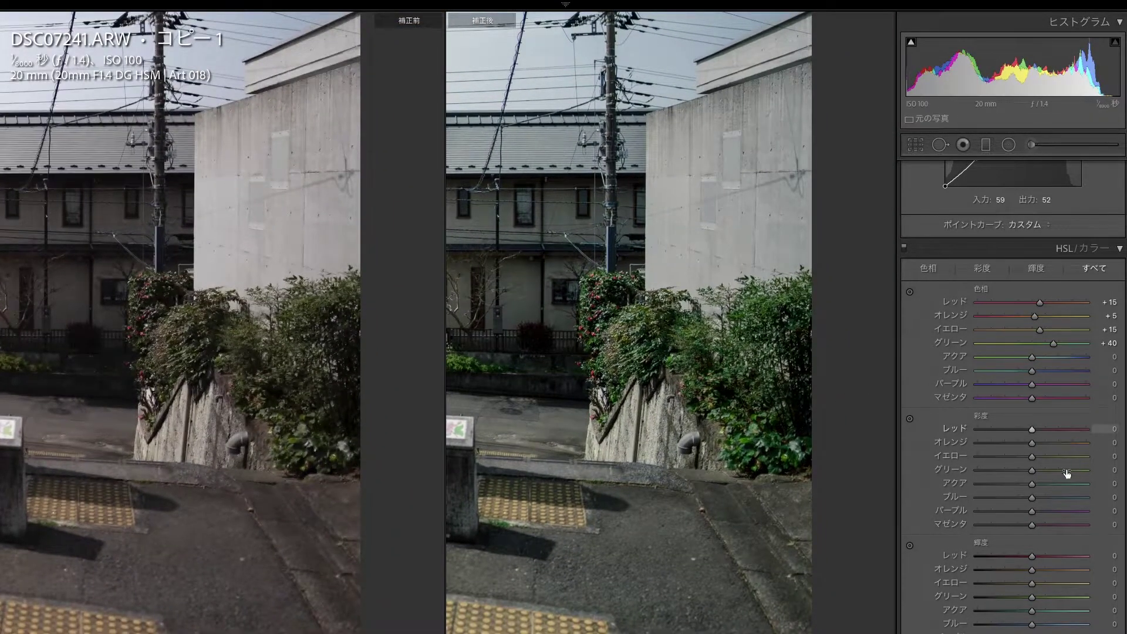
left_click(1001, 470)
double_click(1000, 470)
key("z")
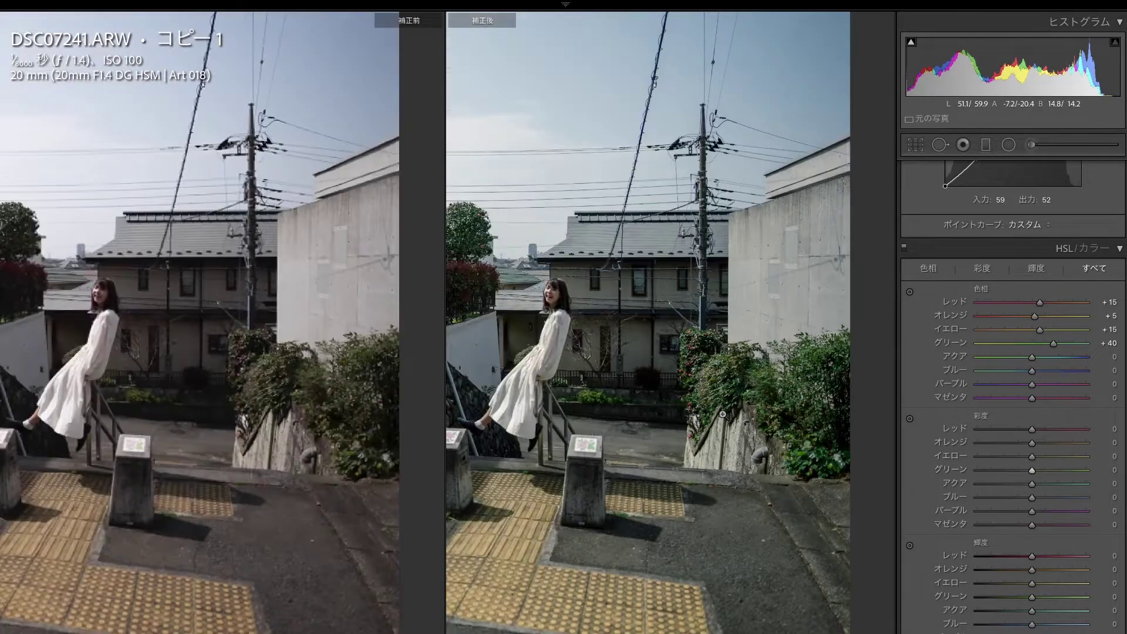
Step: Test extreme aqua hue and saturation, then settle the aqua hue at +30
left_click_drag(1032, 357, 1124, 364)
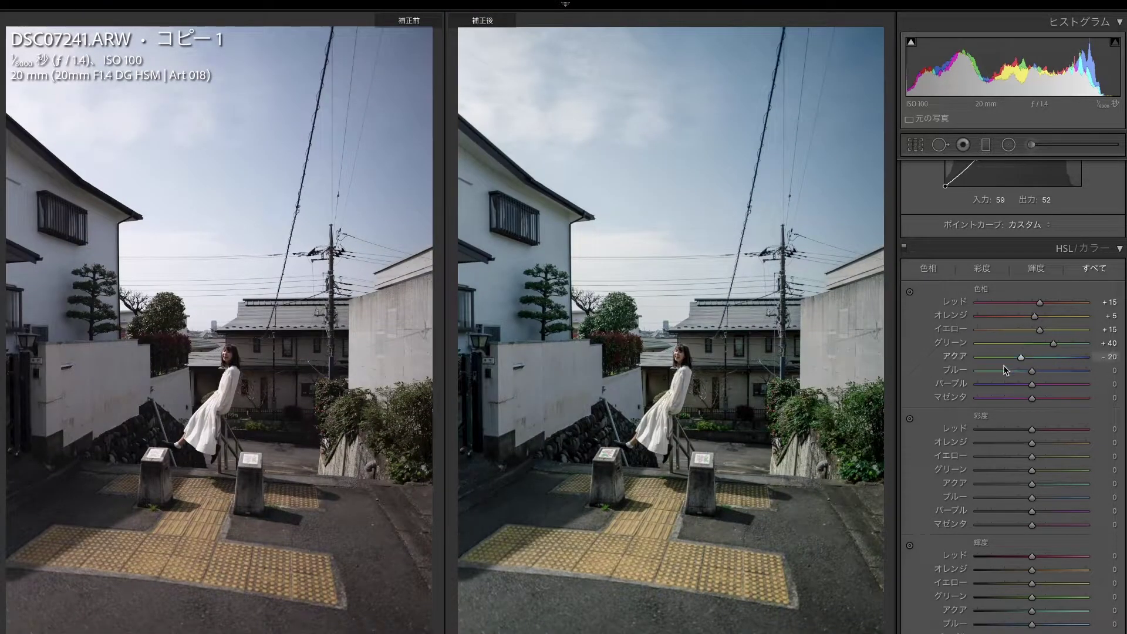
double_click(1002, 357)
left_click(1091, 484)
left_click_drag(1032, 358, 1043, 361)
left_click(740, 345)
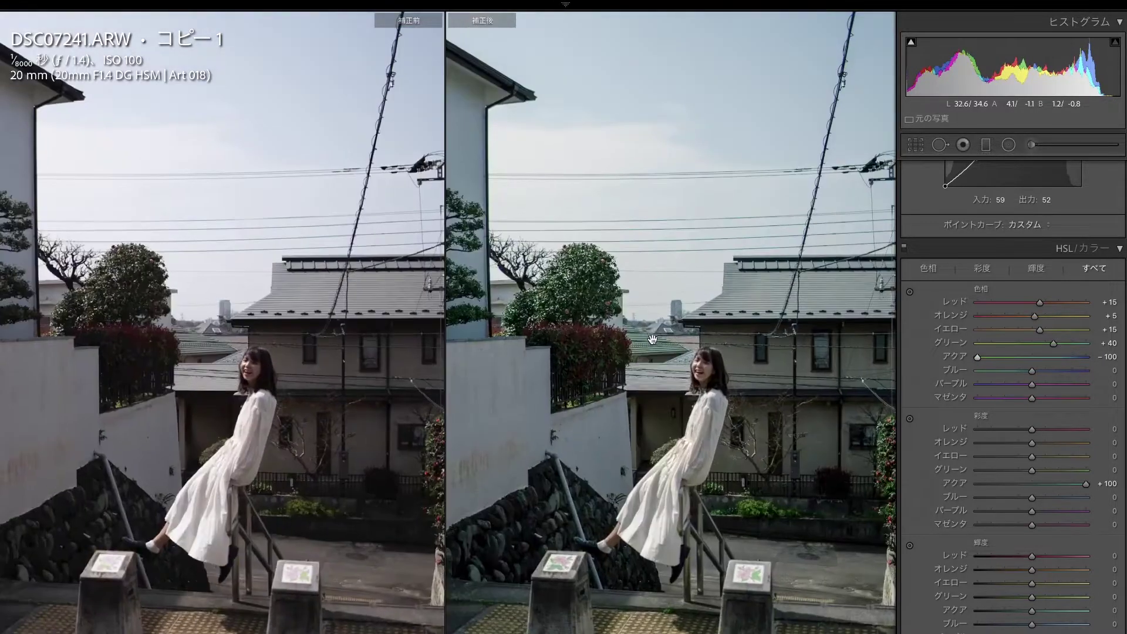
left_click(648, 345)
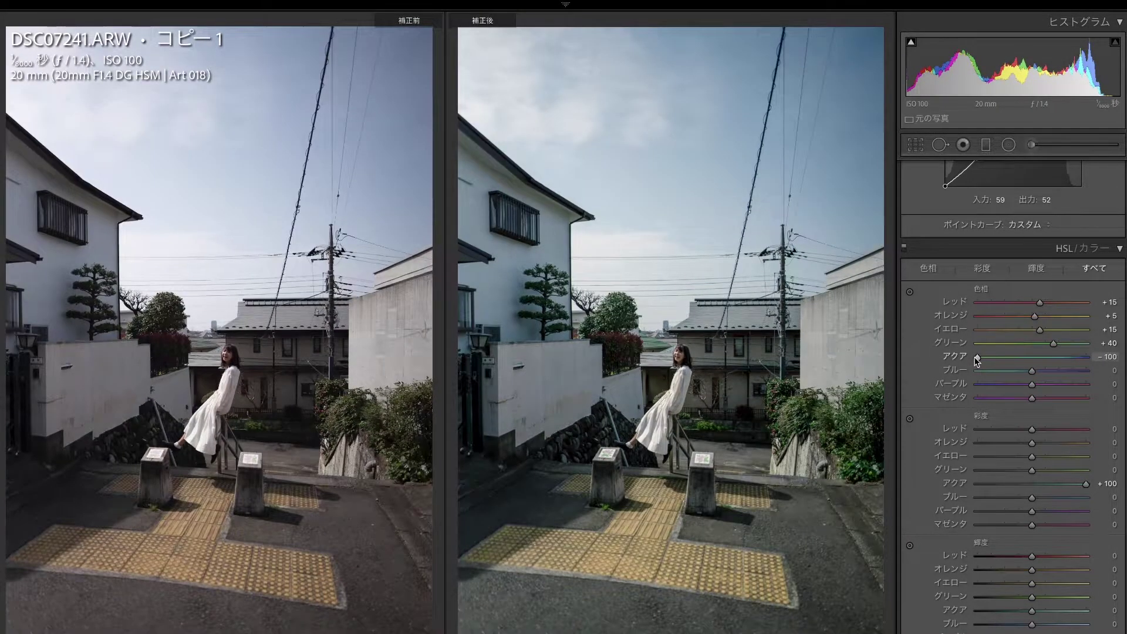
left_click_drag(1050, 357, 1024, 370)
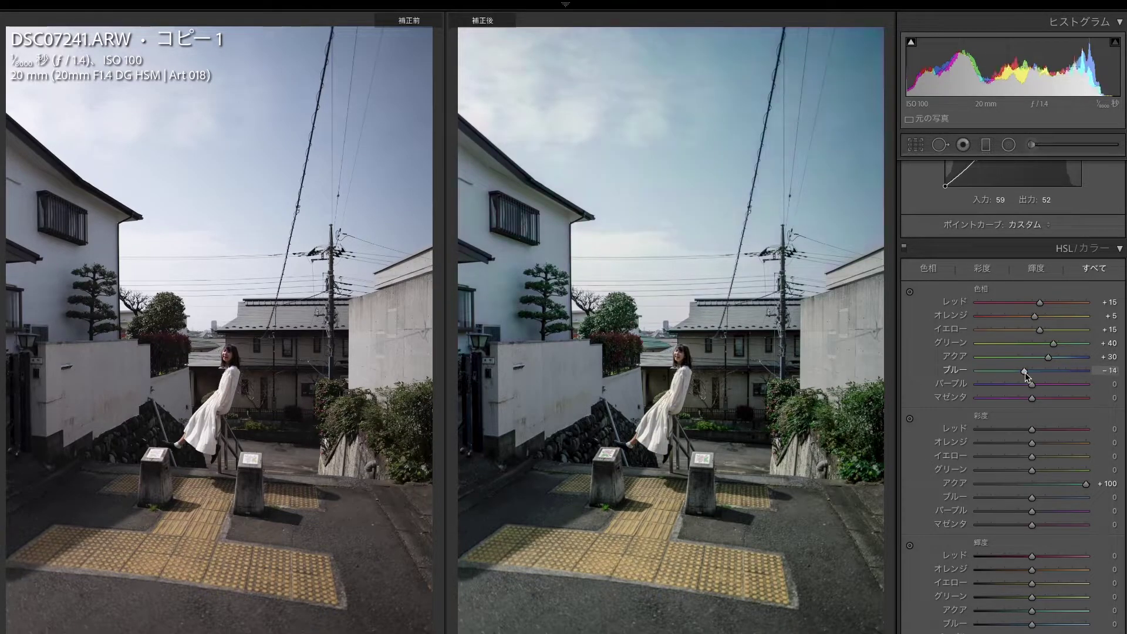
Step: Try blue hue shifts of -13 and +4 on the sky, leaving blue hue at 0
left_click(690, 365)
left_click_drag(1025, 371, 1032, 370)
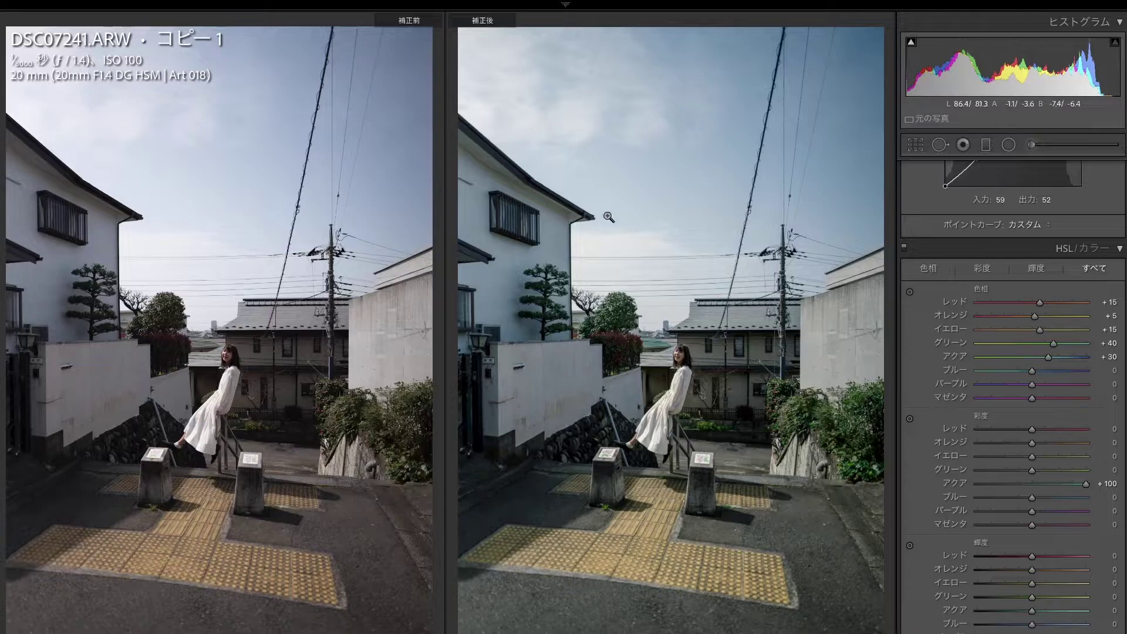
left_click(199, 155)
left_click_drag(317, 176, 118, 433)
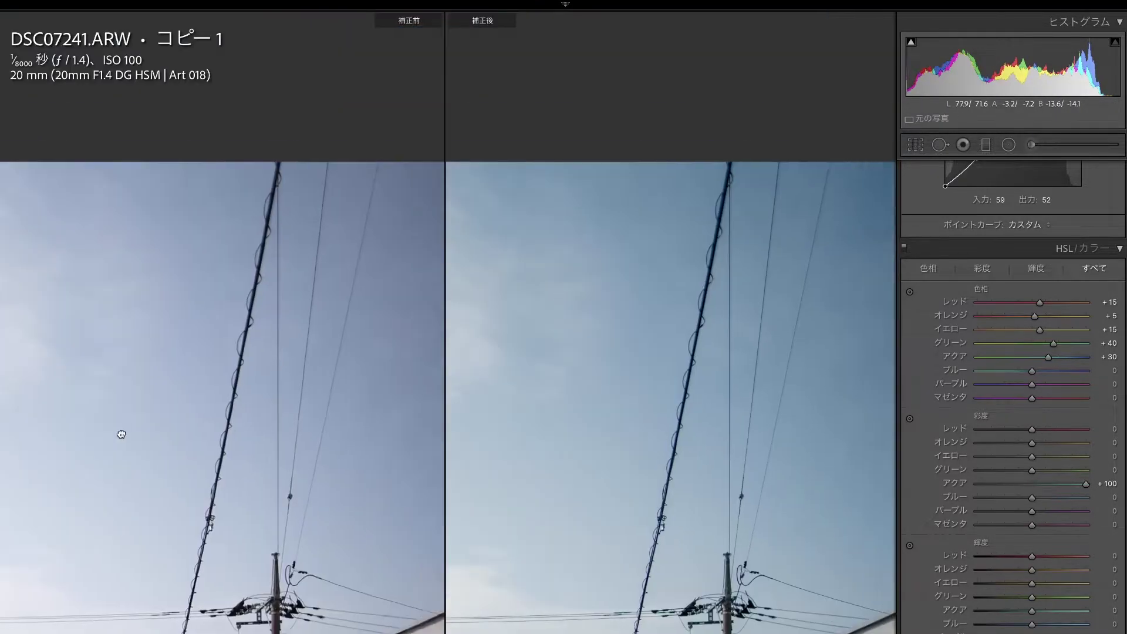
left_click(285, 342)
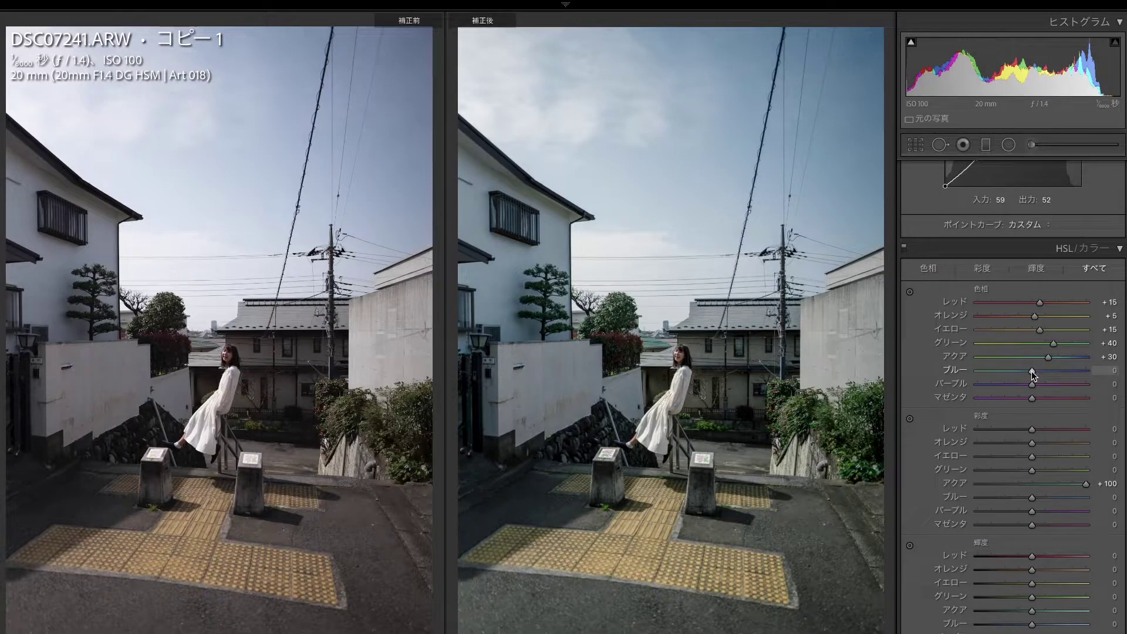
left_click_drag(1032, 371, 1024, 372)
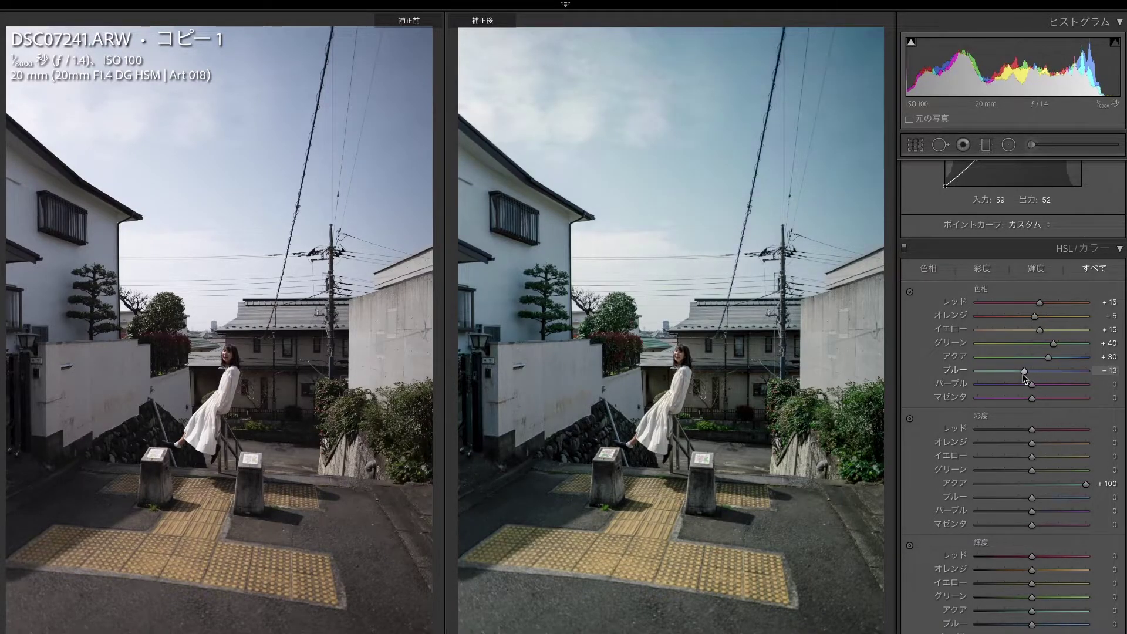
double_click(1024, 371)
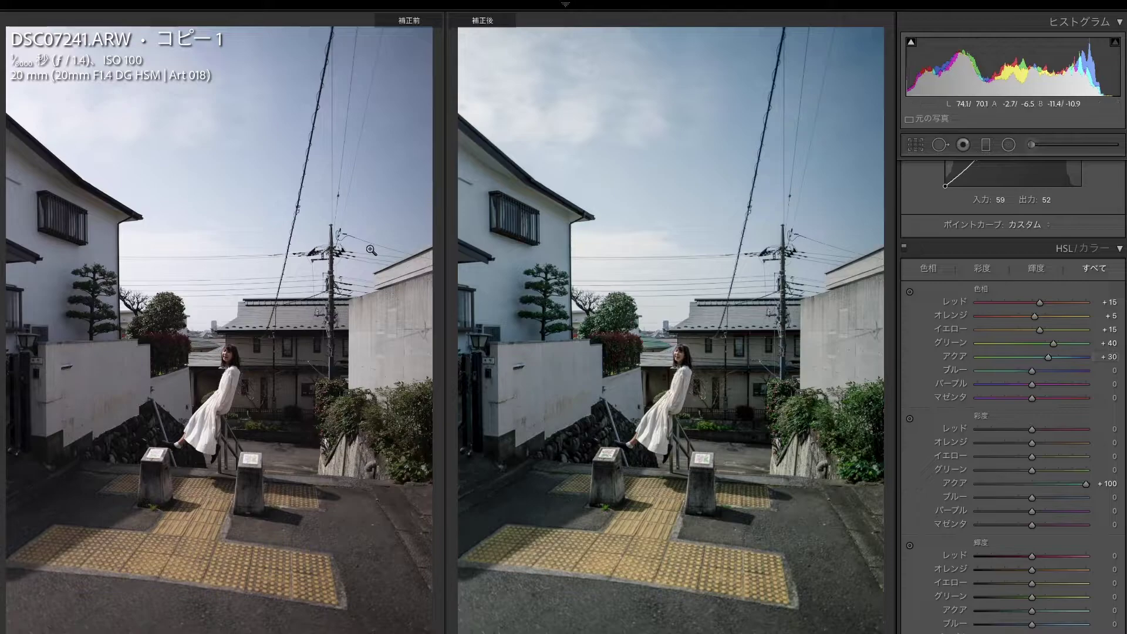
left_click_drag(1032, 371, 1037, 380)
double_click(1035, 373)
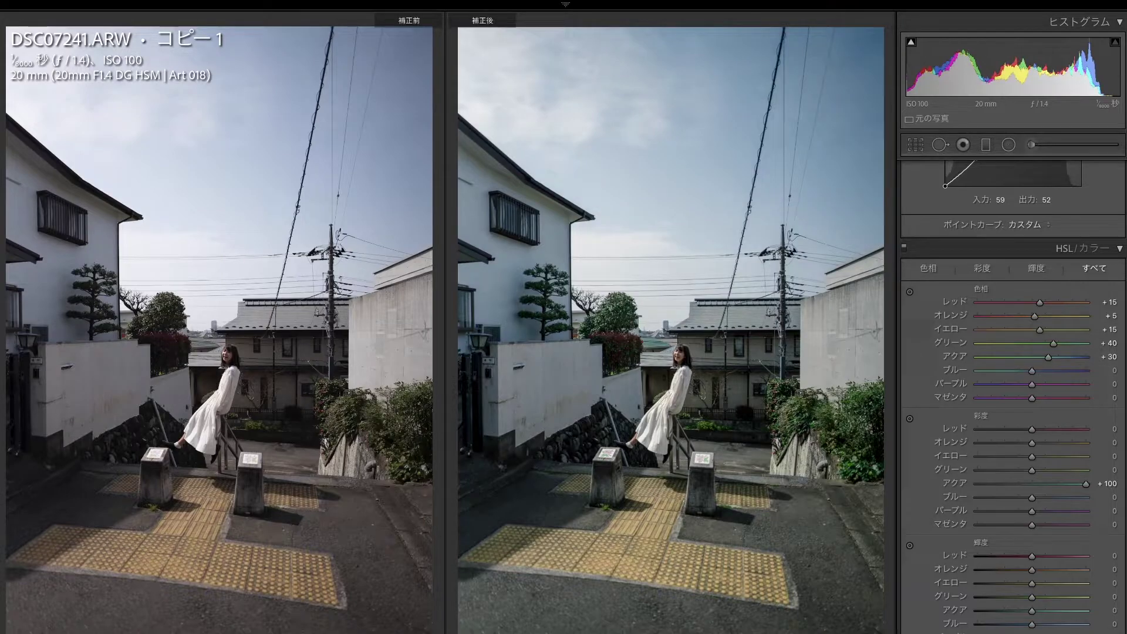
Step: Shift the purple hue to about -50
scroll(1028, 581, "down", 10)
scroll(1028, 581, "down", 5)
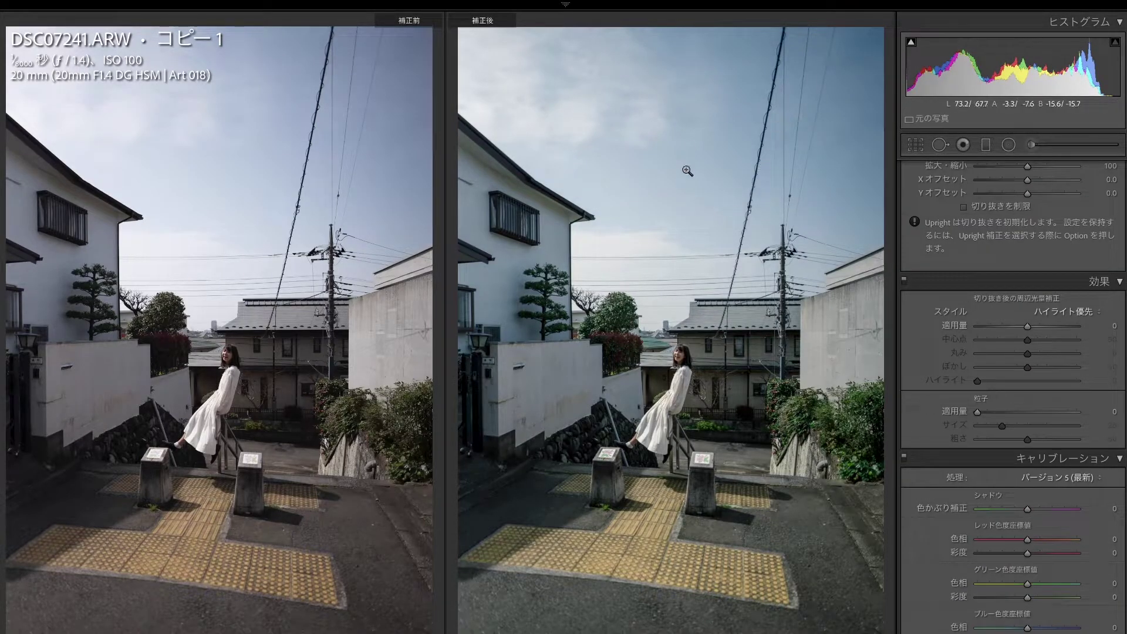
scroll(1108, 236, "up", 10)
scroll(1108, 236, "up", 10)
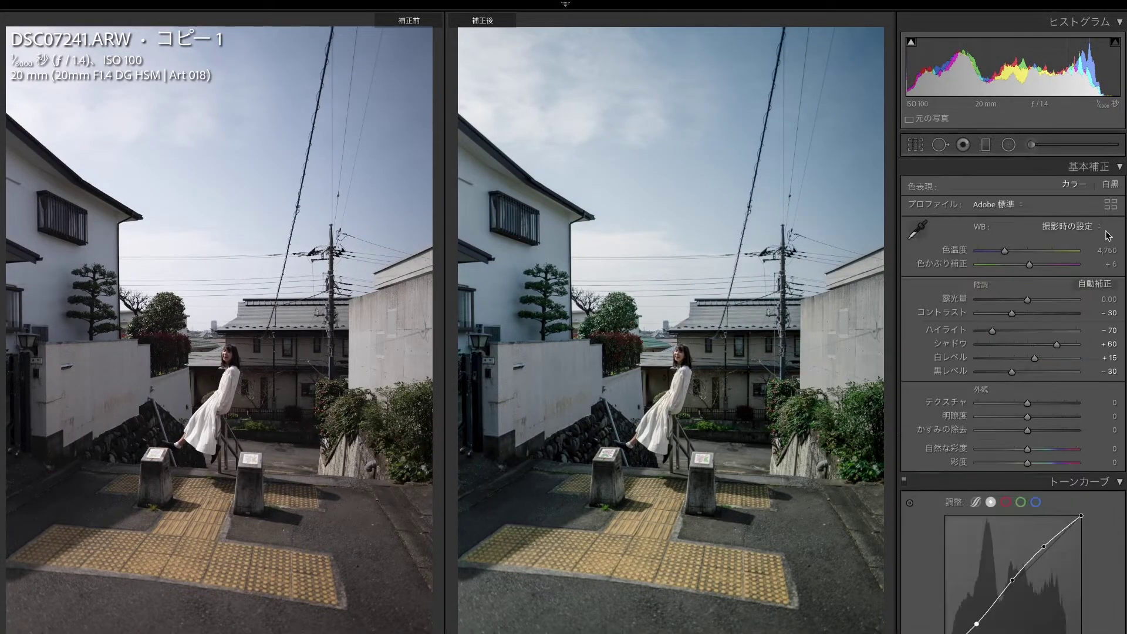
scroll(1013, 323, "down", 5)
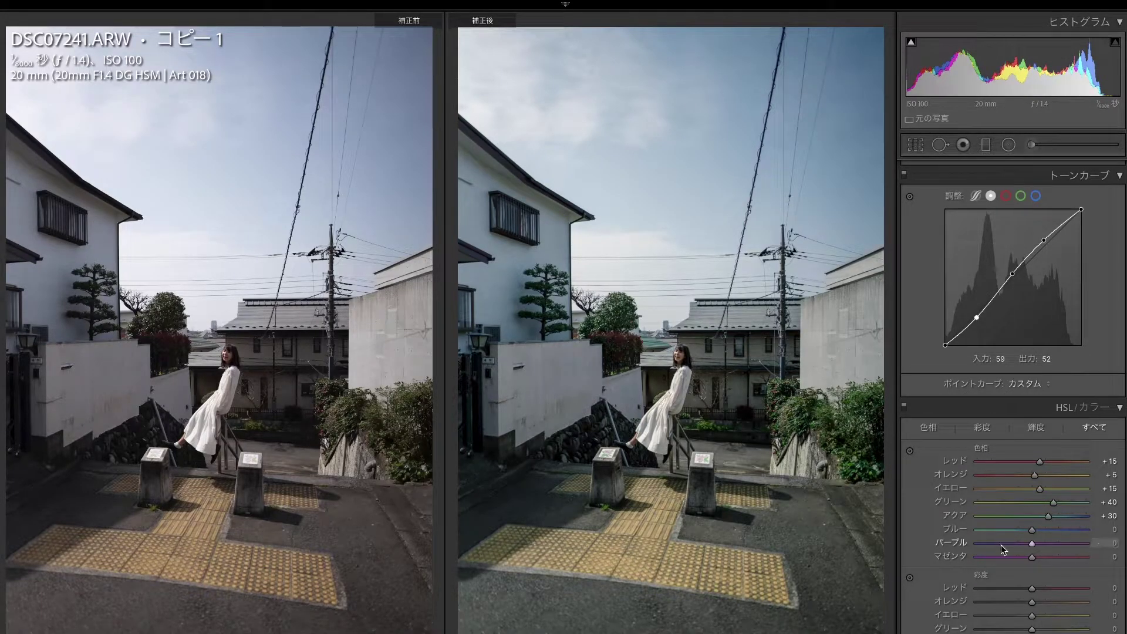
left_click_drag(1001, 546, 1003, 545)
Step: Test maximum purple saturation and magenta hue and saturation, resetting them all to 0
scroll(1033, 470, "down", 5)
left_click_drag(1031, 446, 1085, 447)
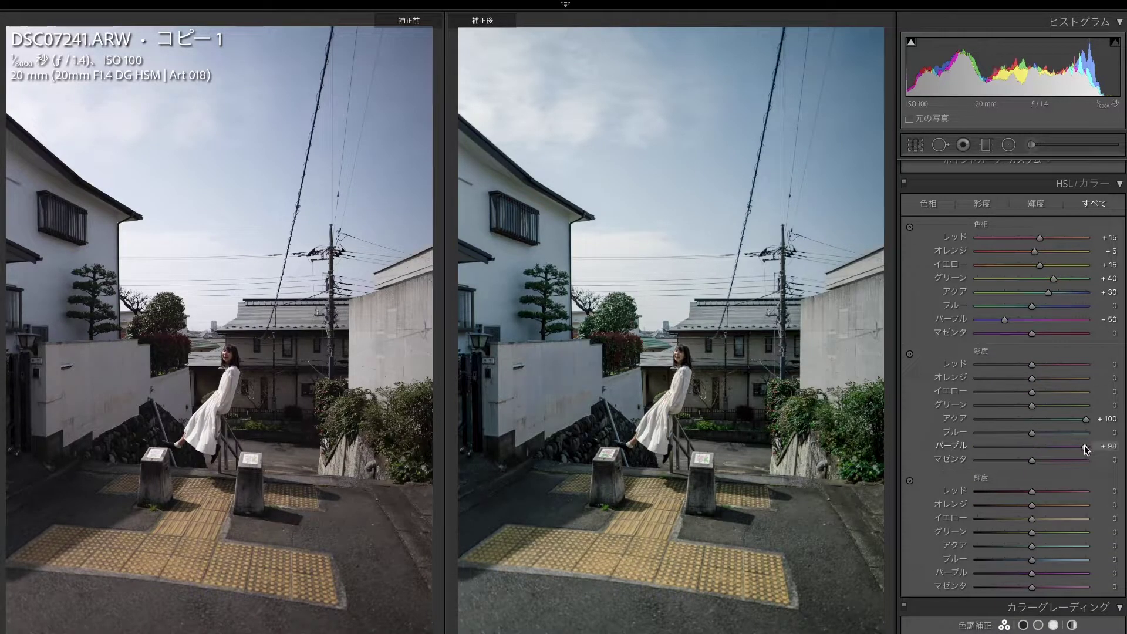
double_click(1086, 447)
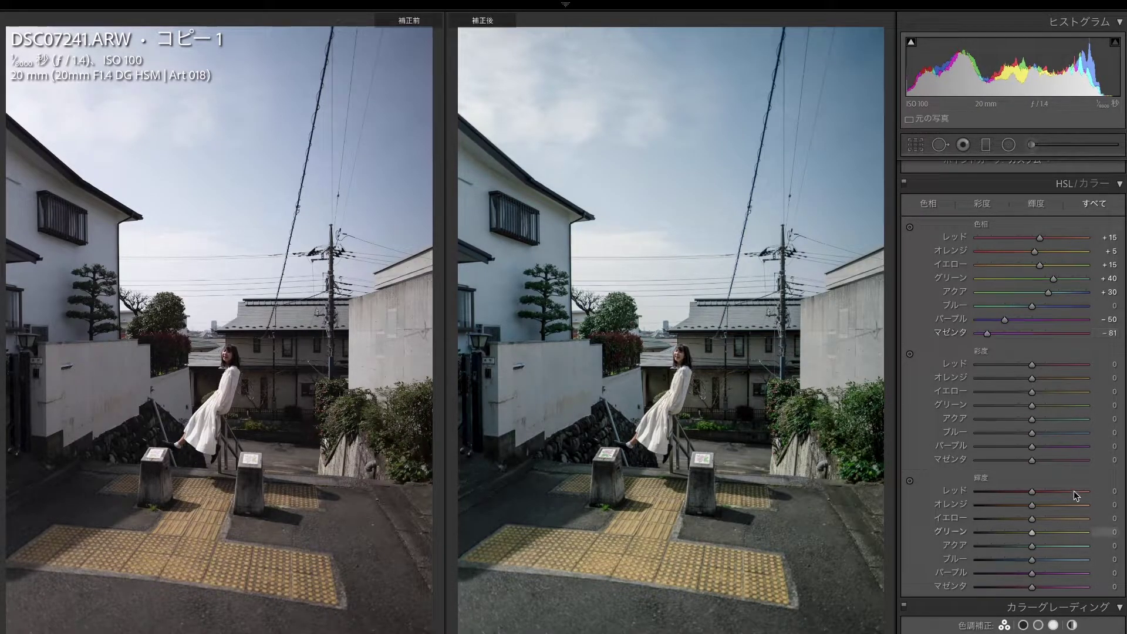
left_click(1086, 460)
left_click_drag(993, 341, 1086, 333)
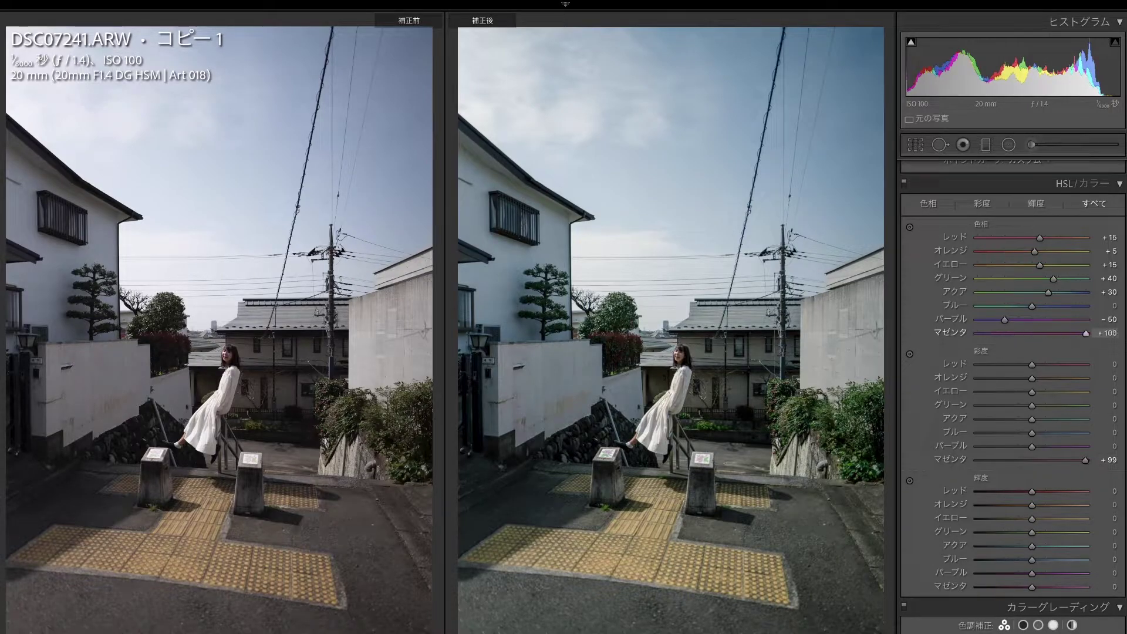
double_click(1085, 334)
double_click(1085, 460)
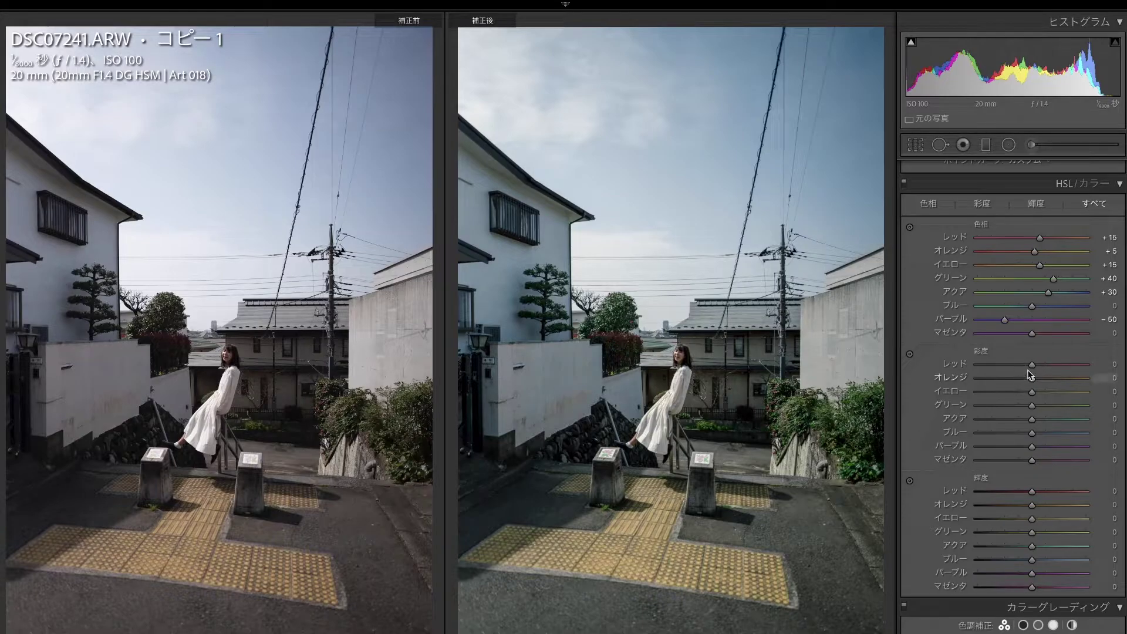
Step: Bring red saturation to about -10 and orange saturation to -3
left_click_drag(1031, 365, 1083, 365)
mouse_move(1009, 362)
left_mouse_down()
mouse_move(1035, 366)
mouse_move(1040, 386)
left_mouse_up()
left_click_drag(1032, 378, 1027, 372)
Step: Desaturate greens to about -70 while checking the bushes up close, and lower blue saturation to -10
mouse_move(1031, 405)
left_mouse_down()
mouse_move(977, 405)
mouse_move(1005, 406)
left_mouse_up()
left_click(992, 404)
left_click_drag(995, 406, 995, 413)
left_click(726, 410)
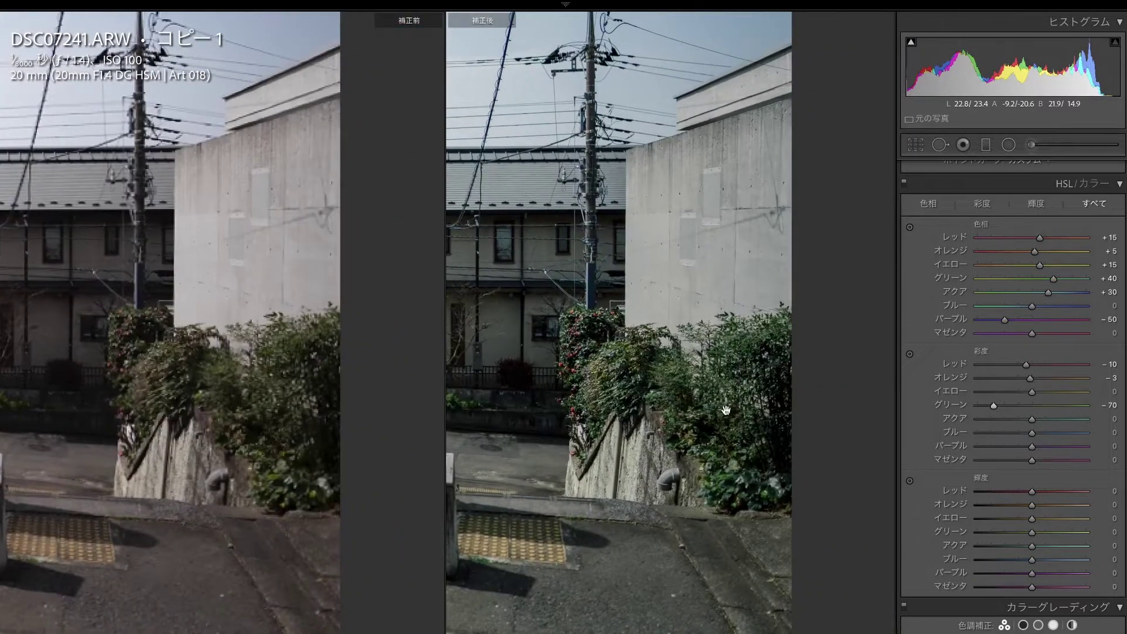
left_click(1061, 405)
left_click_drag(993, 406, 1002, 406)
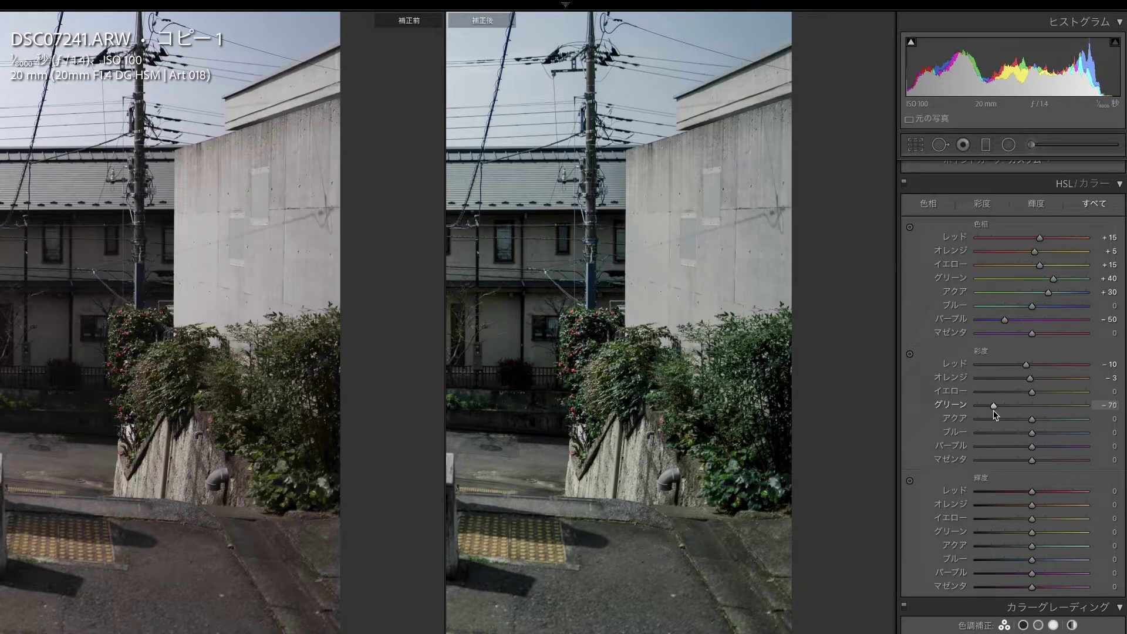
left_click(884, 424)
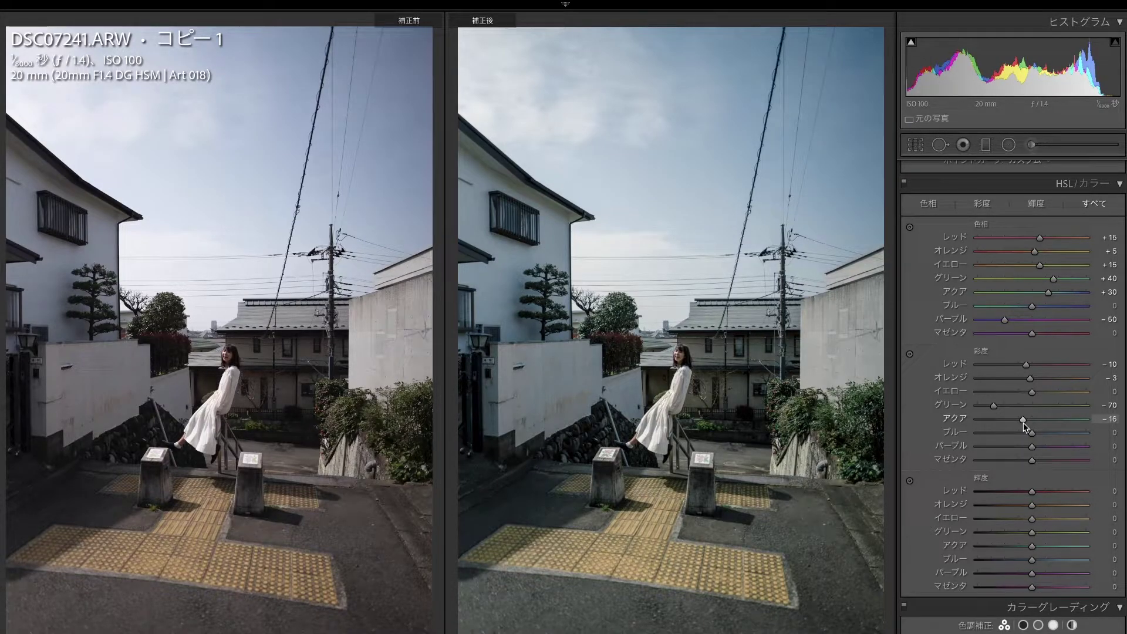
left_click_drag(1024, 424, 1026, 433)
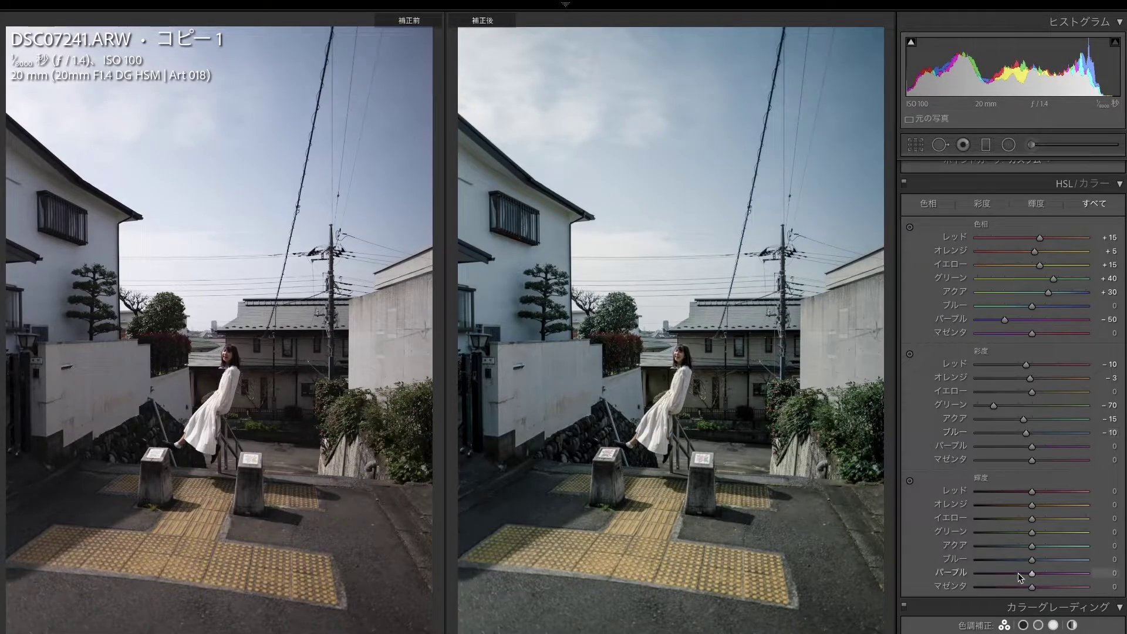
Step: Darken the sky with blue luminance -40 and mute blue saturation to -15
mouse_move(1031, 558)
left_mouse_down()
mouse_move(1003, 559)
mouse_move(1013, 561)
left_mouse_up()
double_click(1027, 433)
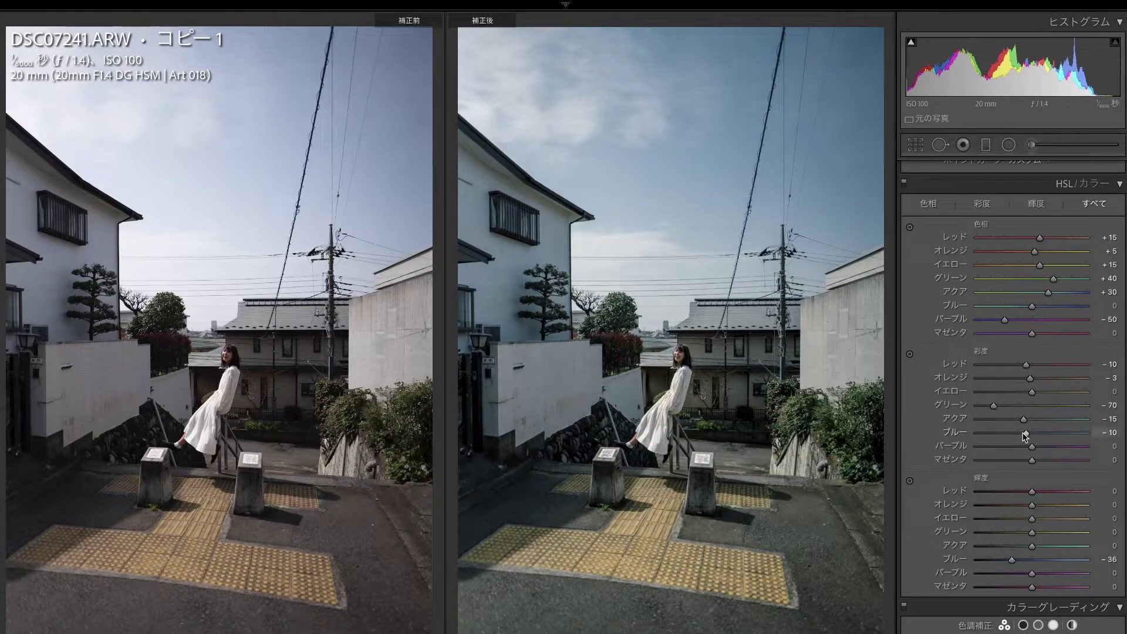
left_click_drag(1041, 435, 1025, 437)
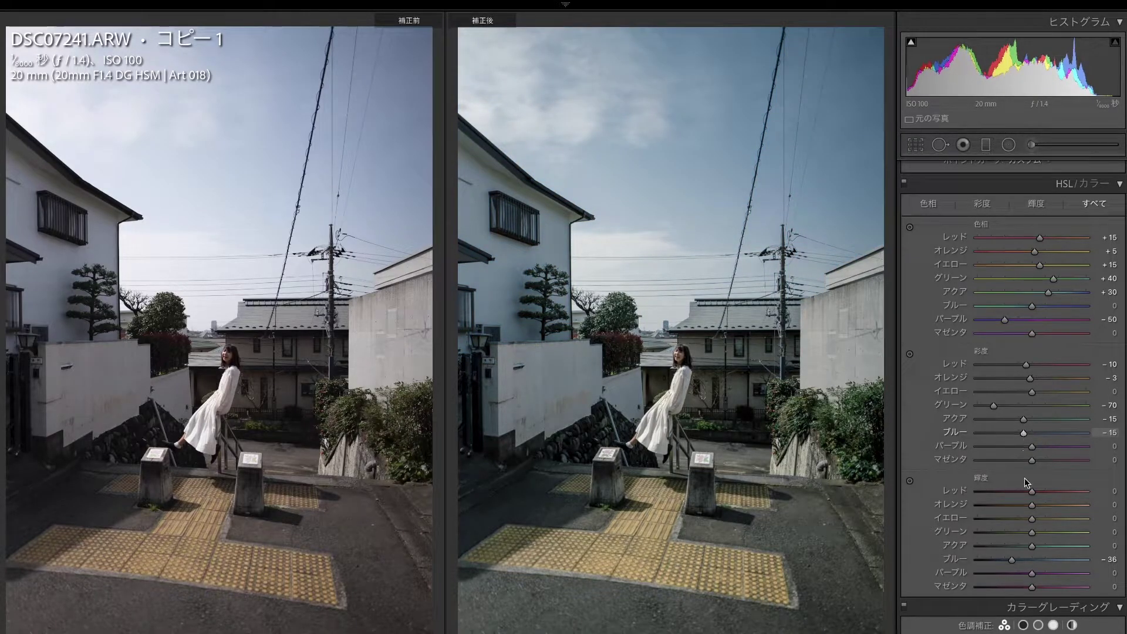
mouse_move(1012, 560)
left_mouse_down()
mouse_move(994, 566)
mouse_move(1012, 568)
left_mouse_up()
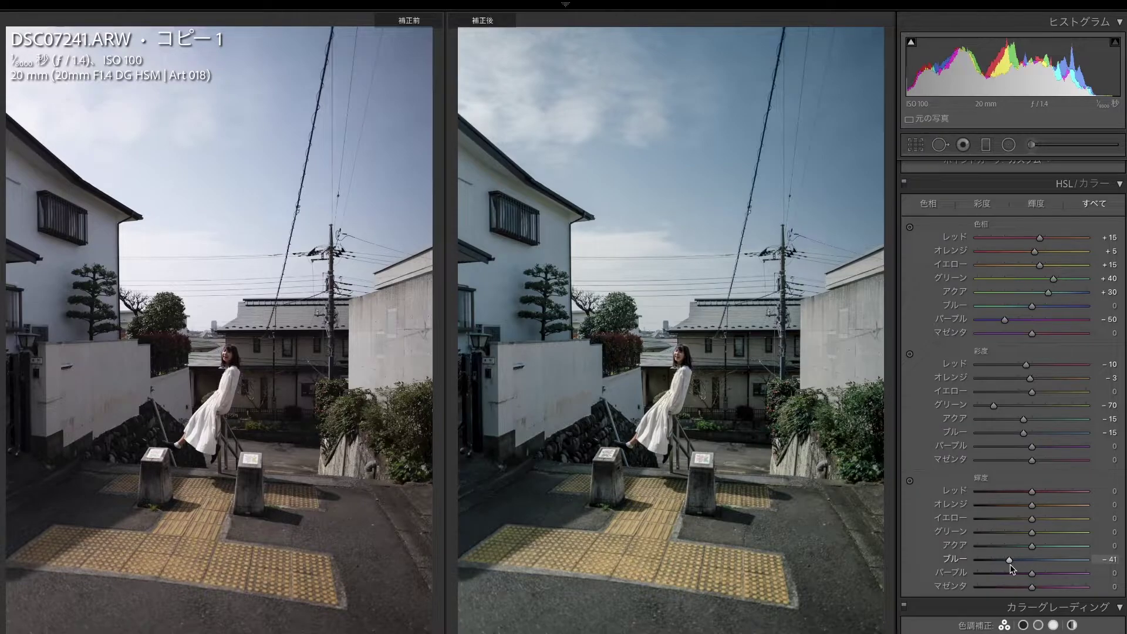
Step: Lower aqua luminance to -35 and set purple saturation to -59
left_click_drag(1031, 546, 1100, 558)
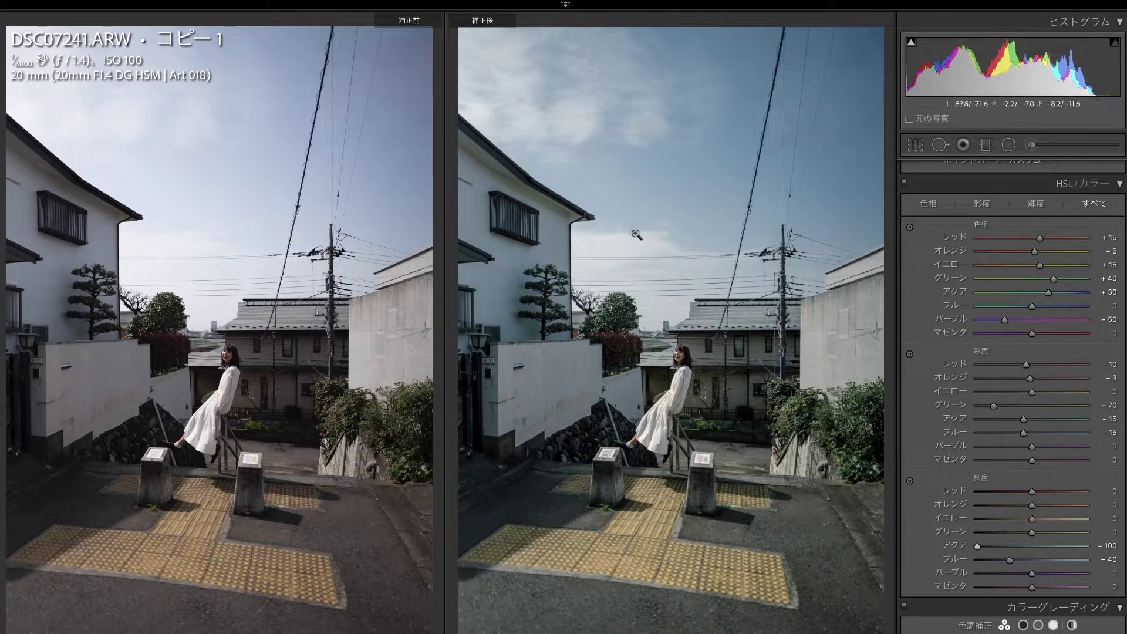
left_click_drag(1083, 547, 1012, 547)
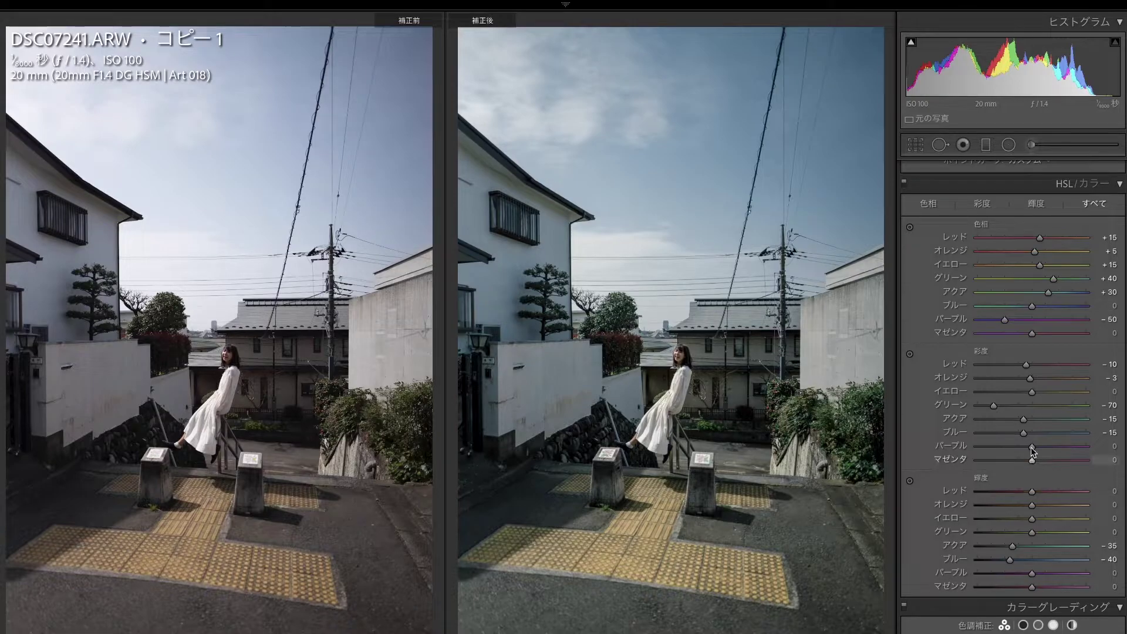
mouse_move(1032, 446)
left_mouse_down()
mouse_move(1085, 446)
mouse_move(874, 460)
left_mouse_up()
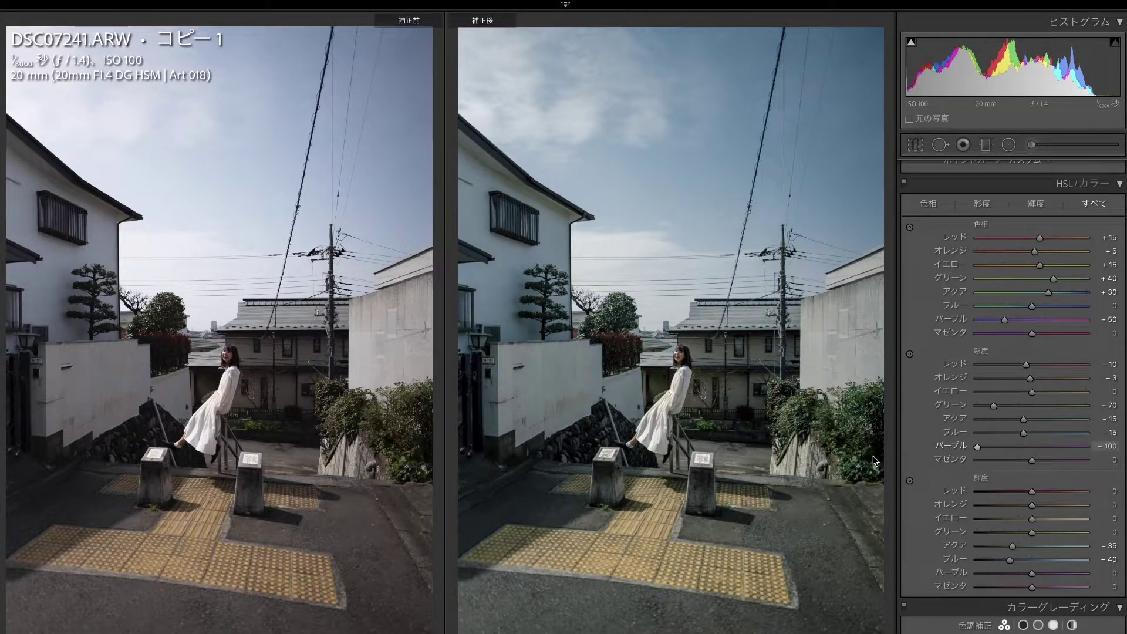
mouse_move(1044, 448)
left_mouse_down()
mouse_move(991, 449)
mouse_move(1007, 460)
left_mouse_up()
left_click(1000, 446)
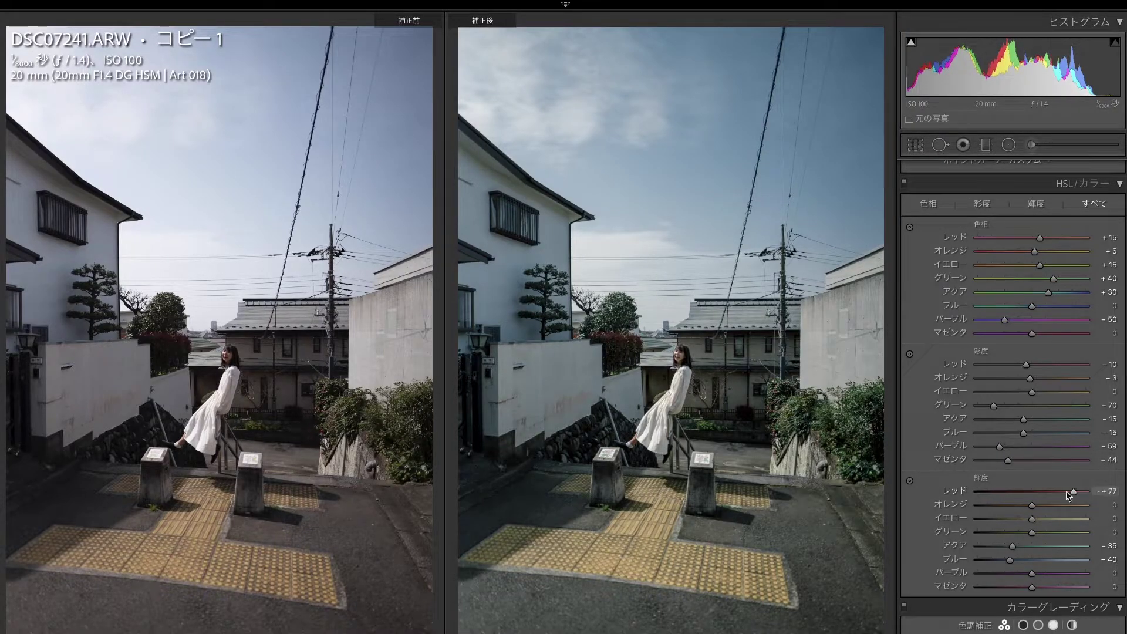
Step: Brighten luminance: red +8, orange +20, yellow +6, green +11, purple and magenta about +25
double_click(1025, 492)
mouse_move(1091, 492)
left_mouse_down()
mouse_move(1032, 492)
mouse_move(1058, 506)
mouse_move(1041, 508)
left_mouse_up()
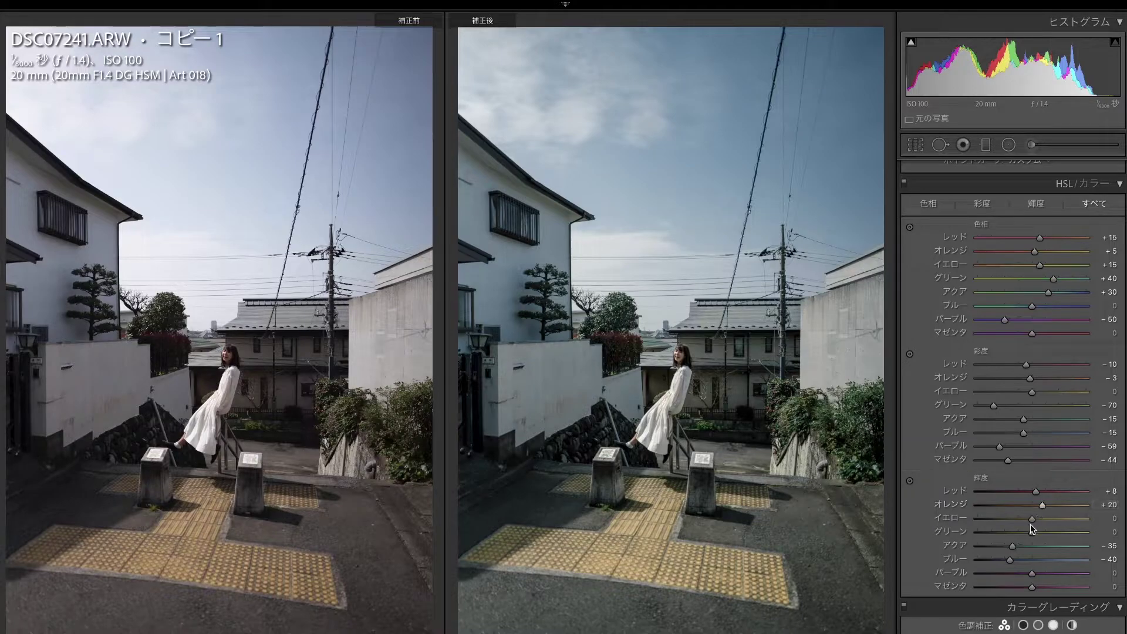
left_click_drag(1032, 531, 1041, 519)
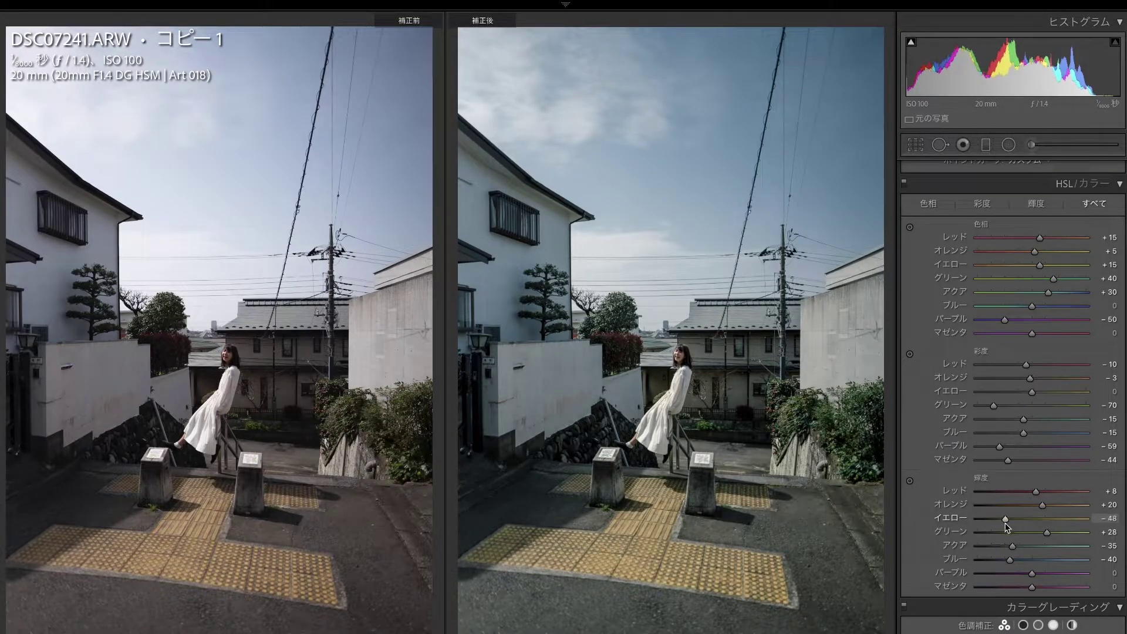
double_click(1042, 520)
mouse_move(1033, 520)
left_mouse_down()
mouse_move(1044, 534)
mouse_move(1033, 533)
left_mouse_up()
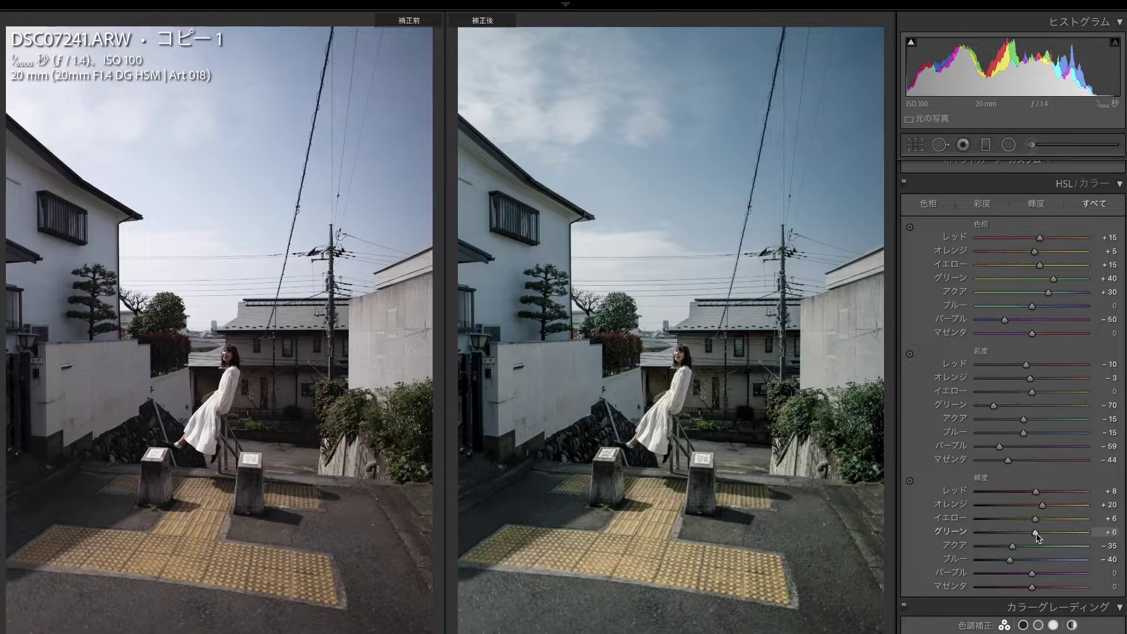
left_click_drag(1035, 533, 1037, 533)
mouse_move(1032, 573)
left_mouse_down()
mouse_move(1047, 572)
mouse_move(1049, 586)
mouse_move(1049, 574)
left_mouse_up()
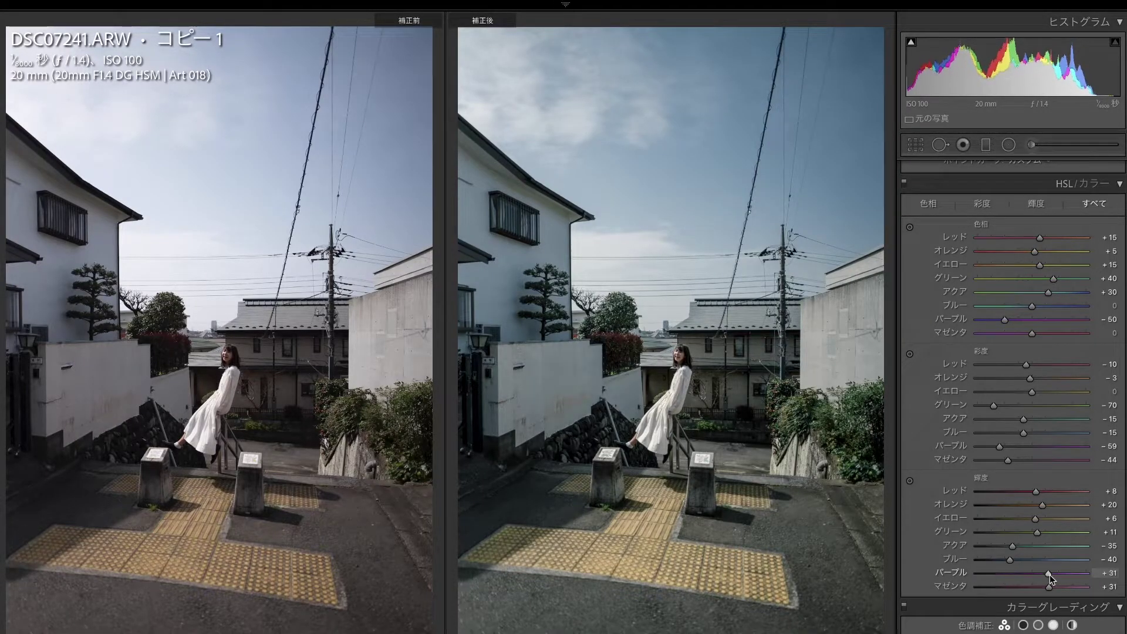
left_click(910, 481)
left_click_drag(736, 346, 736, 366)
left_click(904, 183)
left_click(904, 184)
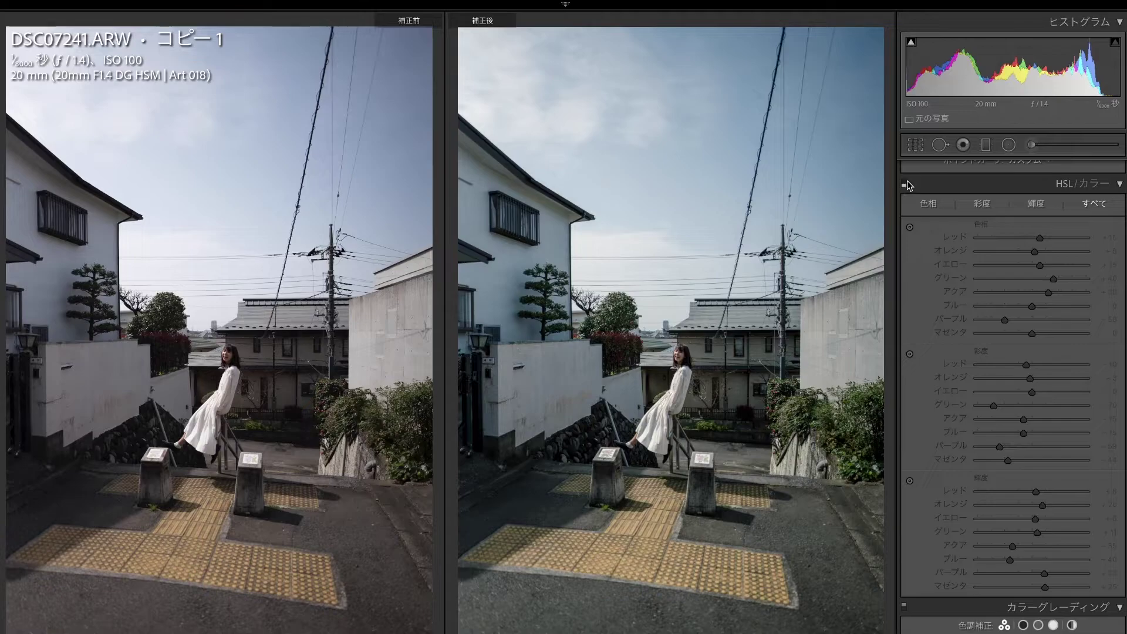
left_click(908, 182)
left_click(905, 185)
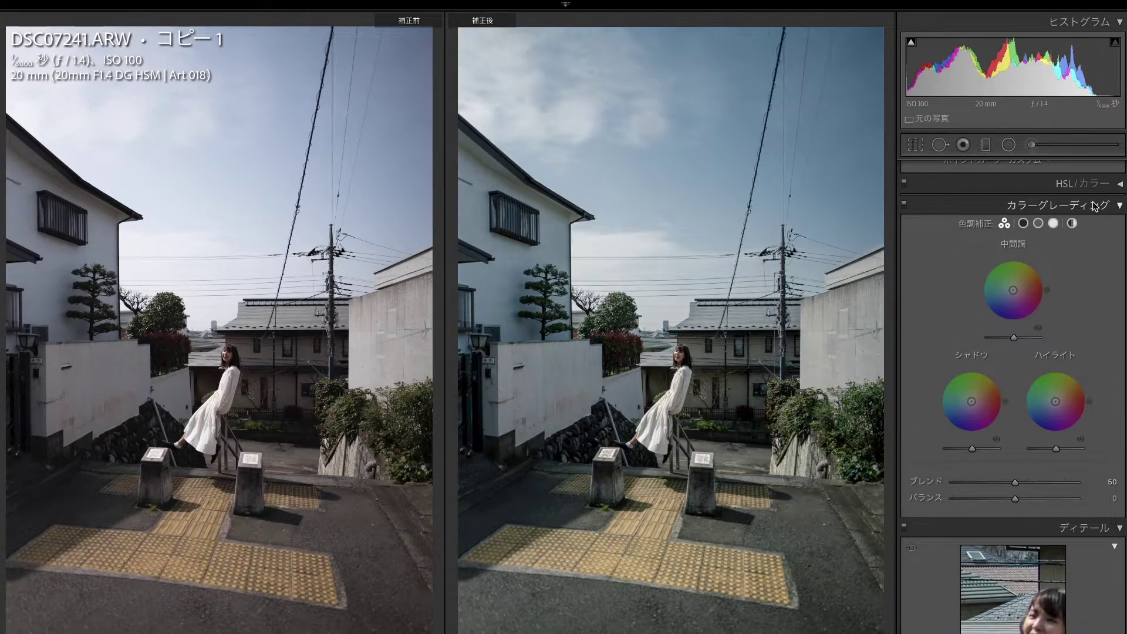
left_click(908, 183)
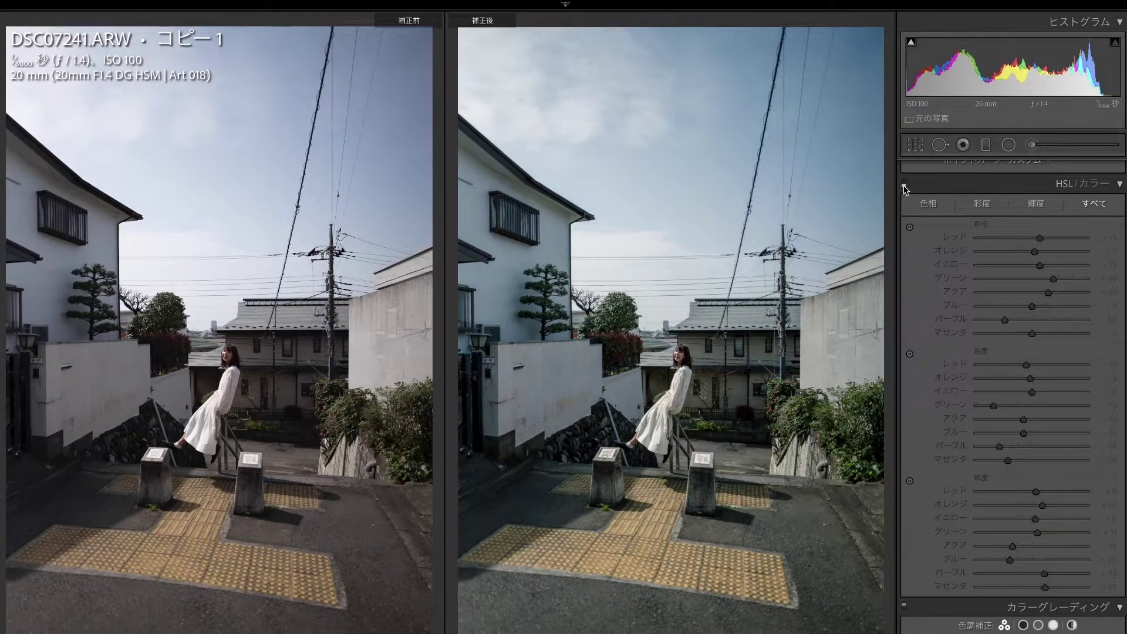
left_click(904, 185)
left_click(904, 185)
left_click(905, 185)
left_click(904, 185)
left_click(904, 186)
left_click(904, 185)
left_click(904, 186)
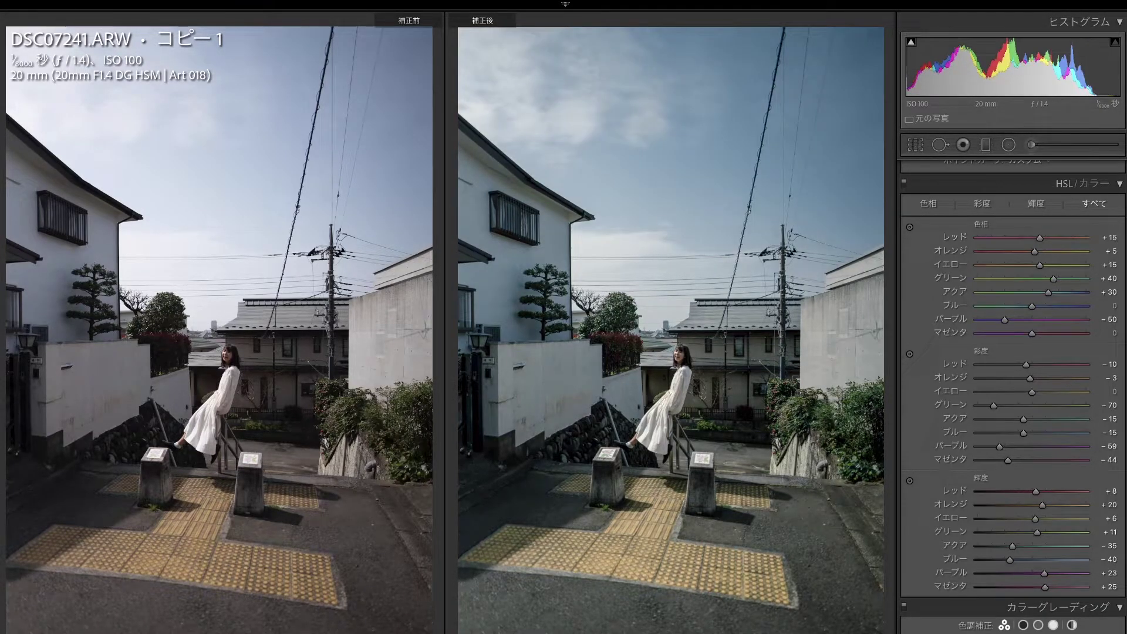
scroll(1010, 299, "down", 10)
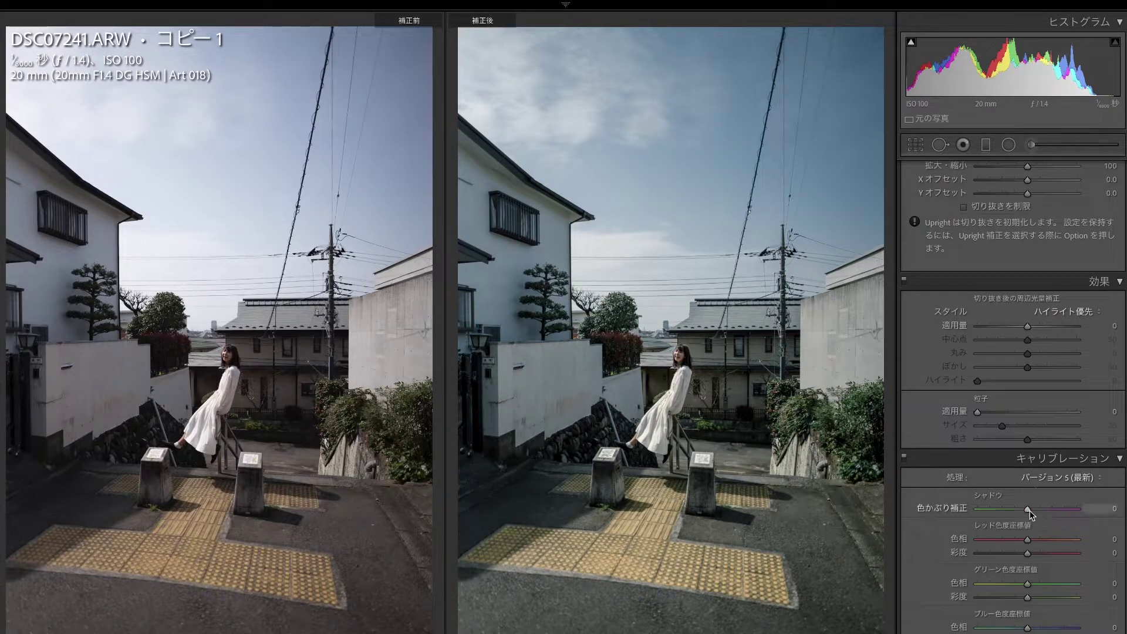
Step: Try magenta Shadows Tint values up to +18, then reset Shadows Tint to 0
left_click_drag(1030, 510, 1032, 509)
double_click(1031, 509)
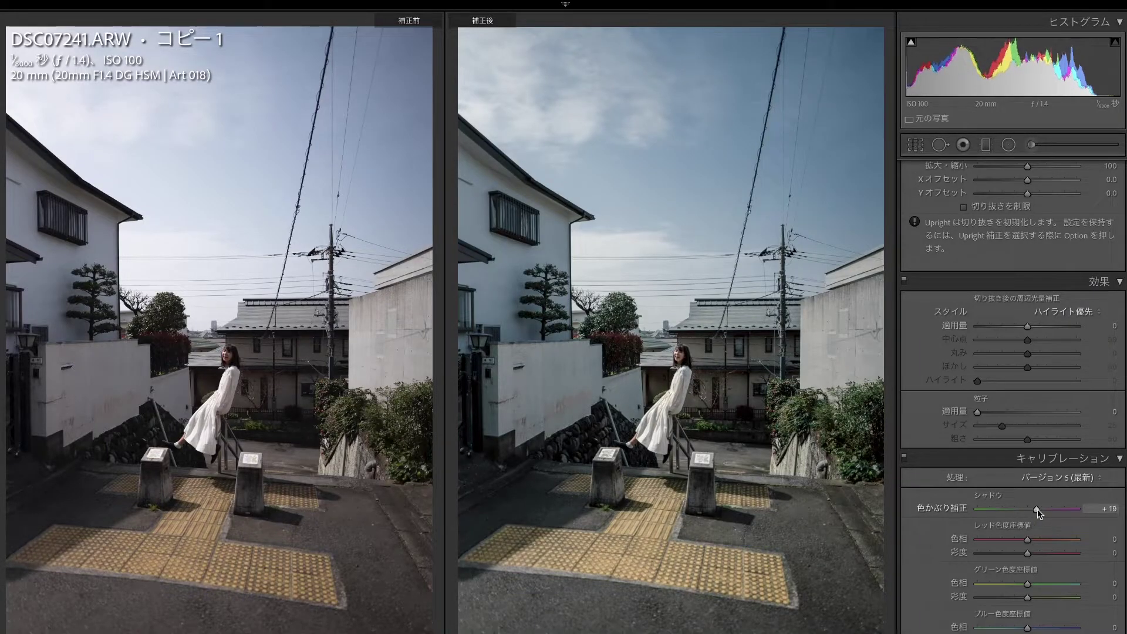
left_click_drag(1028, 509, 1036, 509)
left_click_drag(1037, 510, 1037, 513)
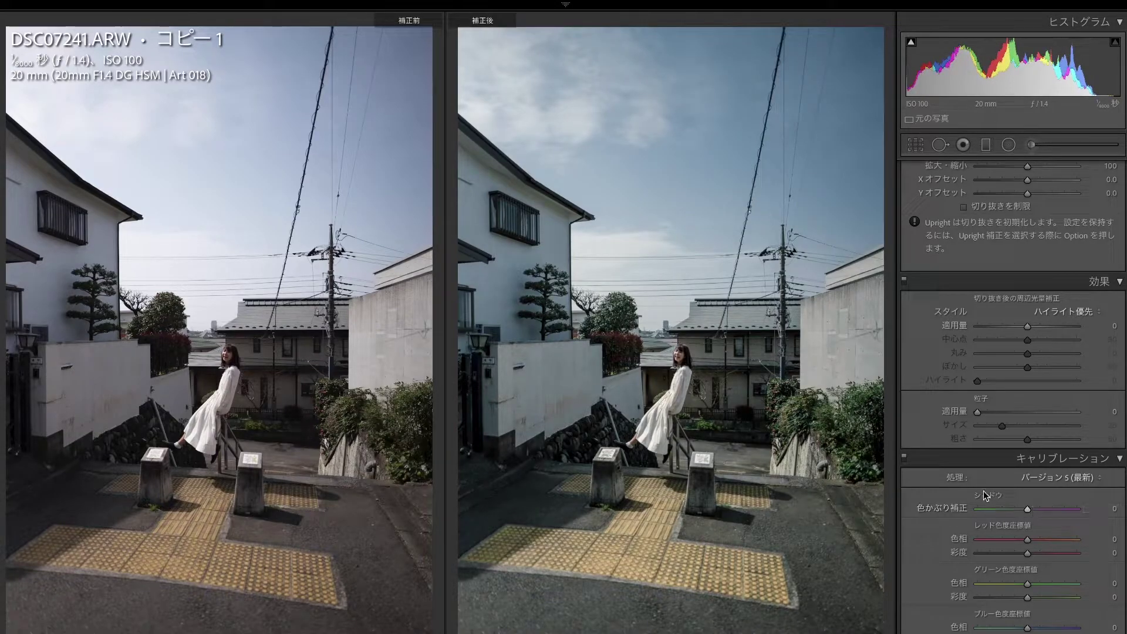
double_click(1033, 510)
mouse_move(1028, 509)
left_mouse_down()
mouse_move(1041, 509)
mouse_move(1055, 544)
left_mouse_up()
double_click(1041, 509)
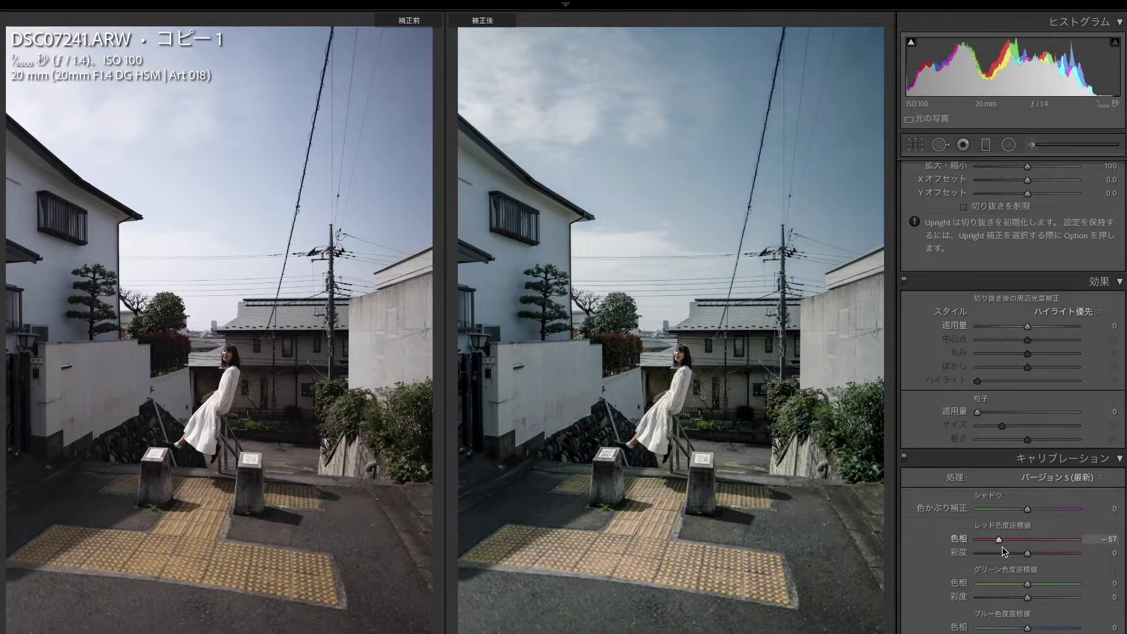
Step: Set Green Primary Hue +40, Blue Primary Hue -11, and nudge Red Primary Hue to +9
double_click(1054, 541)
mouse_move(1027, 583)
left_mouse_down()
mouse_move(1069, 587)
mouse_move(1056, 585)
left_mouse_up()
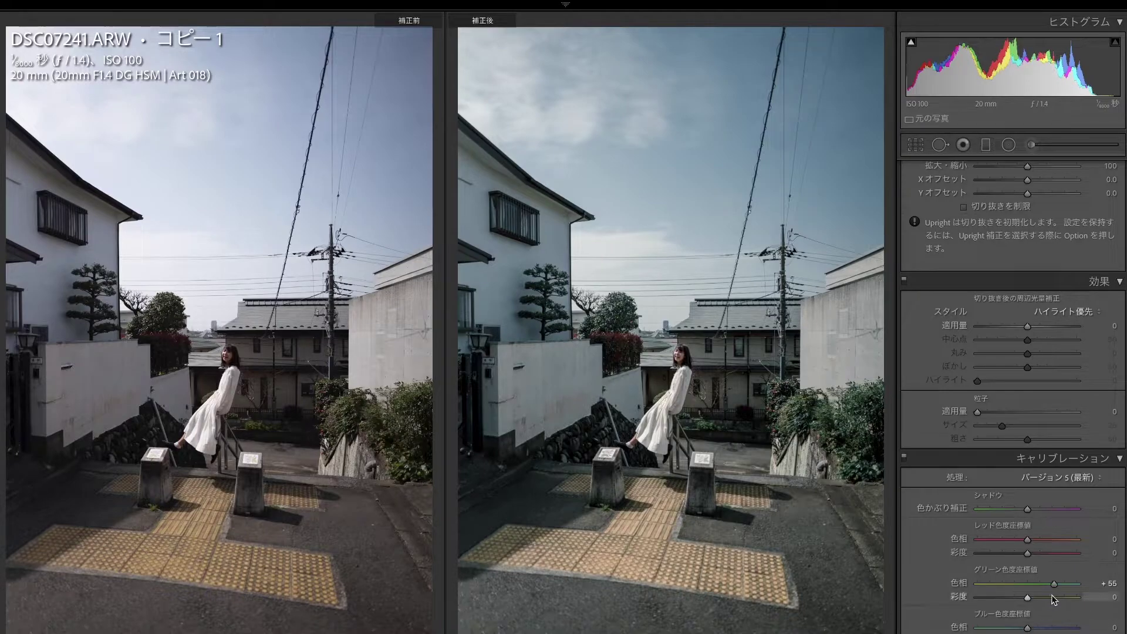
double_click(1055, 584)
left_click_drag(1028, 627, 1034, 630)
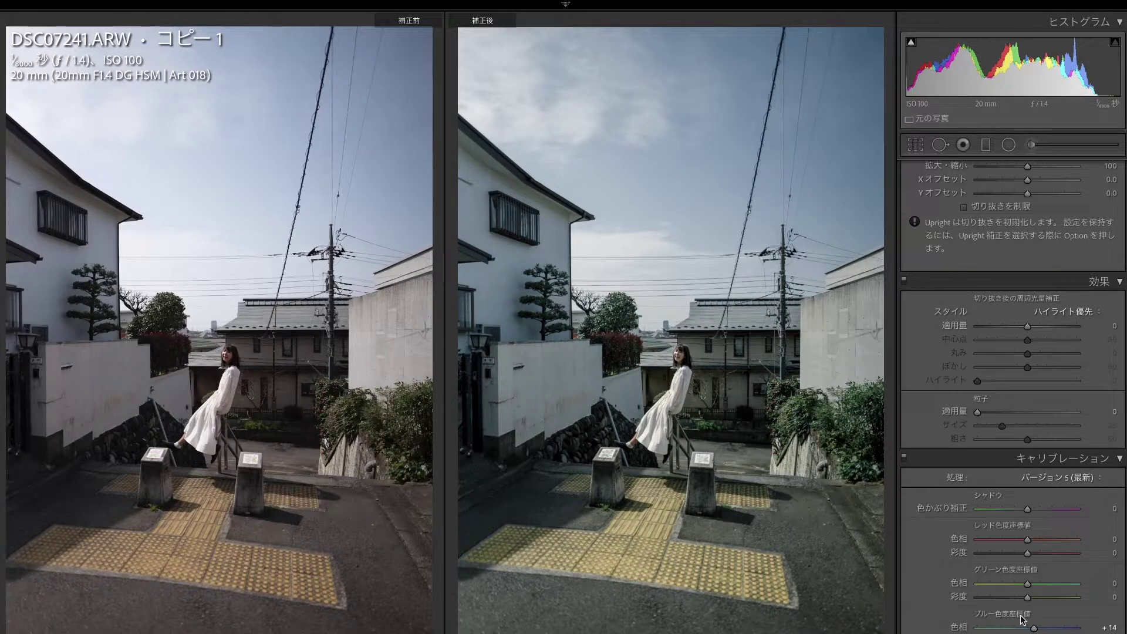
left_click_drag(1034, 627, 1023, 630)
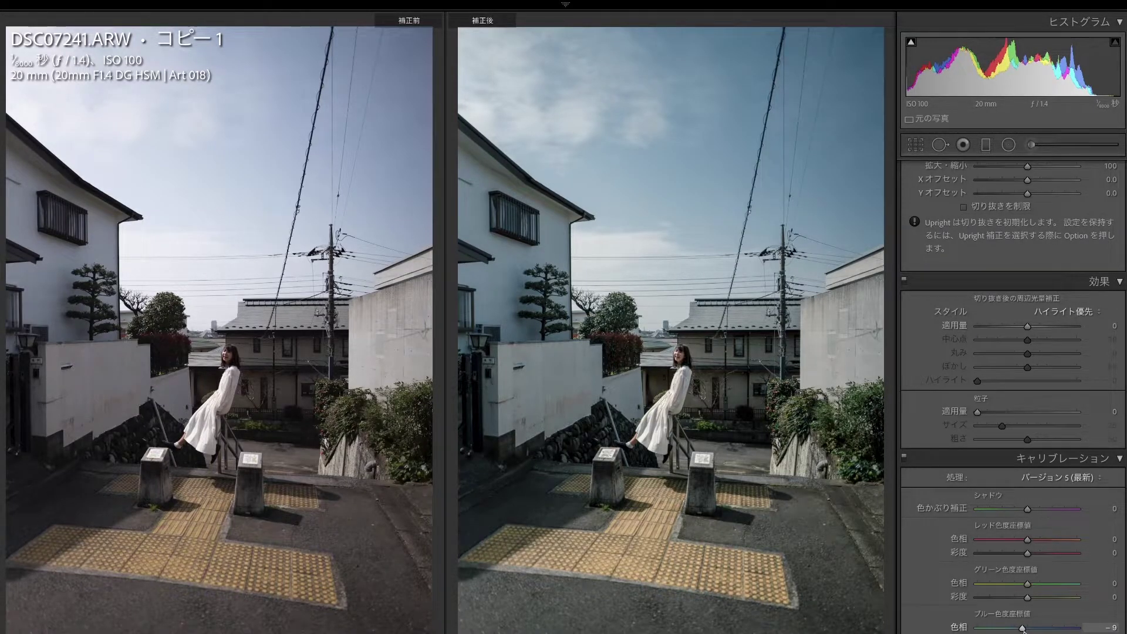
mouse_move(1028, 583)
left_mouse_down()
mouse_move(1078, 584)
mouse_move(1045, 584)
left_mouse_up()
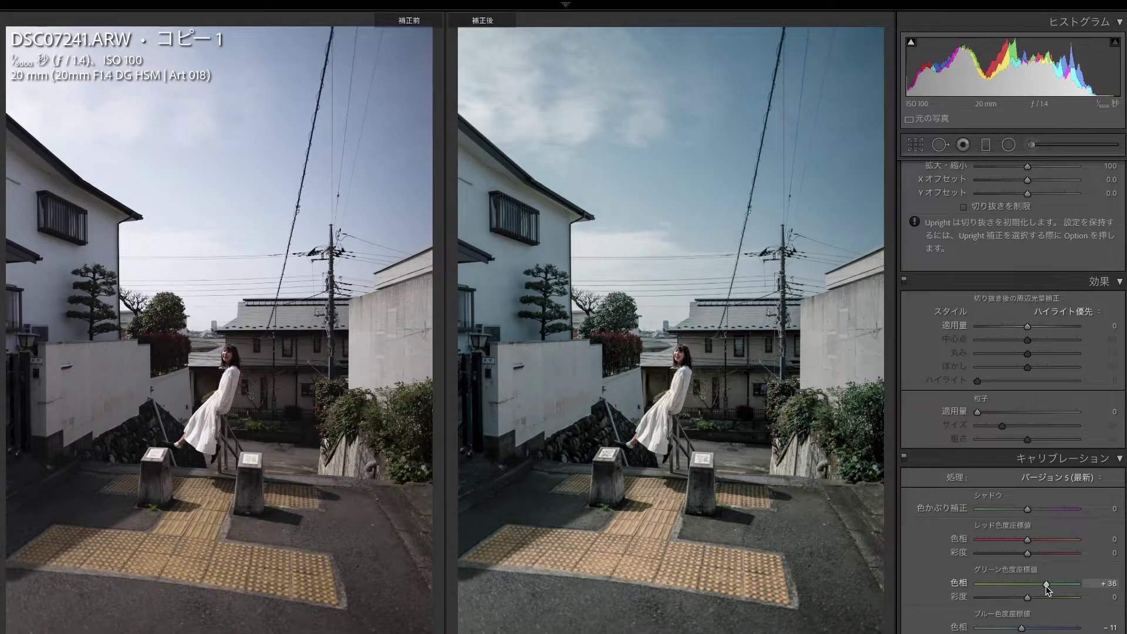
left_click_drag(1027, 539, 1043, 540)
Step: Set Red Primary Hue to about +30 and Red Primary Saturation to -63
key("z")
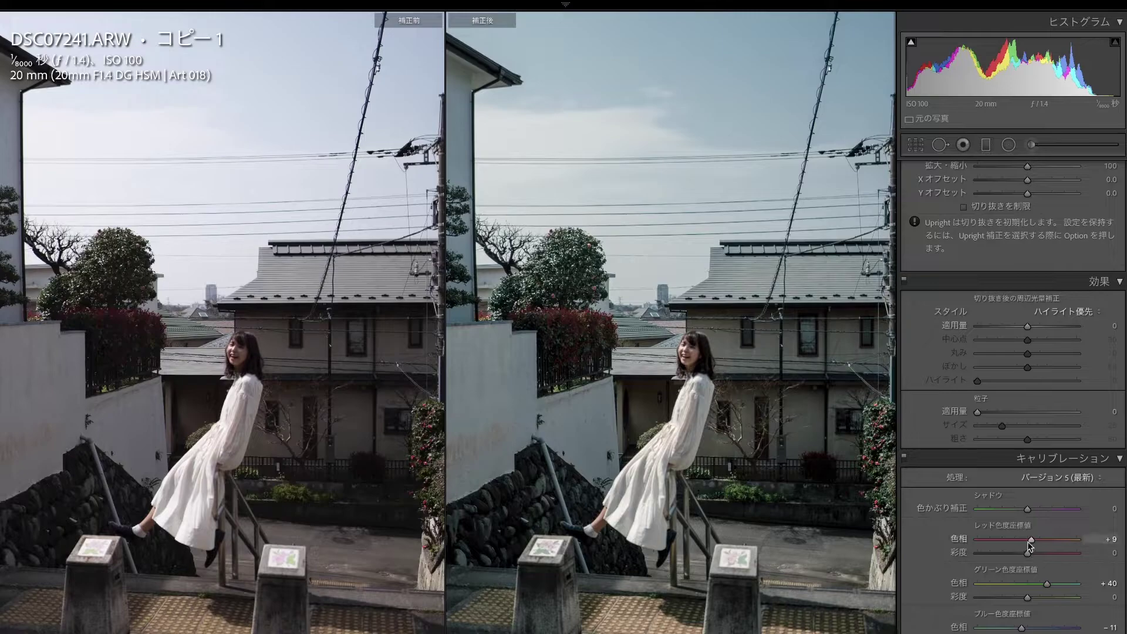
left_click(1043, 539)
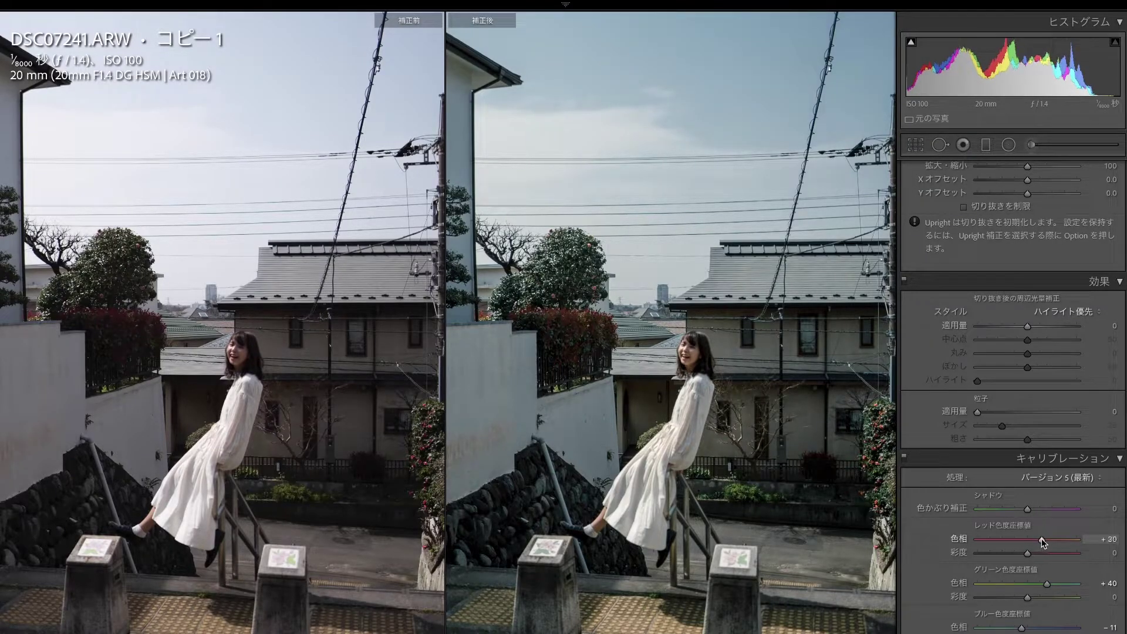
left_click_drag(1042, 539, 1042, 539)
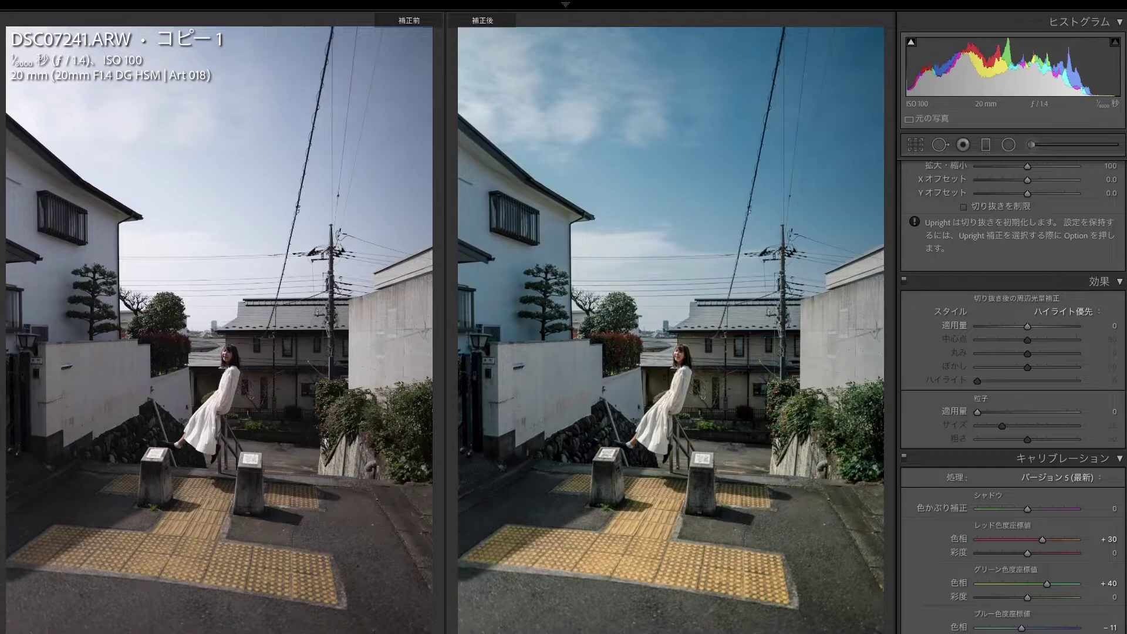
left_click(1065, 598)
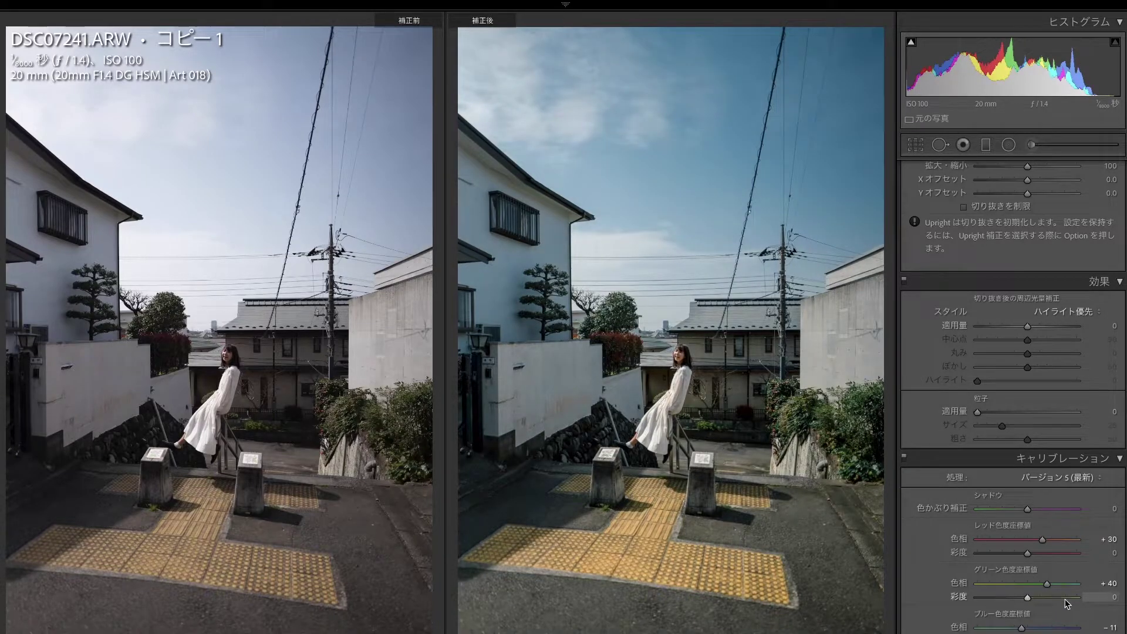
left_click(1061, 554)
double_click(1061, 555)
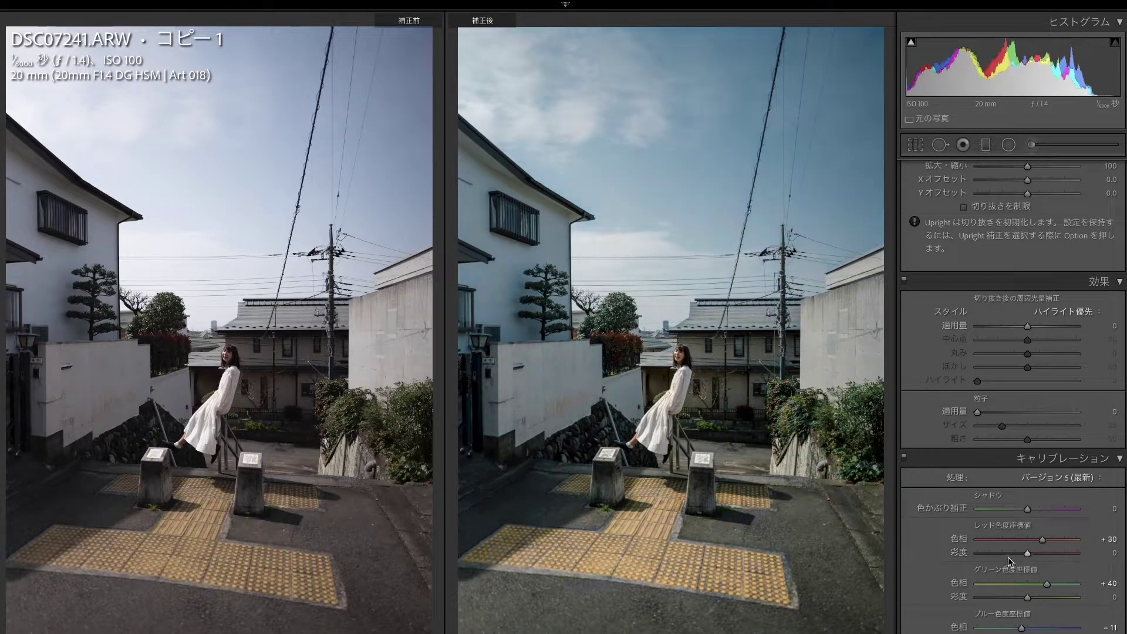
left_click(1009, 557)
double_click(1009, 555)
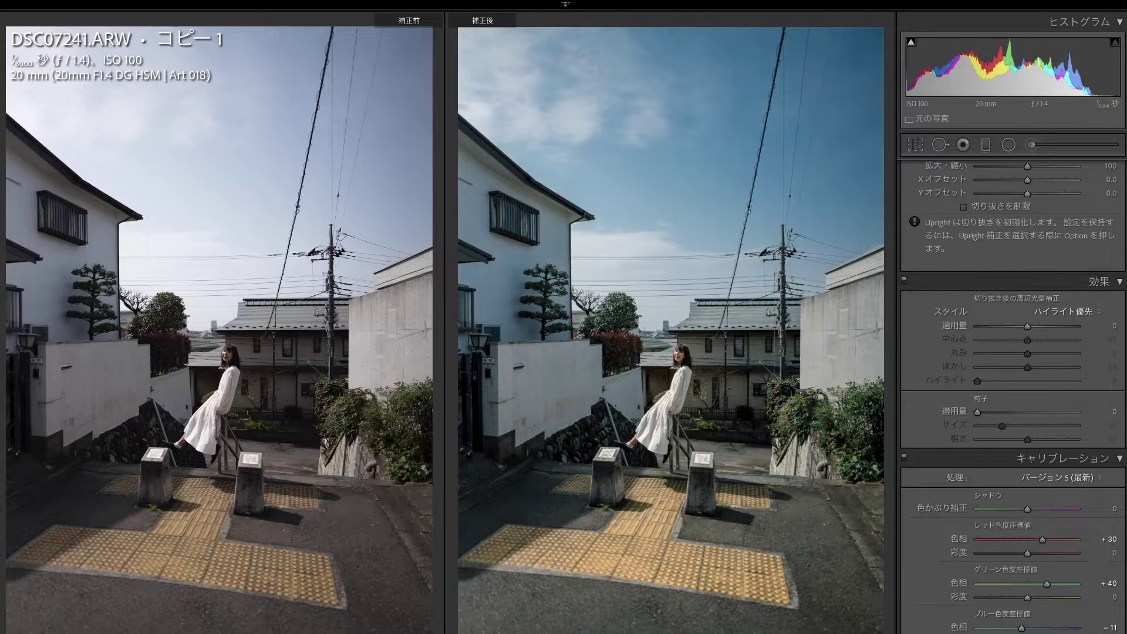
left_click(996, 553)
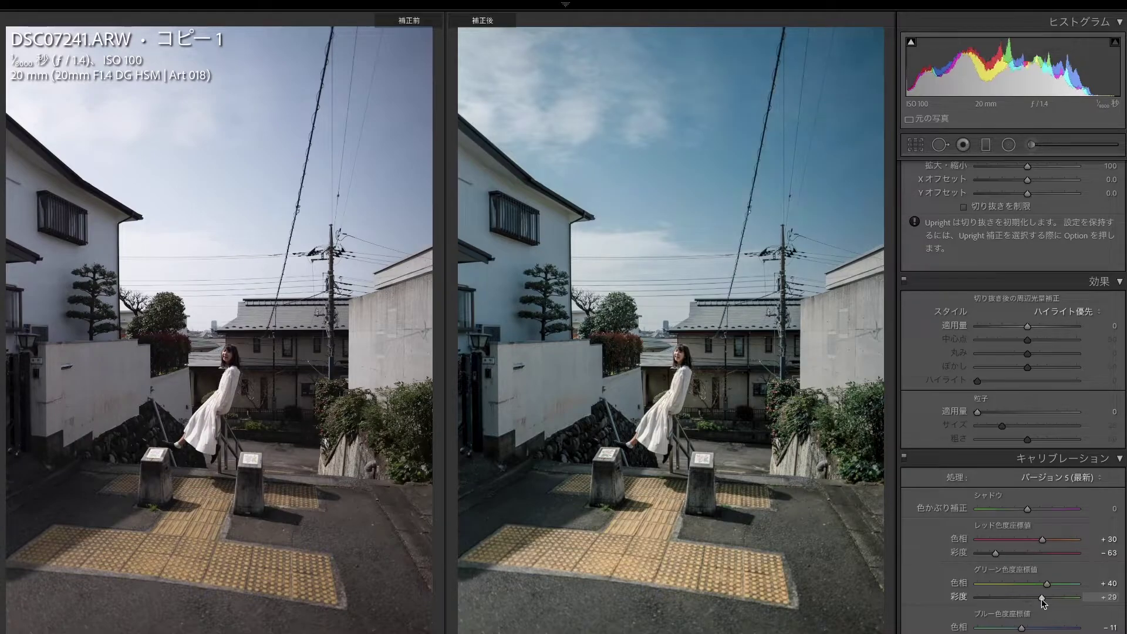
Step: Raise Green Primary Saturation to +46 and scroll up to Color Grading
left_click_drag(1042, 599, 1052, 597)
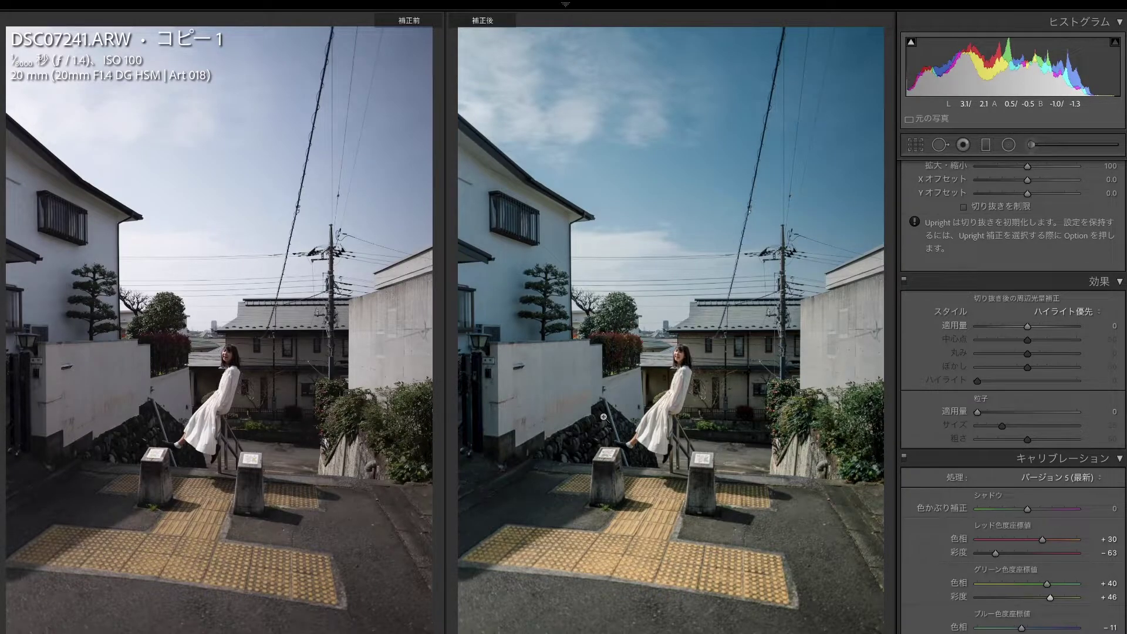
scroll(1124, 350, "up", 10)
scroll(1125, 350, "up", 5)
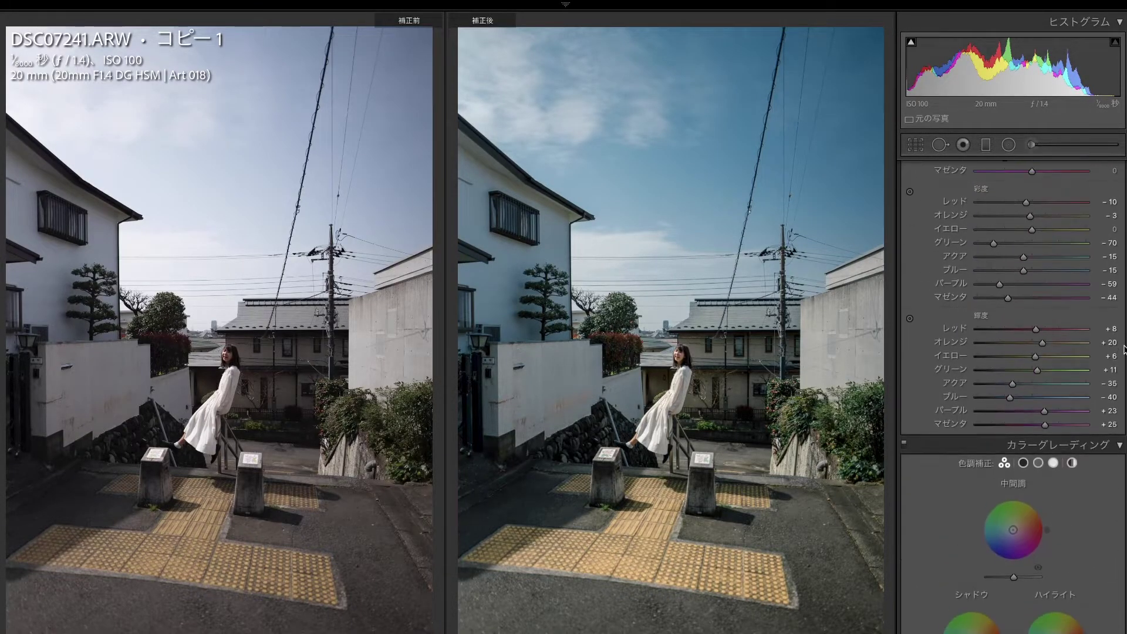
scroll(1124, 350, "down", 5)
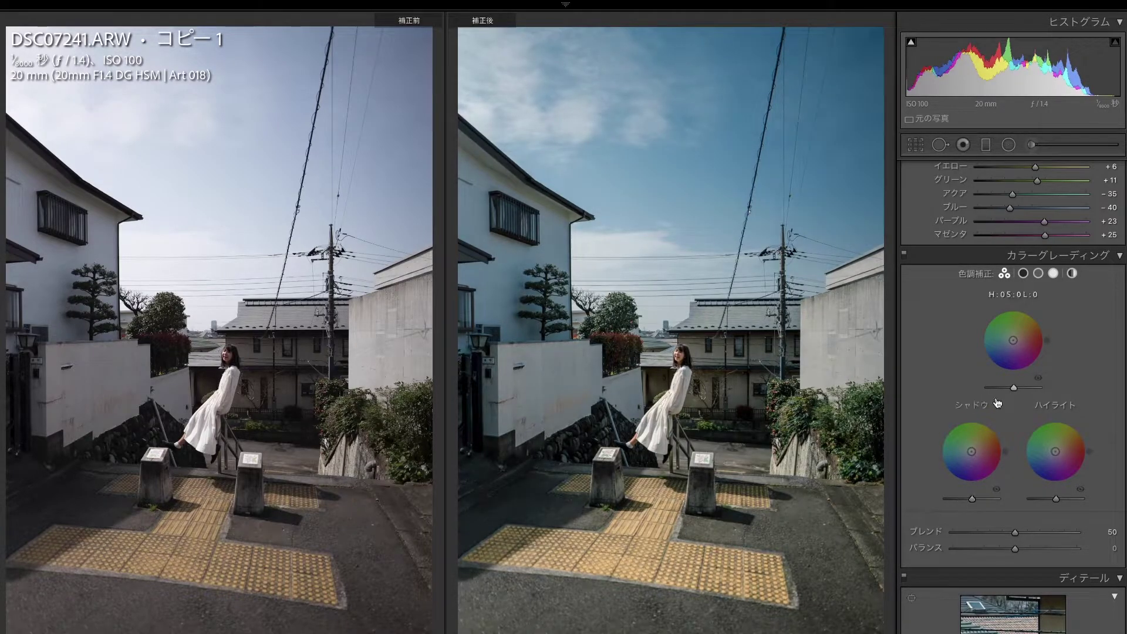
Step: On the Shadows wheel, set a green tint of hue 120 and saturation 10
left_click(1023, 273)
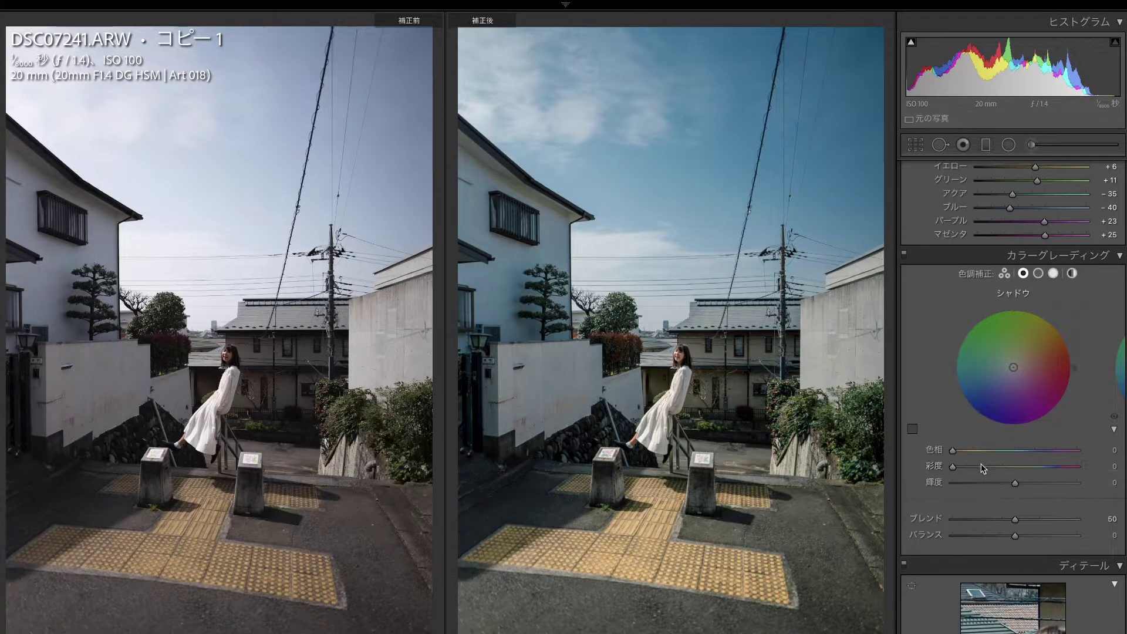
mouse_move(984, 467)
left_mouse_down()
mouse_move(954, 470)
mouse_move(1021, 451)
mouse_move(1006, 460)
left_mouse_up()
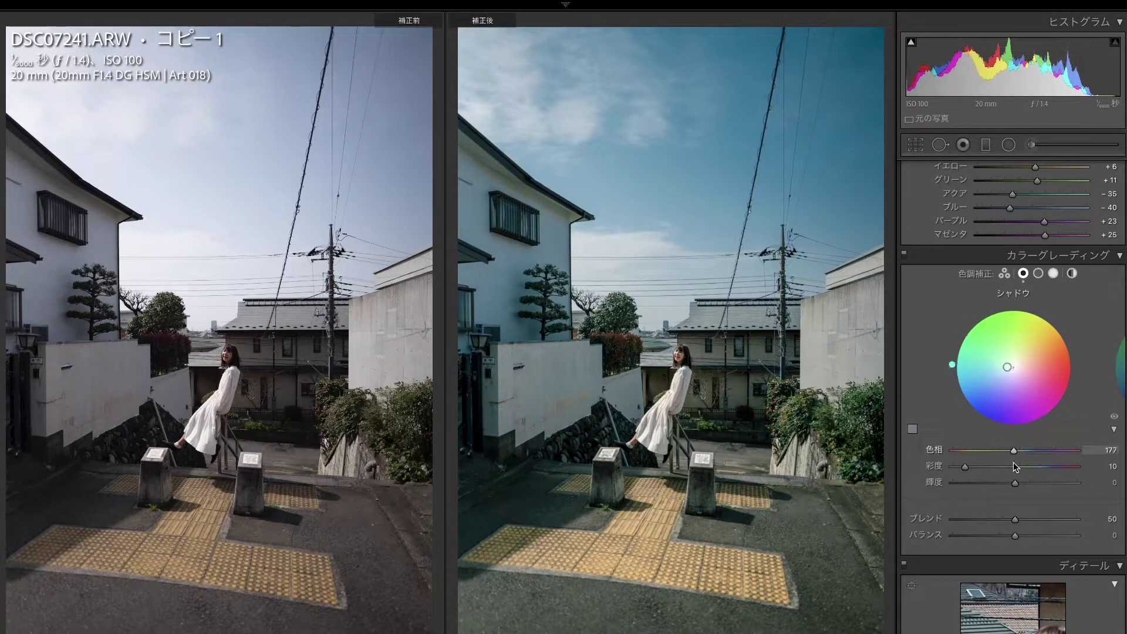
left_click_drag(1005, 466, 995, 463)
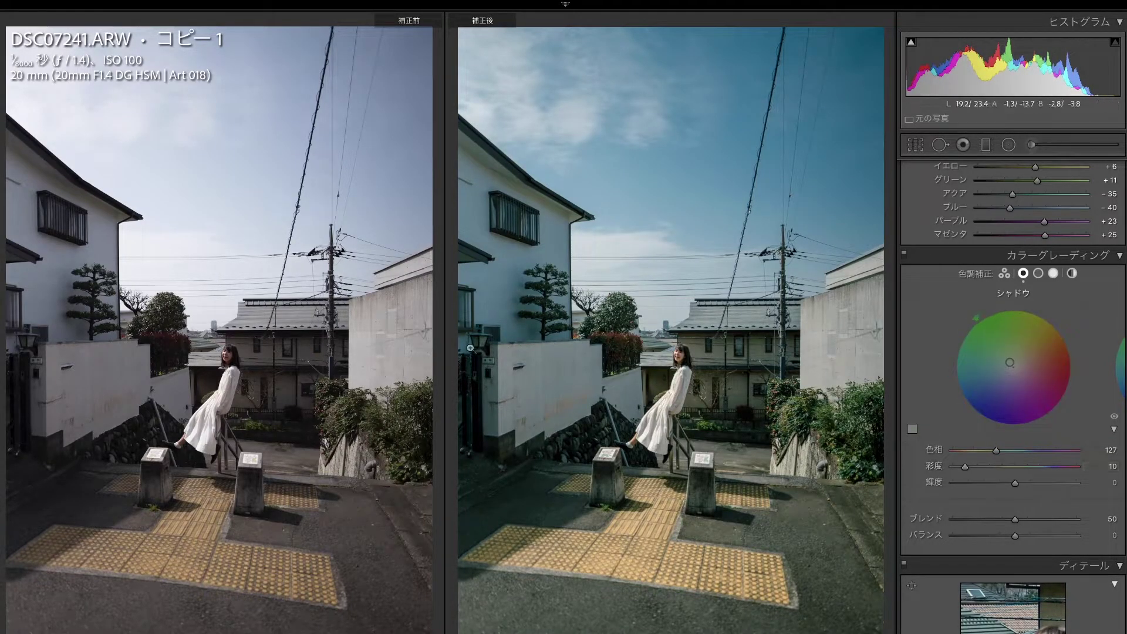
left_click_drag(998, 450, 967, 475)
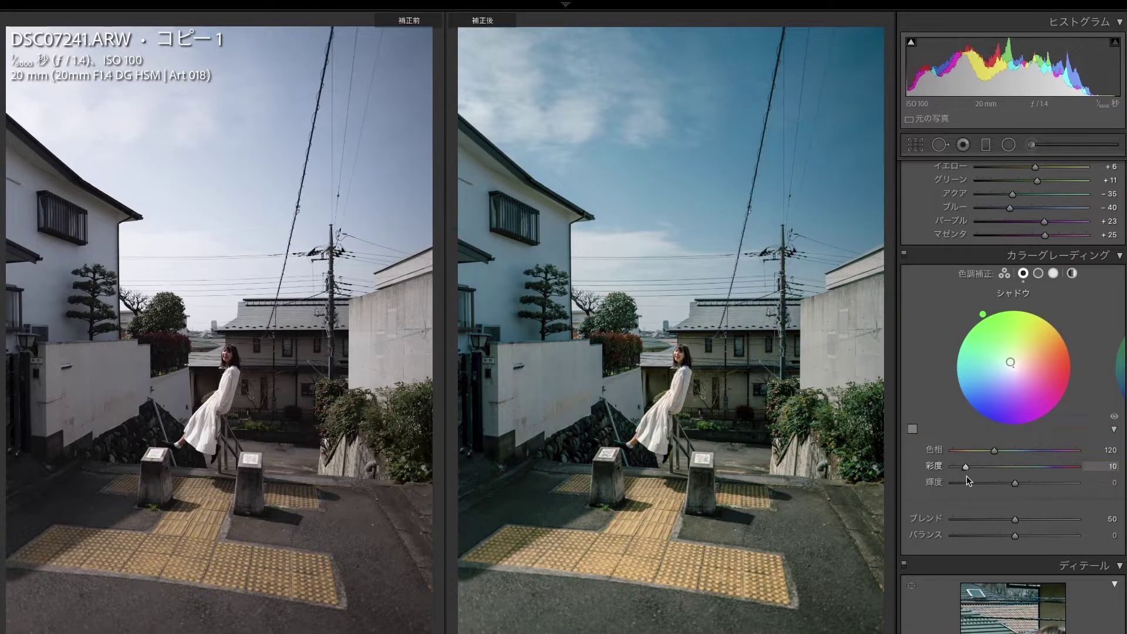
Step: Tint the highlights with hue 80 and saturation 10
left_click(1053, 273)
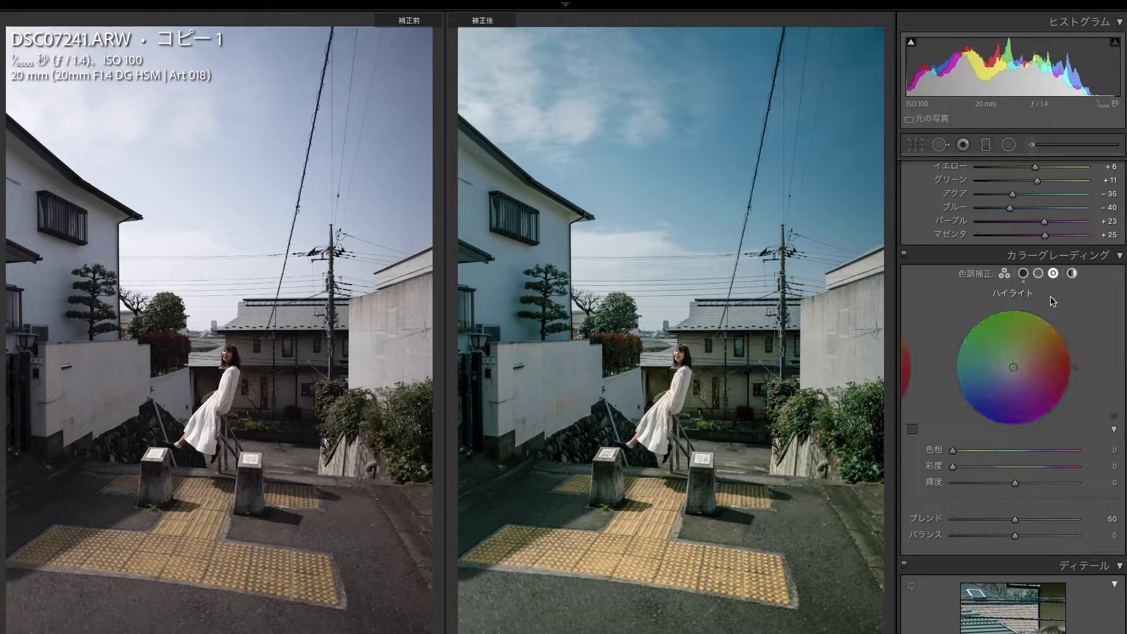
left_click_drag(952, 450, 989, 450)
left_click(965, 467)
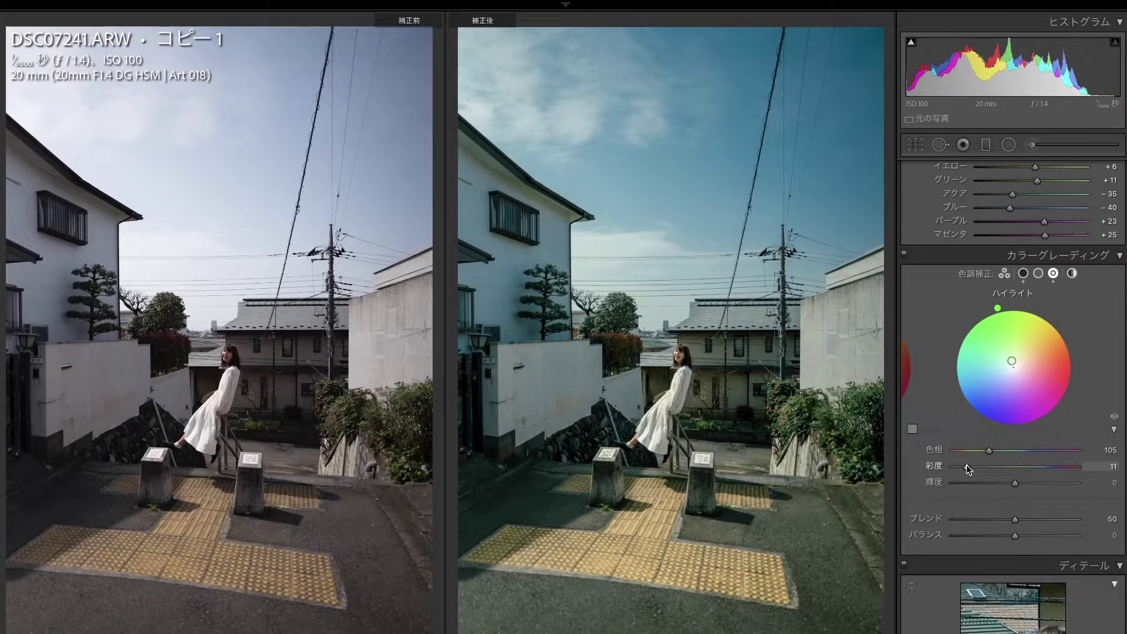
mouse_move(966, 464)
left_mouse_down()
mouse_move(1005, 450)
mouse_move(977, 457)
left_mouse_up()
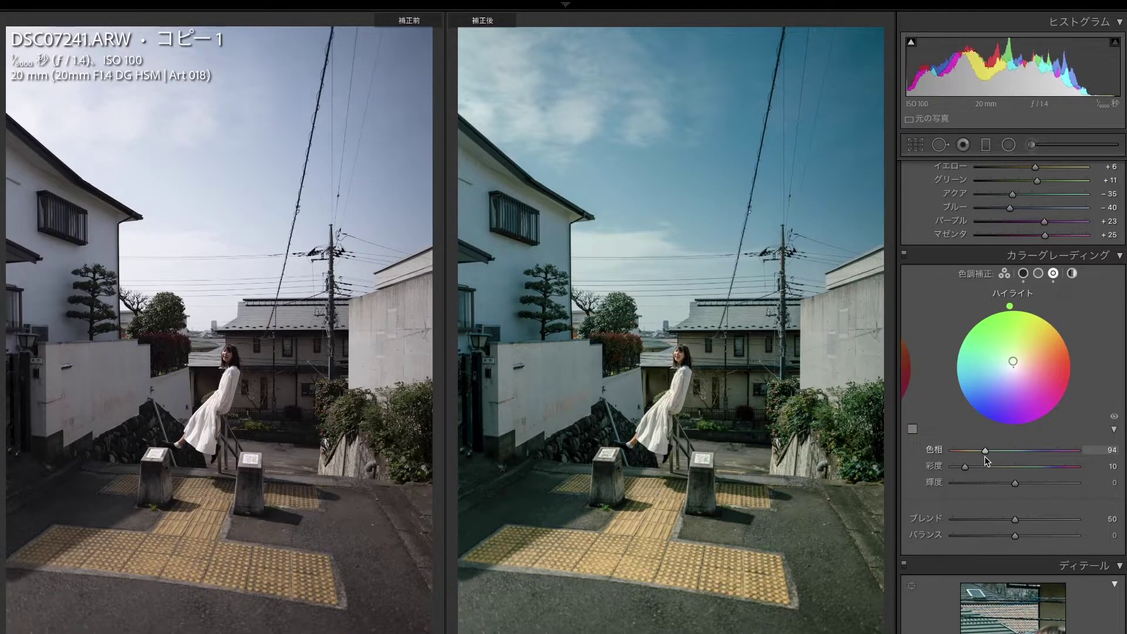
left_click_drag(977, 457, 979, 456)
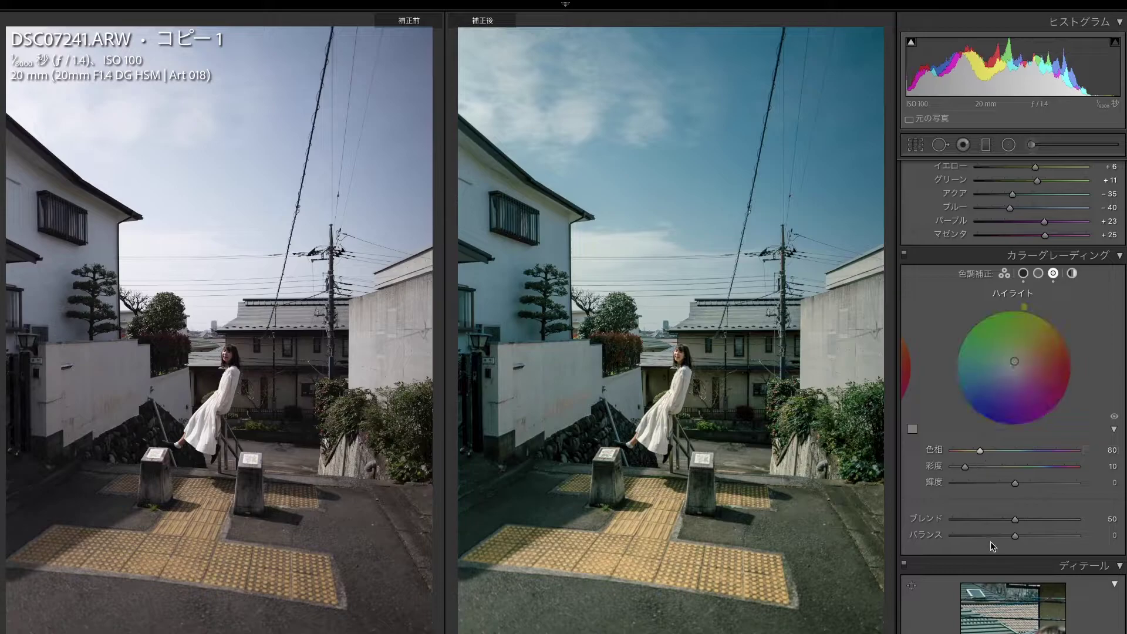
Step: Set Blend to 100 and Balance to +70, and lower shadow saturation to 6
left_click_drag(1015, 519, 1118, 525)
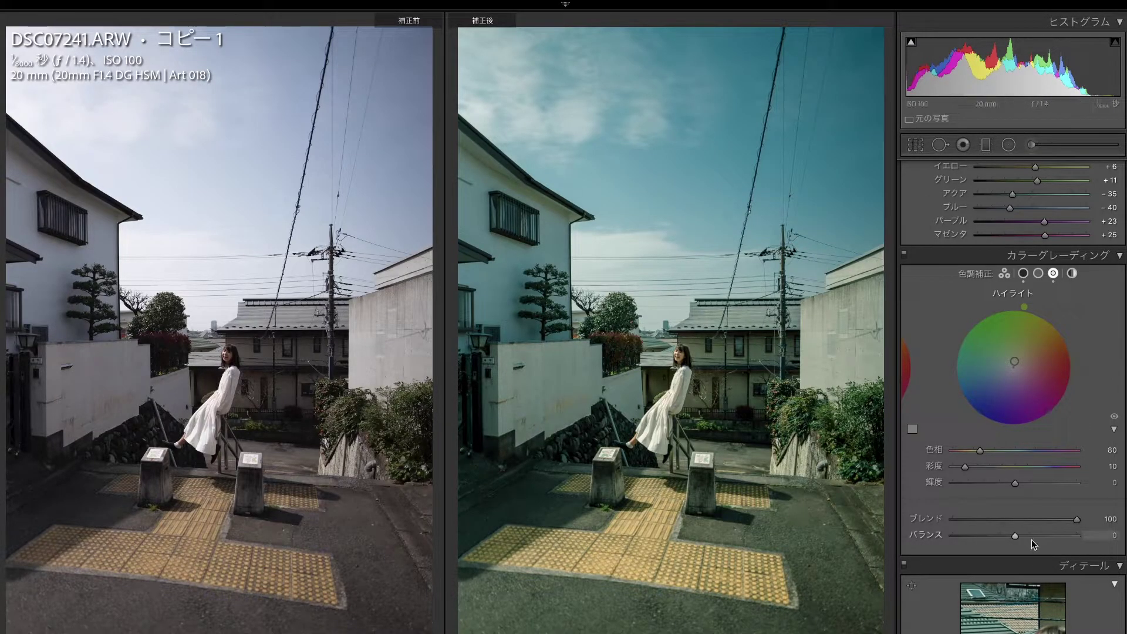
left_click_drag(1014, 536, 1076, 538)
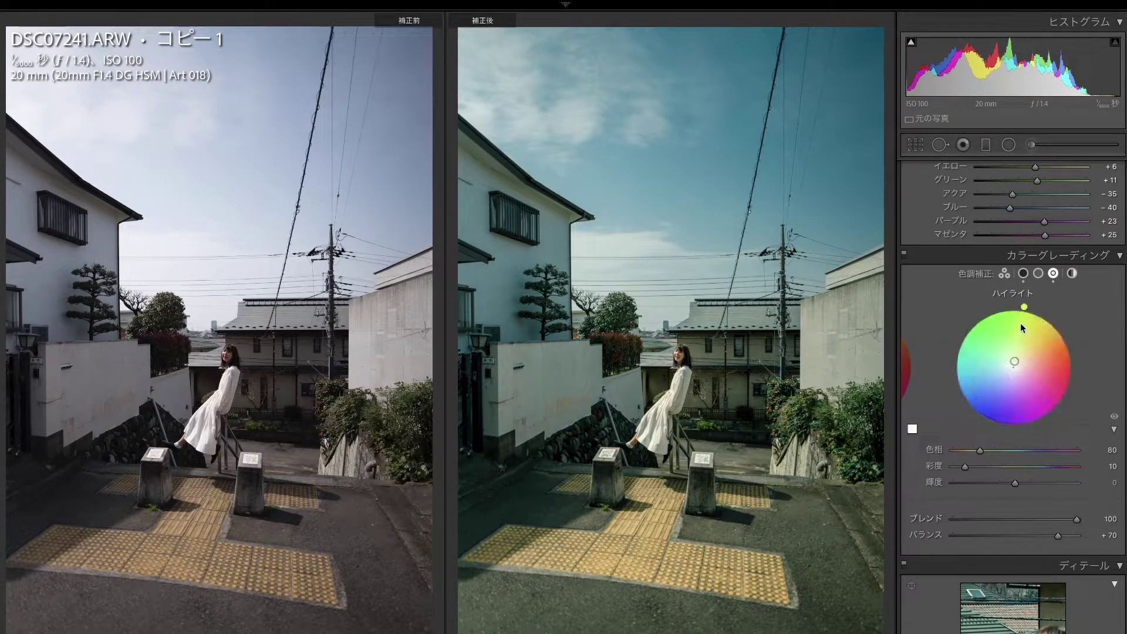
left_click(1023, 273)
left_click_drag(1031, 467, 961, 475)
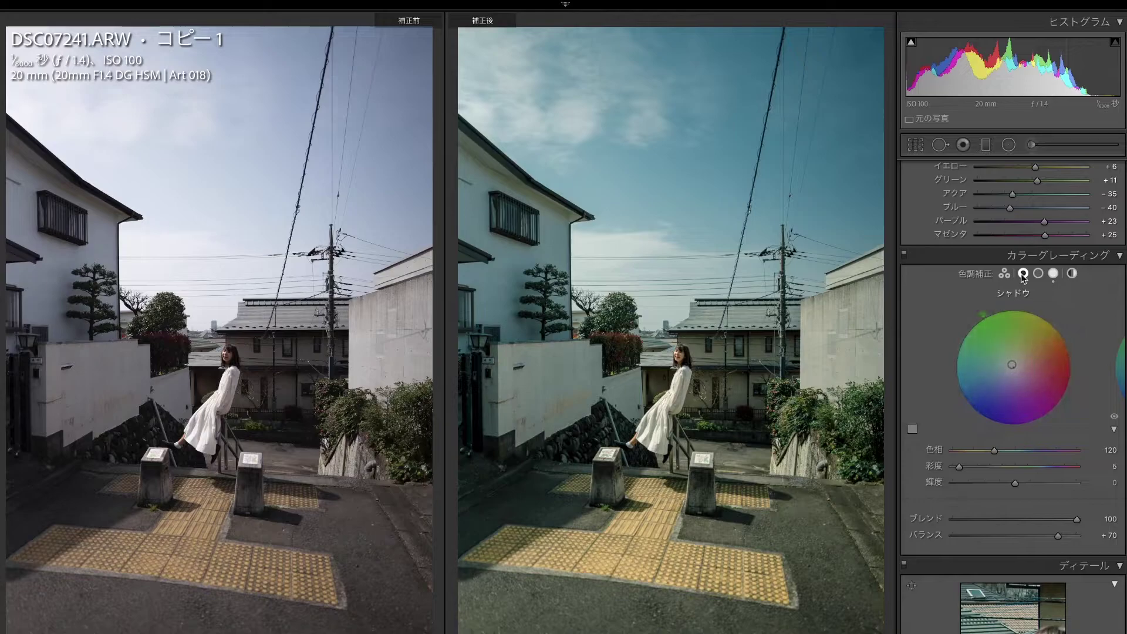
Step: Shift the highlight tint to hue 50 at saturation 5
left_click(1053, 273)
mouse_move(977, 450)
left_mouse_down()
mouse_move(1037, 449)
mouse_move(972, 451)
left_mouse_up()
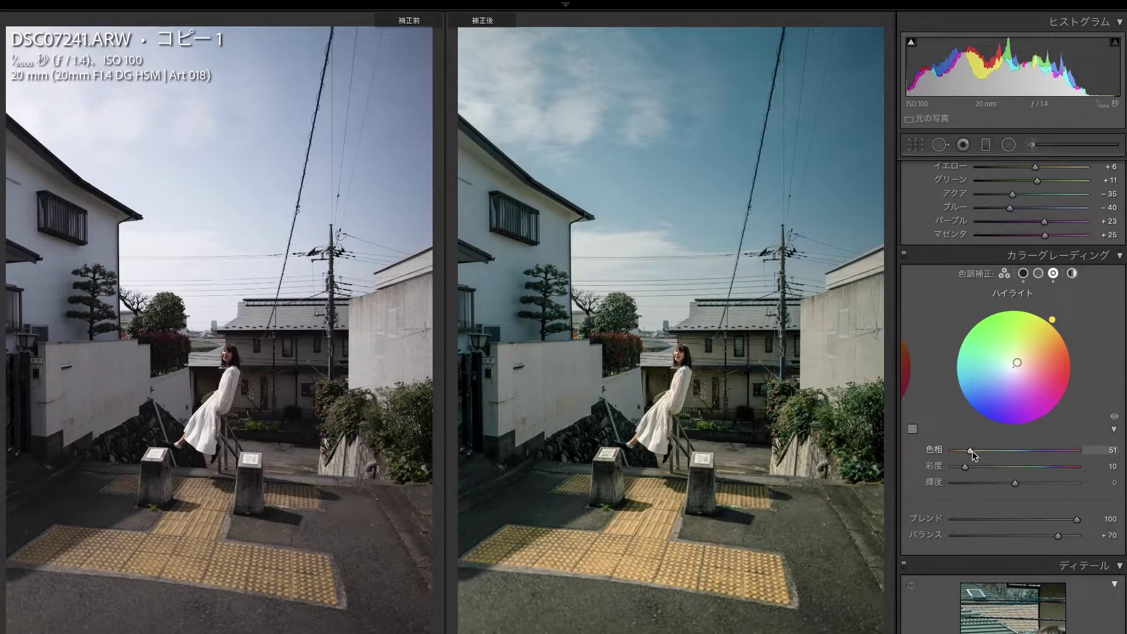
left_click_drag(965, 467, 1054, 466)
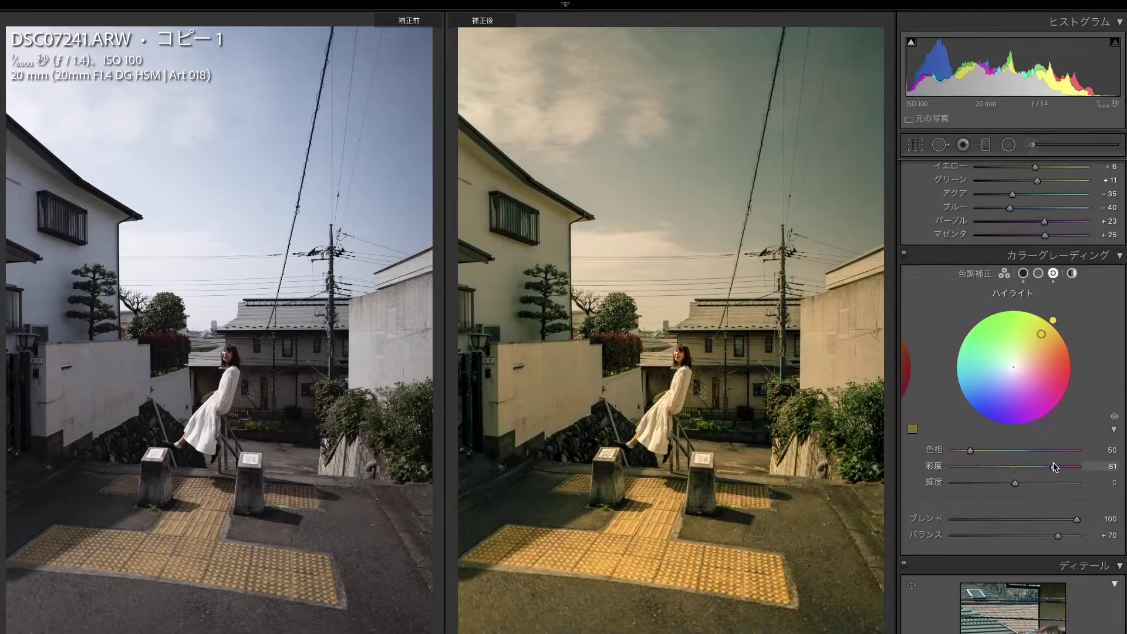
left_click_drag(953, 467, 960, 470)
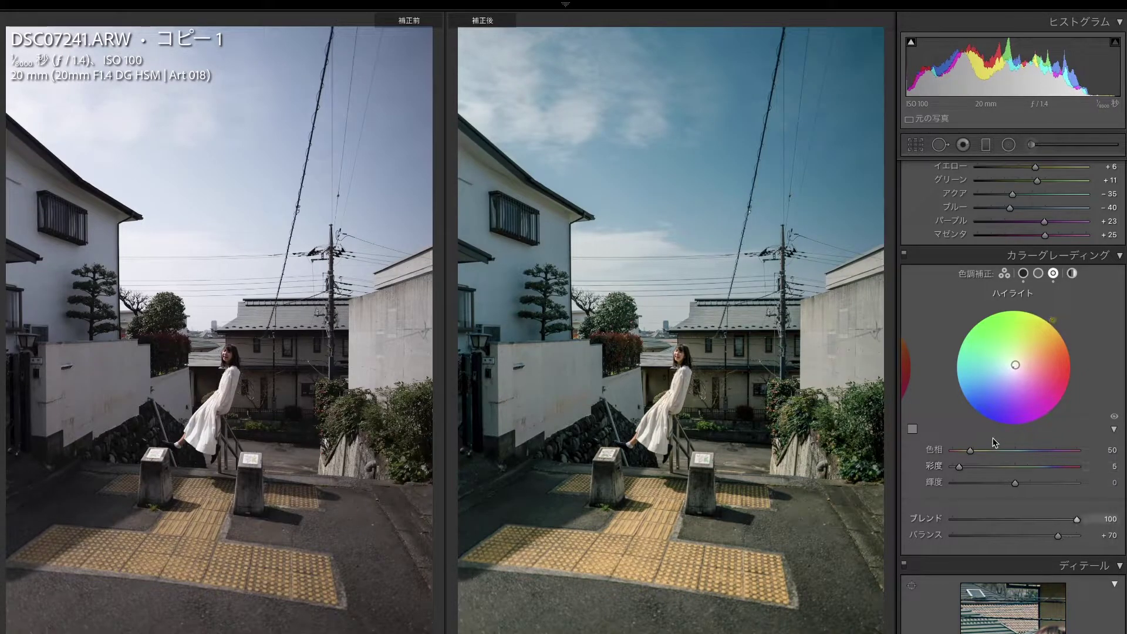
Step: Shift the shadow tint to hue 140 at saturation 8
left_click(1024, 273)
mouse_move(959, 467)
left_mouse_down()
mouse_move(1020, 467)
mouse_move(999, 452)
left_mouse_up()
left_click(959, 467)
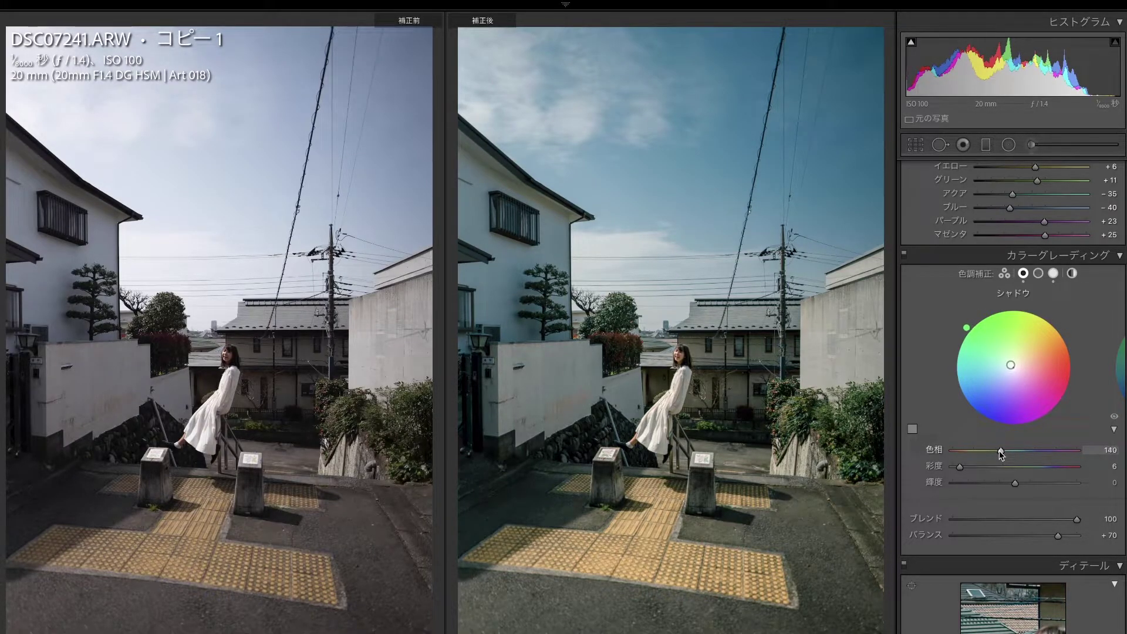
mouse_move(960, 467)
left_mouse_down()
mouse_move(1031, 466)
mouse_move(962, 470)
left_mouse_up()
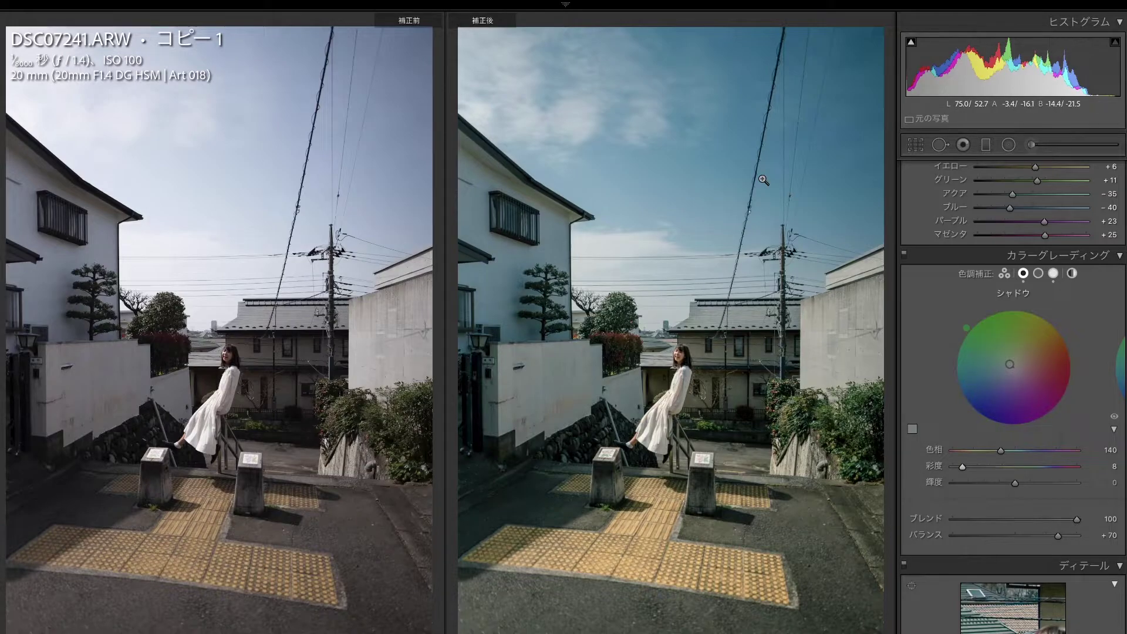
Step: Toggle colour grading off and on to compare, zooming in on the woman and back out
left_click(904, 254)
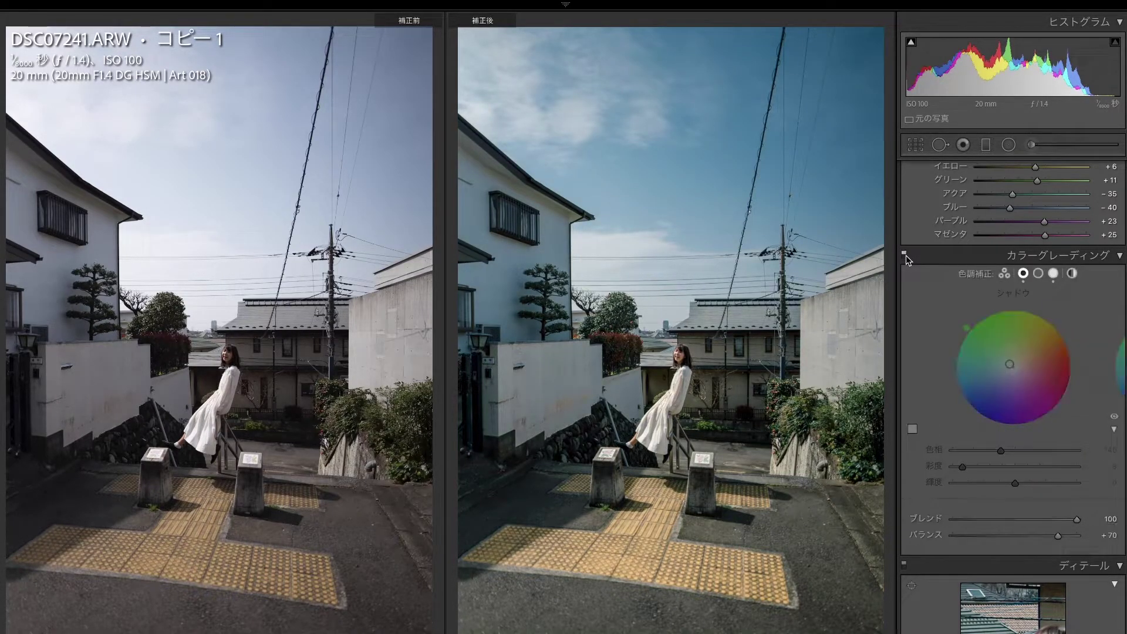
left_click(904, 254)
key("ctrl+equal")
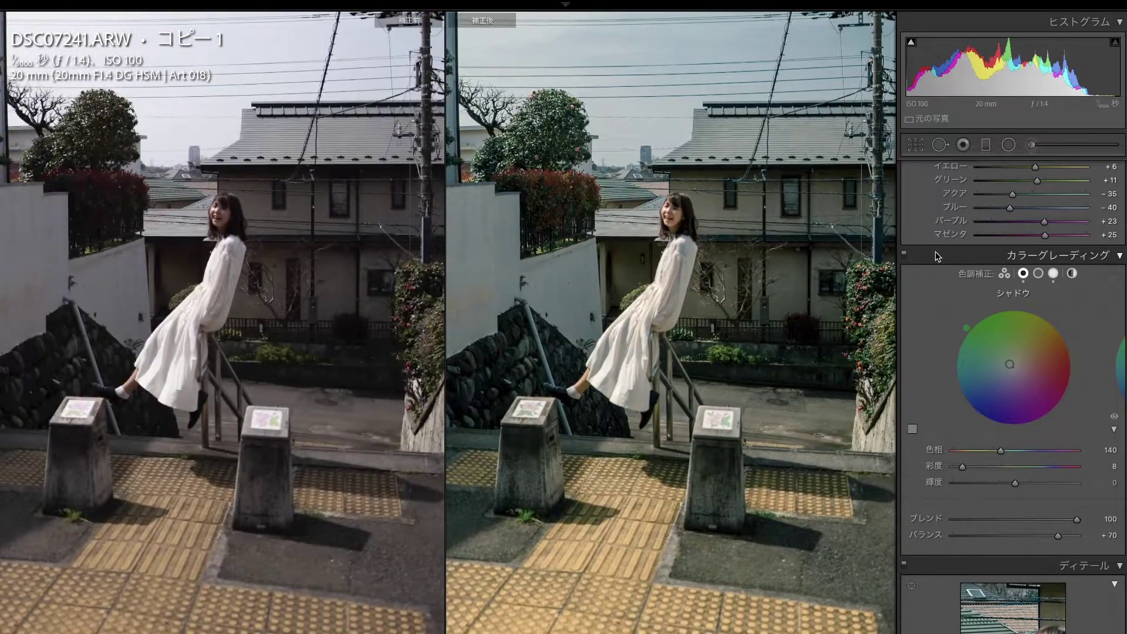
left_click(905, 254)
key("ctrl+minus")
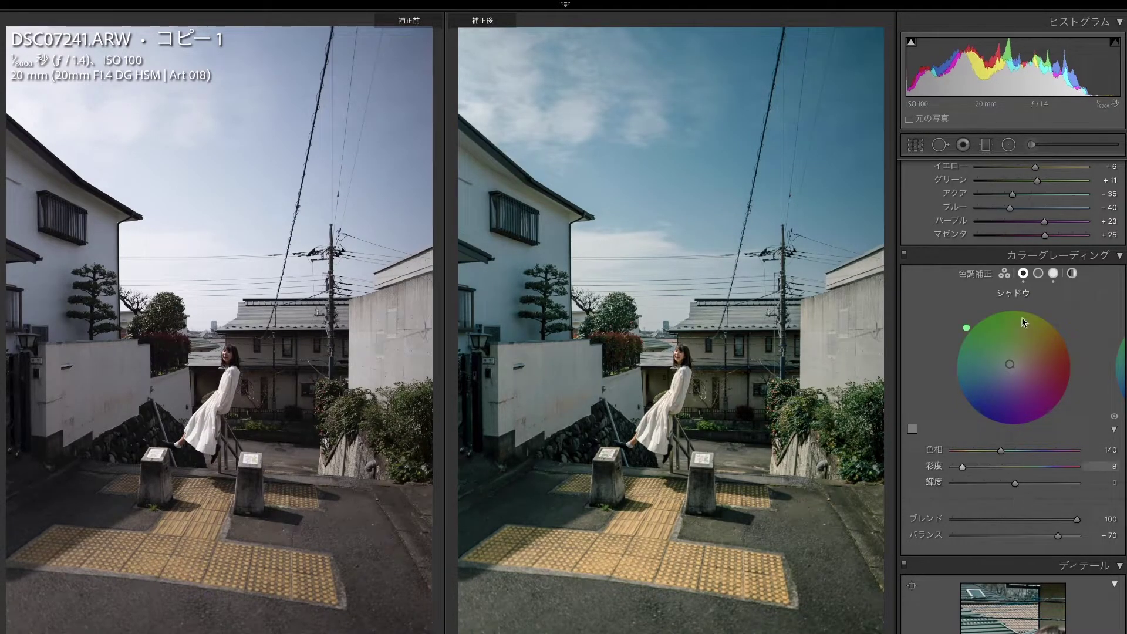
Step: Raise midtone luminance to +47 and darken shadow luminance to -30
left_click(1038, 272)
mouse_move(1015, 483)
left_mouse_down()
mouse_move(996, 483)
mouse_move(1060, 494)
left_mouse_up()
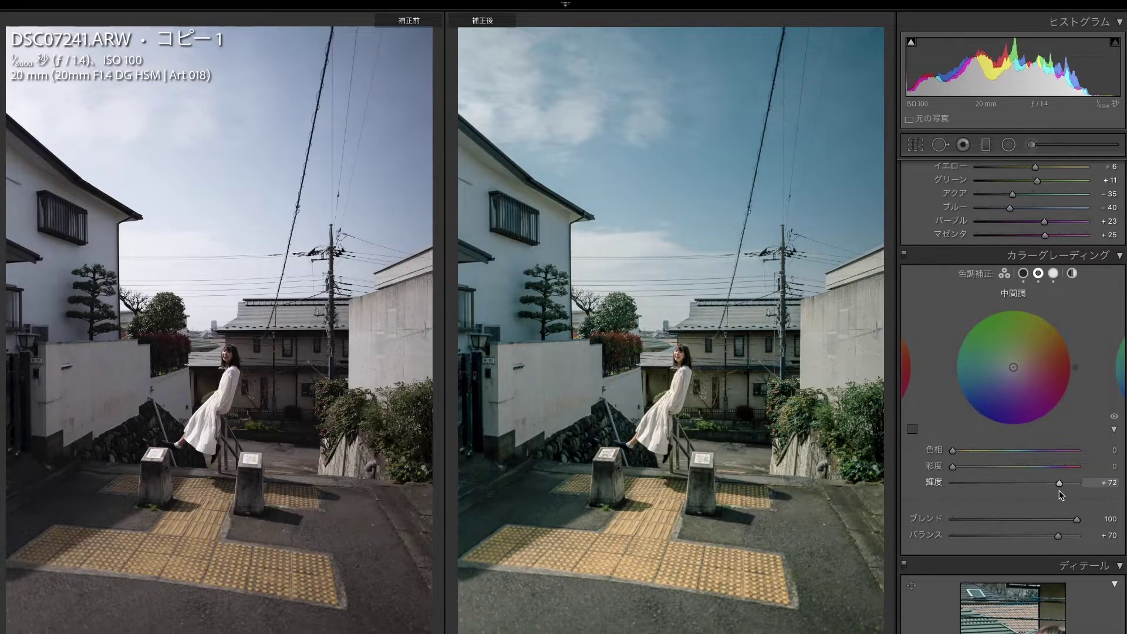
left_click_drag(1059, 491, 1043, 493)
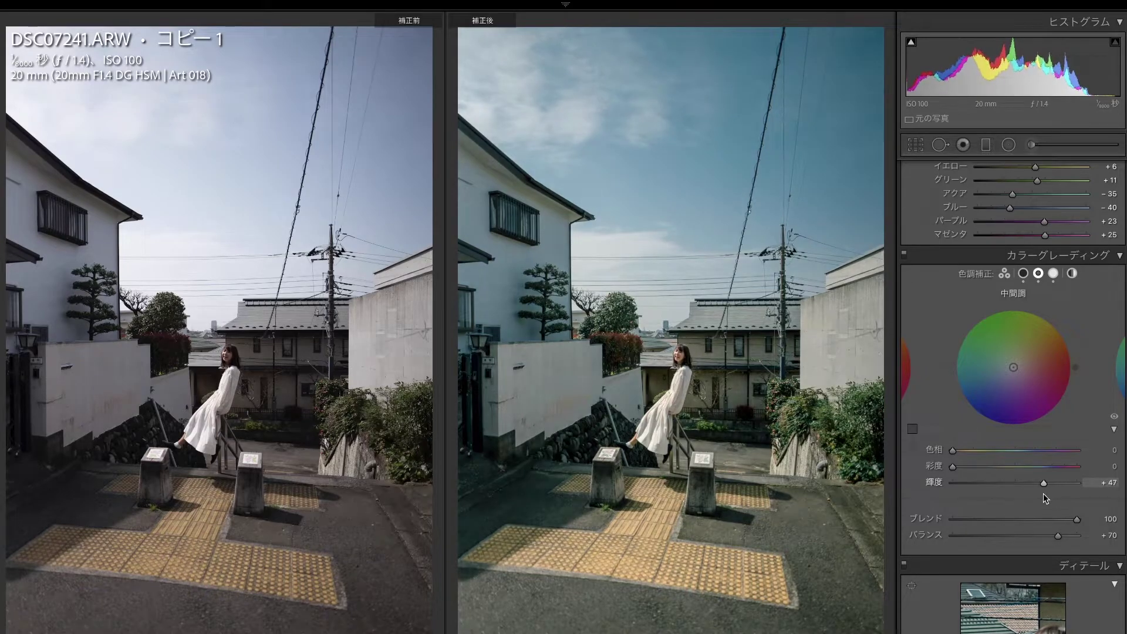
left_click(1023, 273)
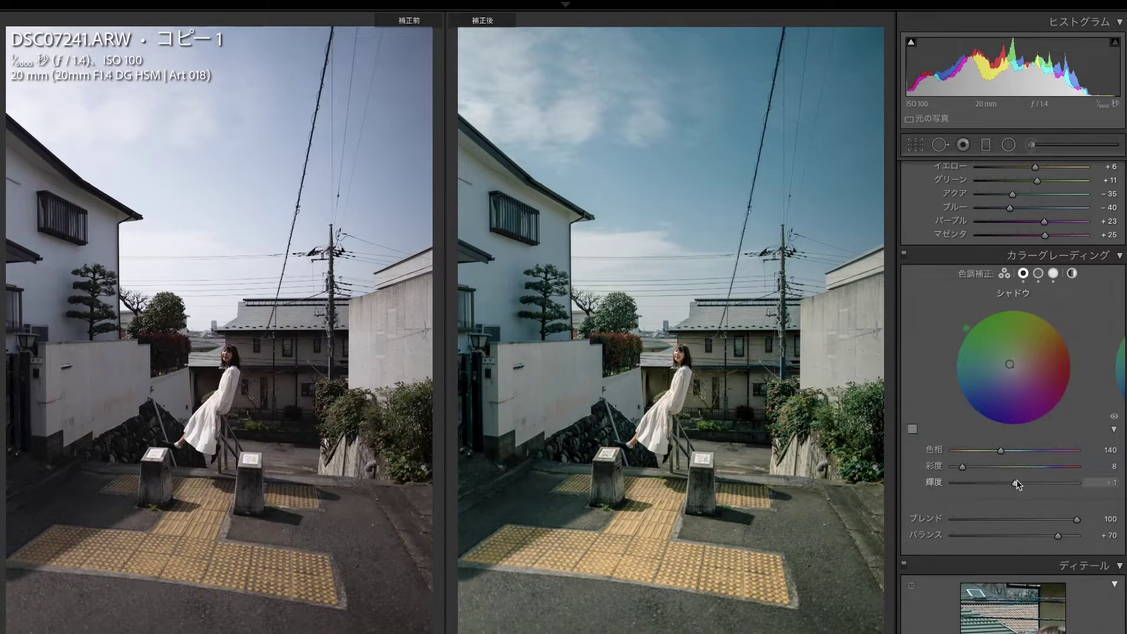
mouse_move(996, 486)
left_mouse_down()
mouse_move(1000, 495)
mouse_move(946, 500)
mouse_move(1004, 487)
mouse_move(1014, 500)
mouse_move(993, 503)
left_mouse_up()
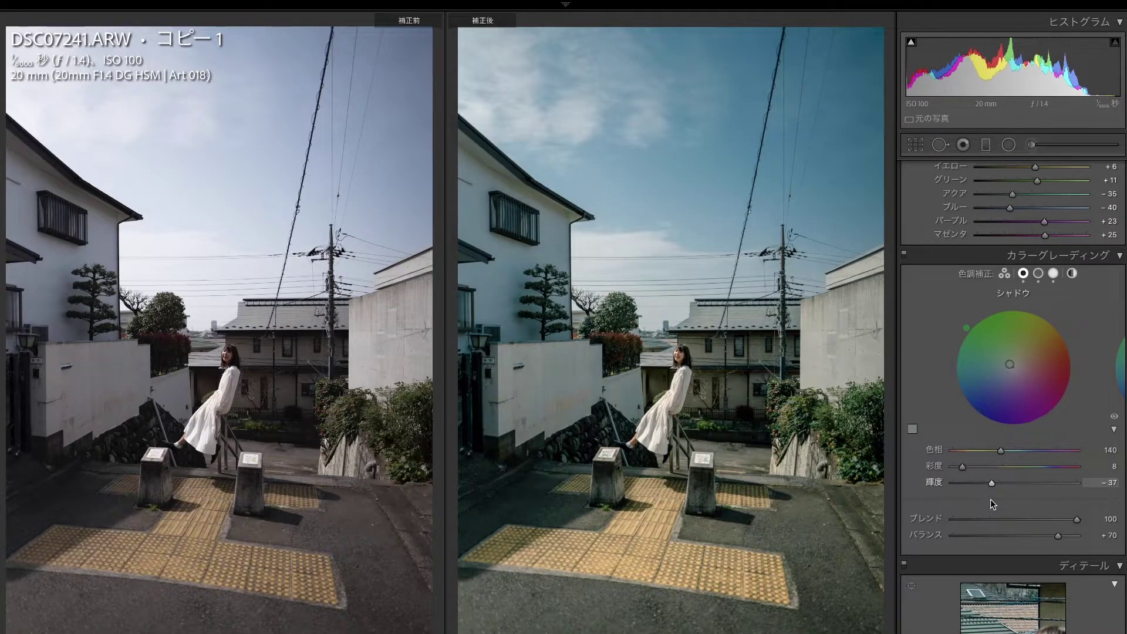
Step: Set highlight luminance to +10, keeping global luminance at 0, and toggle grading off to compare
left_click(1053, 274)
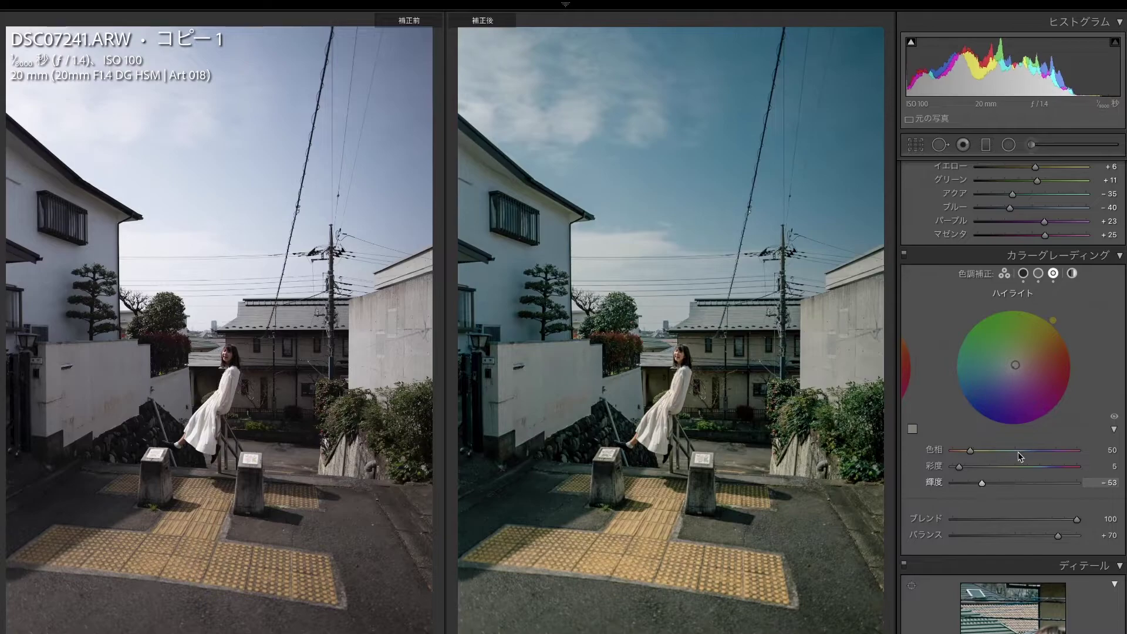
left_click(1072, 274)
left_click_drag(1015, 482, 1030, 484)
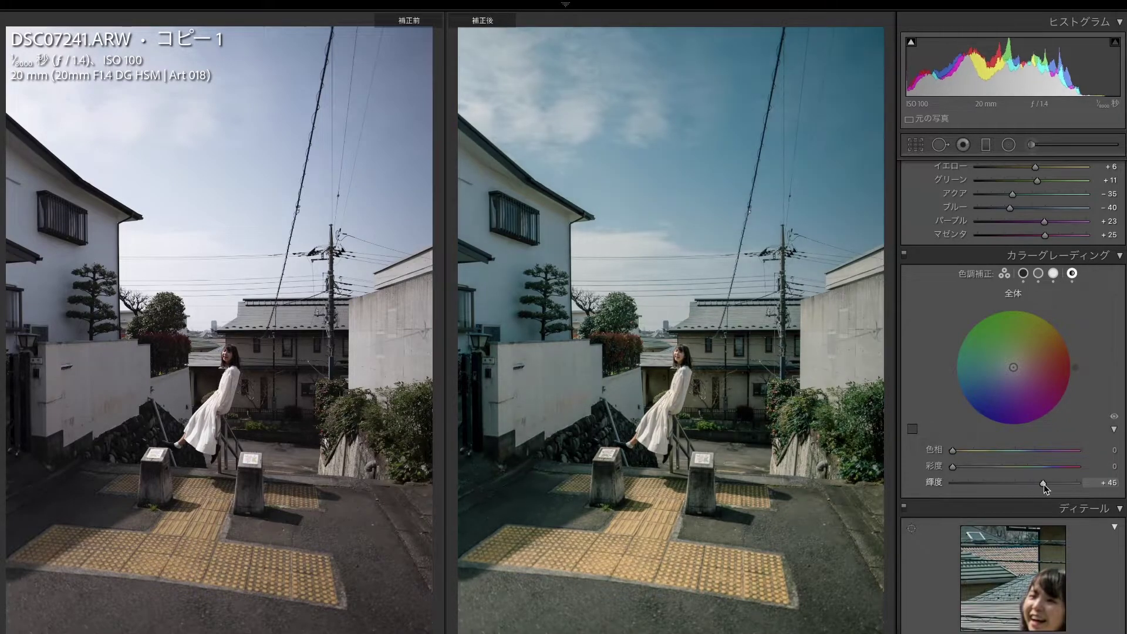
double_click(1031, 478)
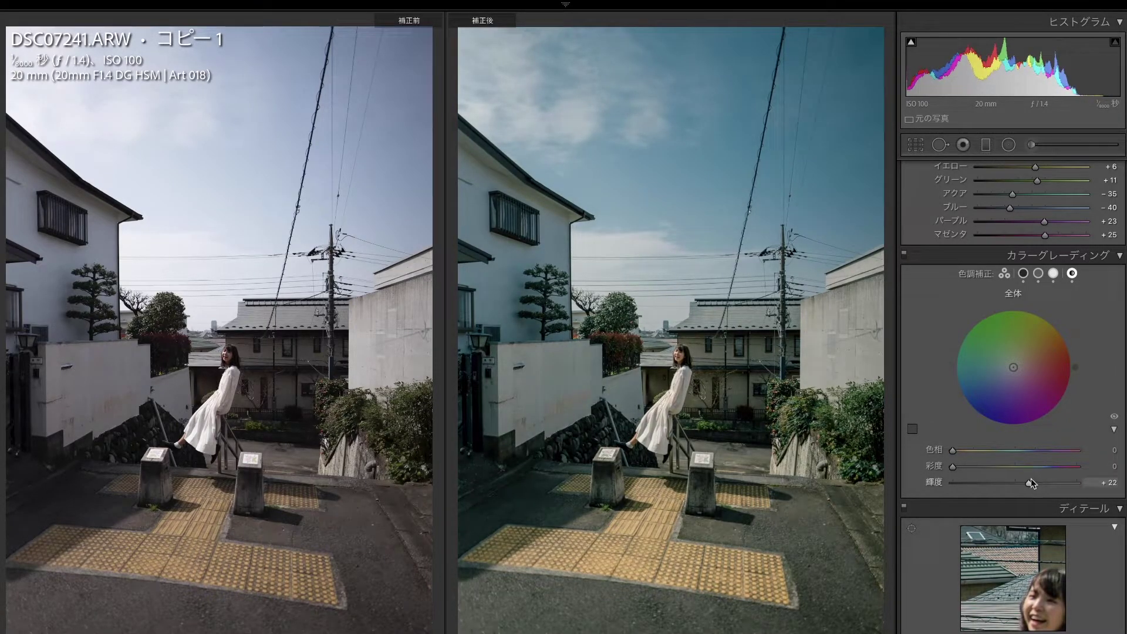
left_click(1053, 274)
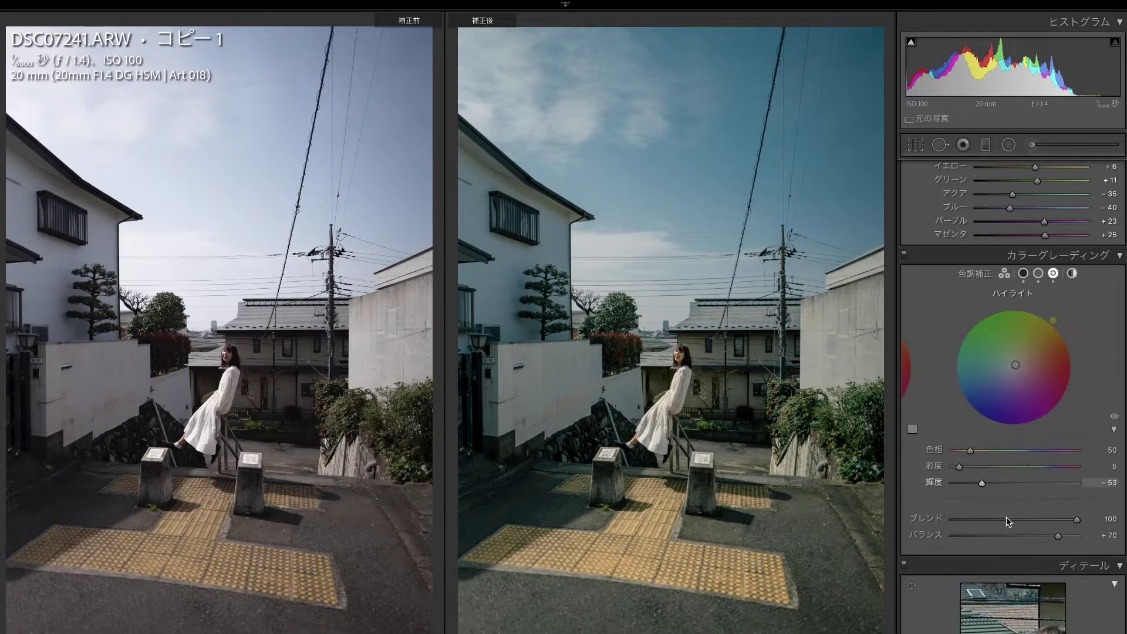
left_click_drag(1015, 483, 1025, 485)
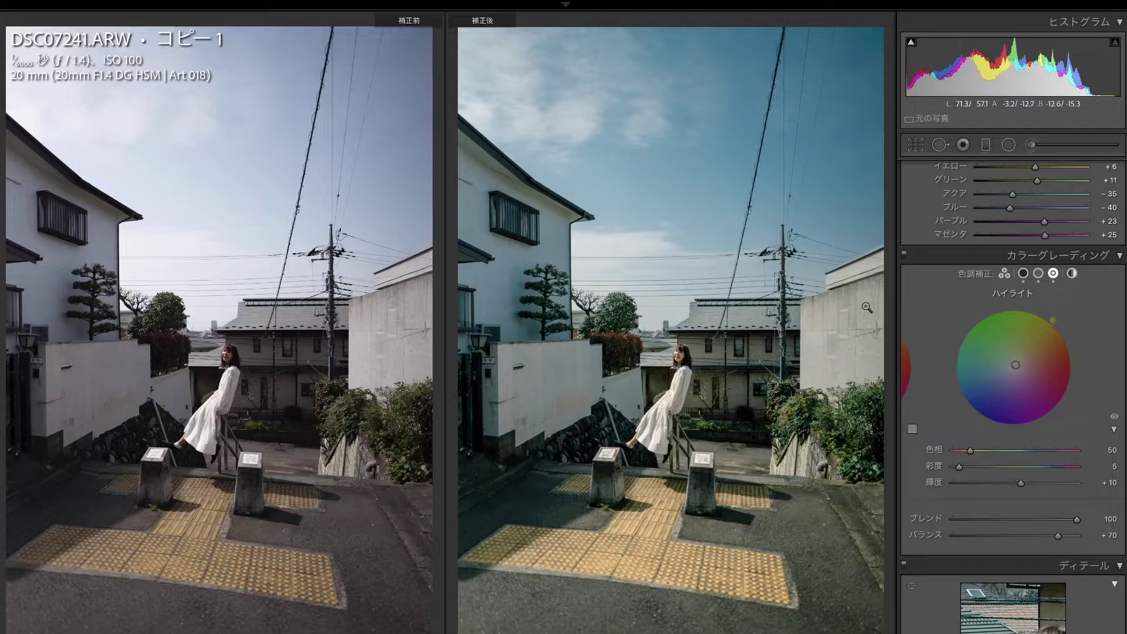
left_click(905, 254)
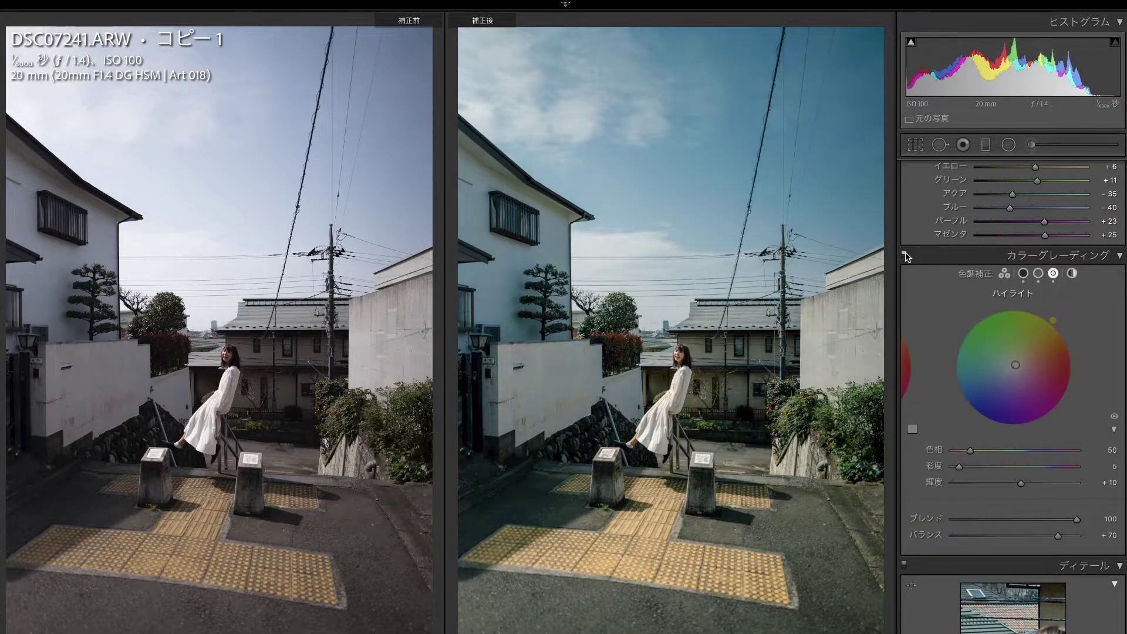
Step: Toggle Color Grading off and on to compare the photo with and without the grade
left_click(905, 254)
left_click(905, 253)
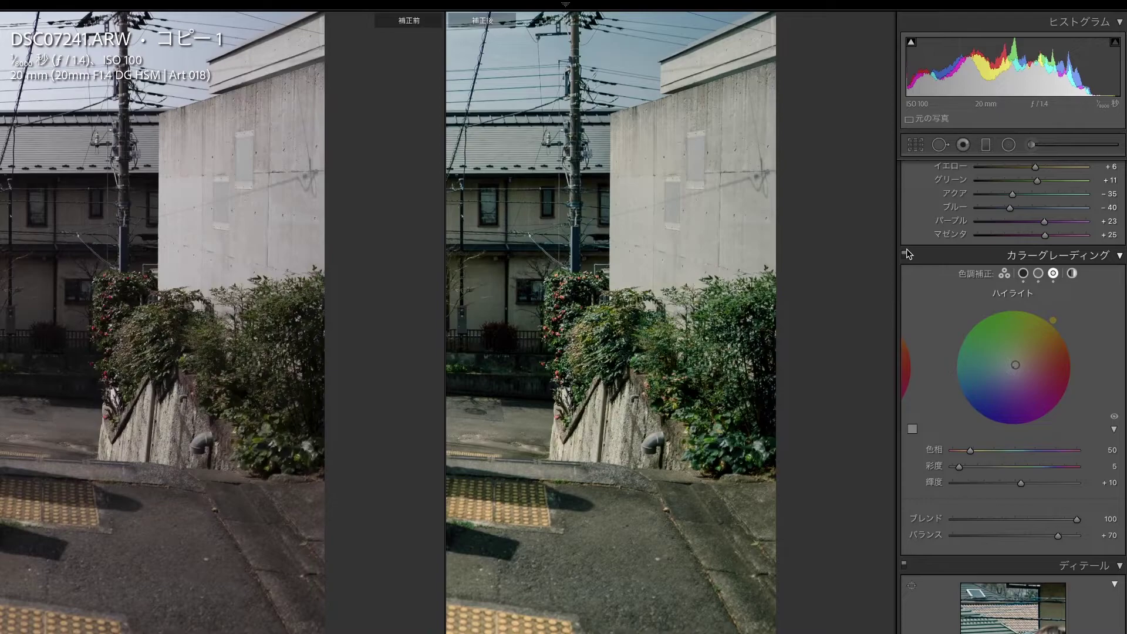
left_click(905, 254)
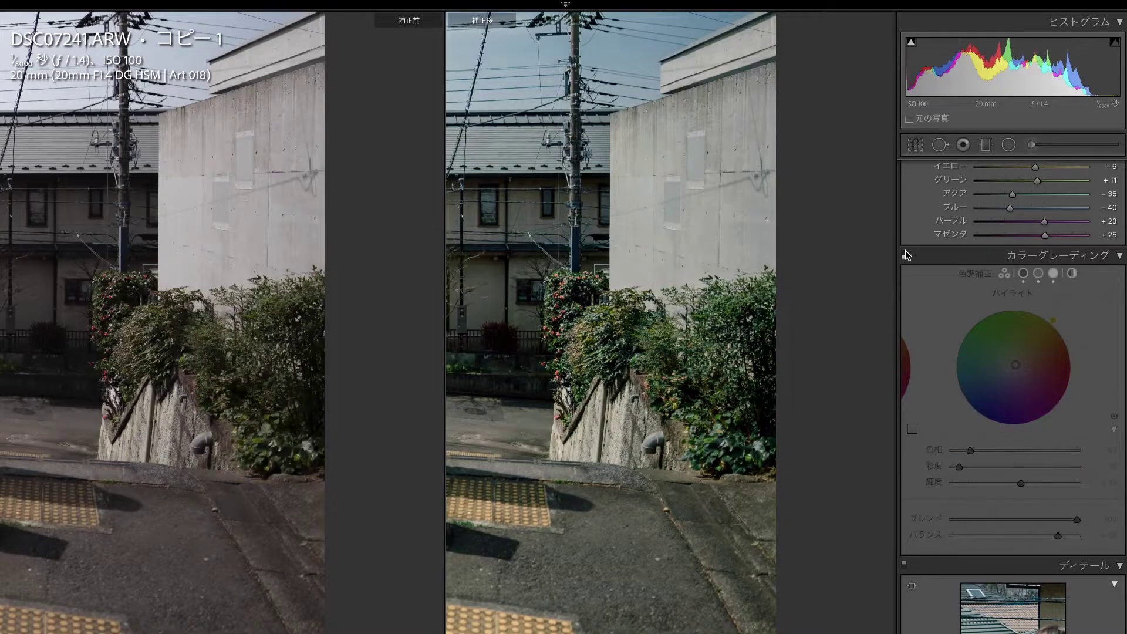
left_click(906, 253)
left_click(906, 255)
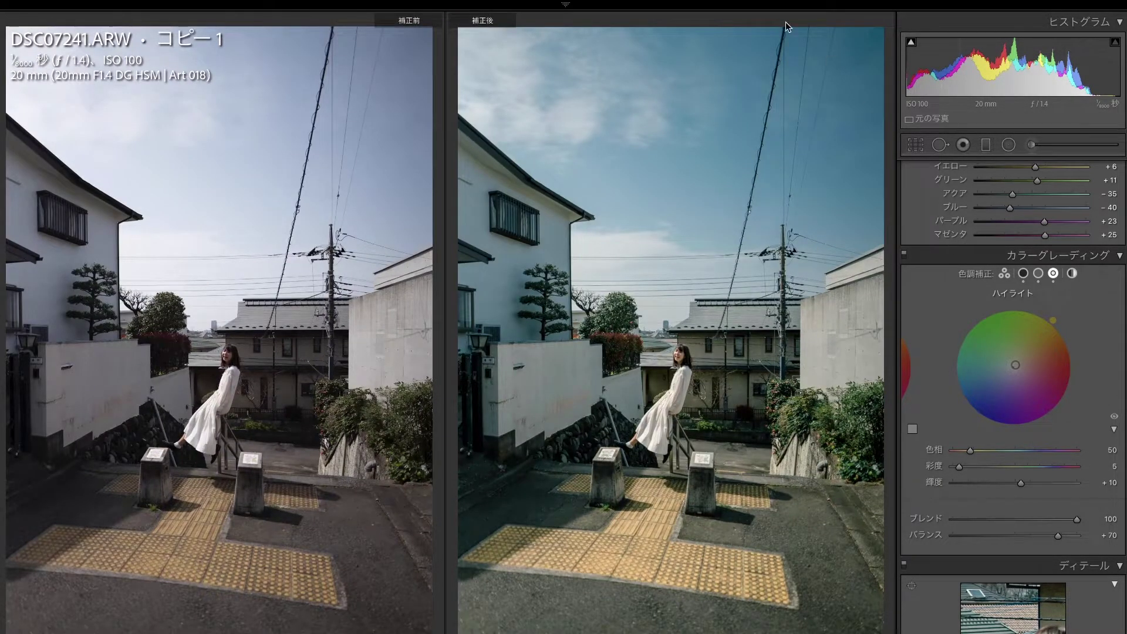
Step: Shift the HSL Blue hue to -5 so the sky turns more teal
scroll(1012, 352, "up", 2)
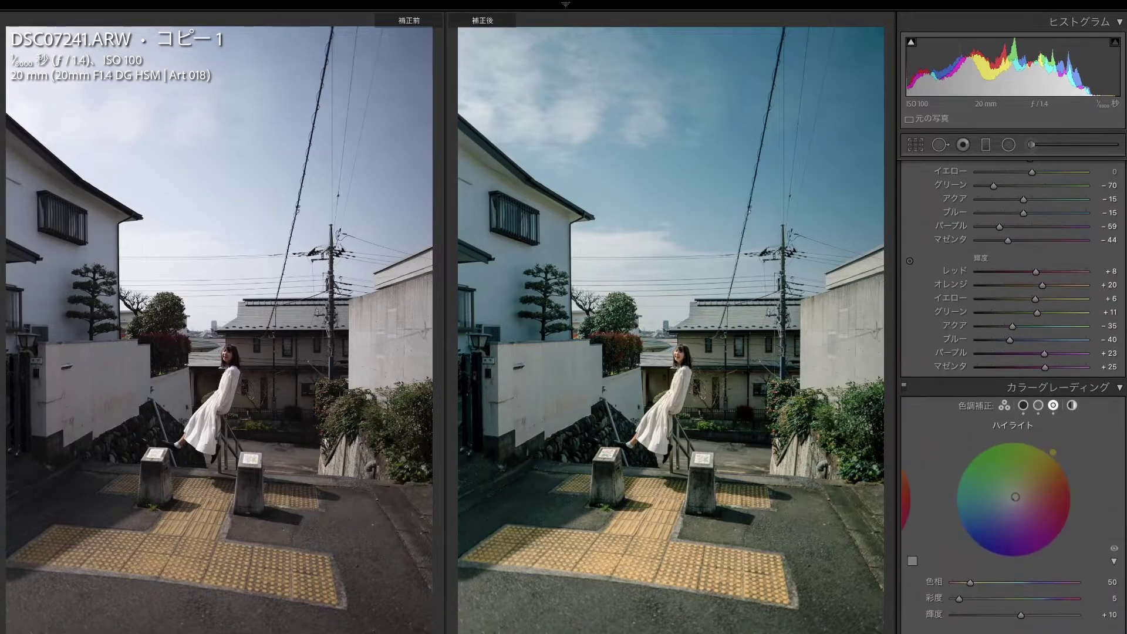
scroll(1013, 352, "up", 1)
scroll(1012, 352, "up", 1)
scroll(1013, 352, "up", 1)
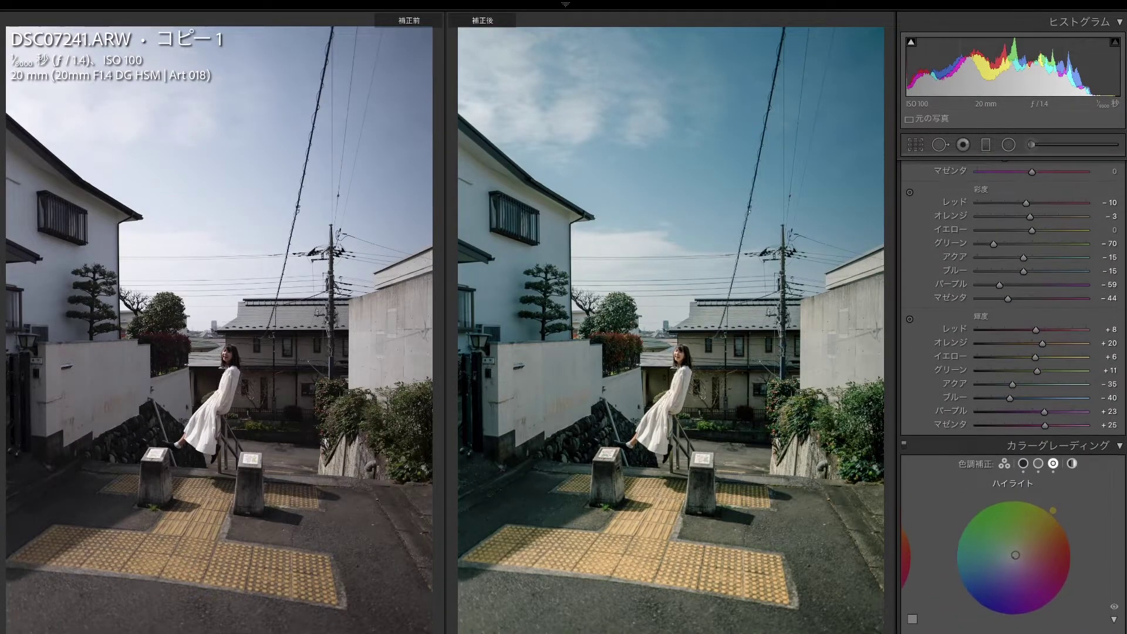
scroll(1114, 376, "up", 2)
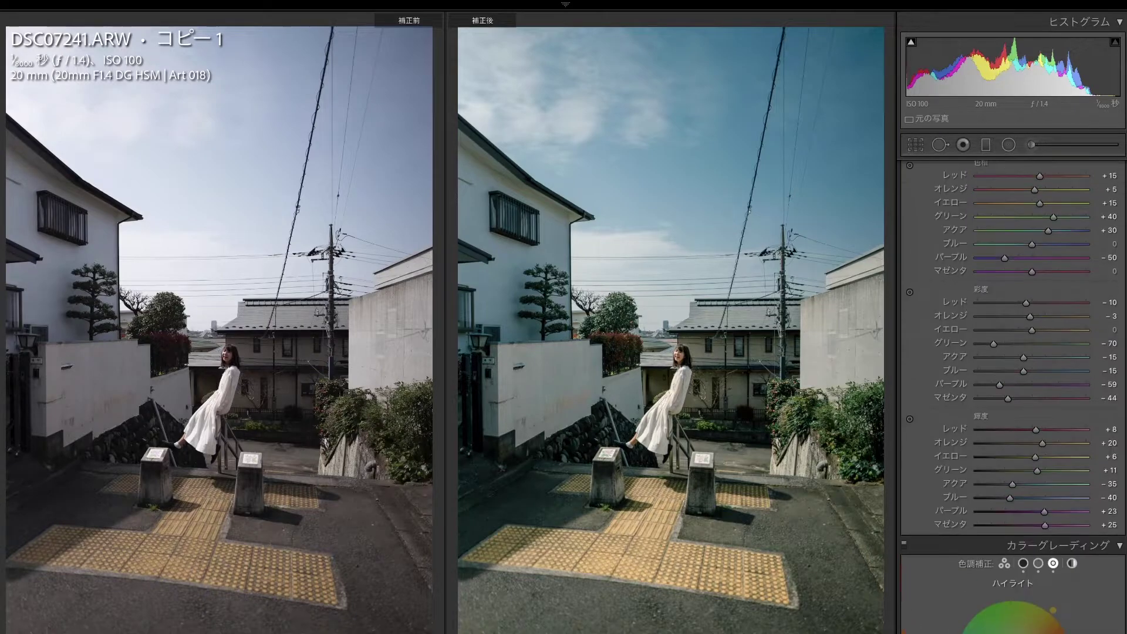
left_click_drag(1033, 243, 1025, 244)
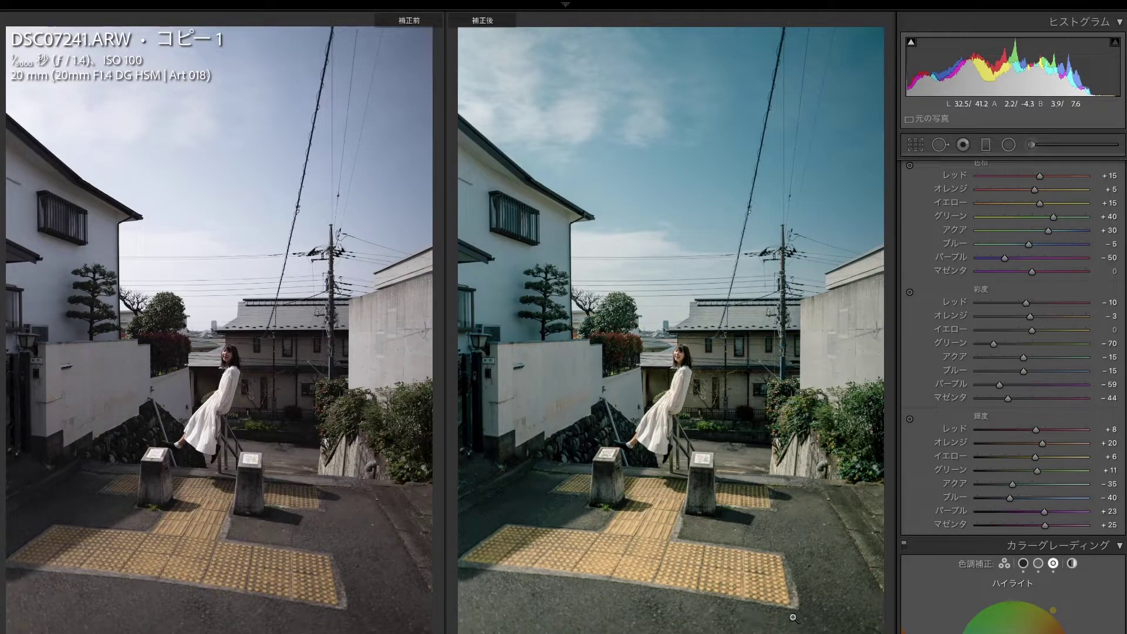
Step: Draw a graduated filter over the lower street, reset its Clarity to 0, and angle it
left_click(986, 147)
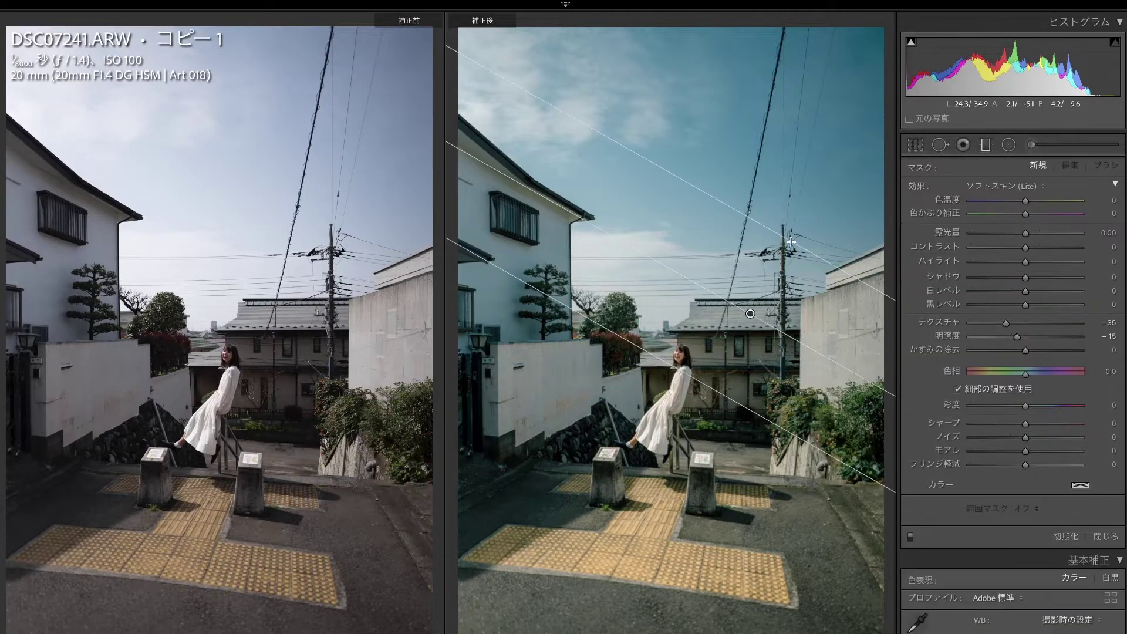
left_click_drag(791, 242, 709, 387)
left_click_drag(750, 315, 714, 378)
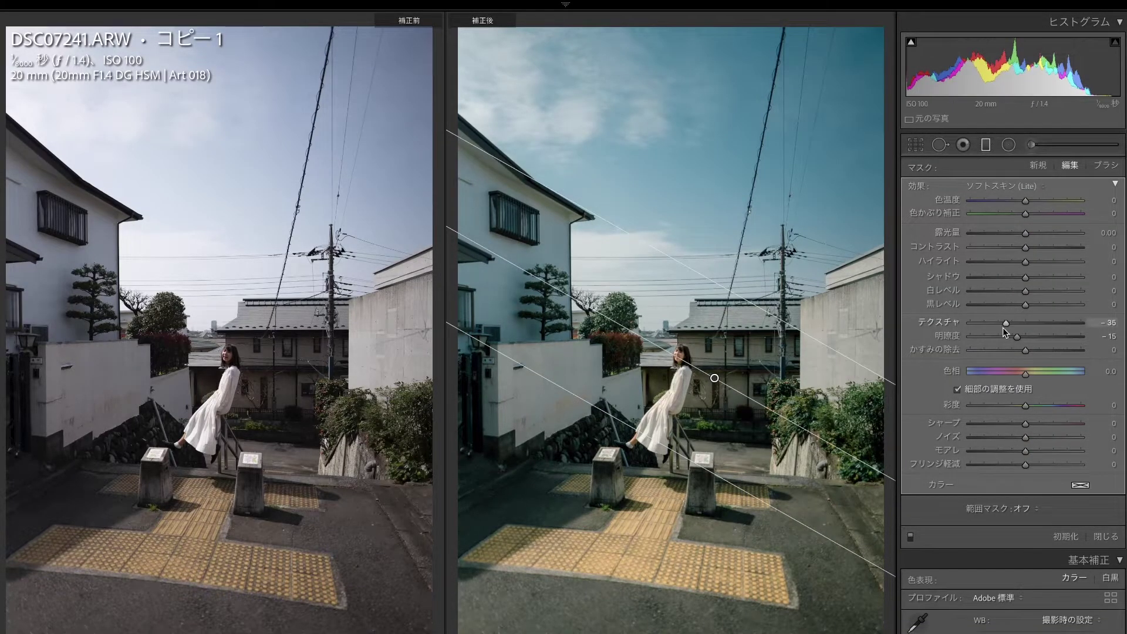
double_click(1020, 336)
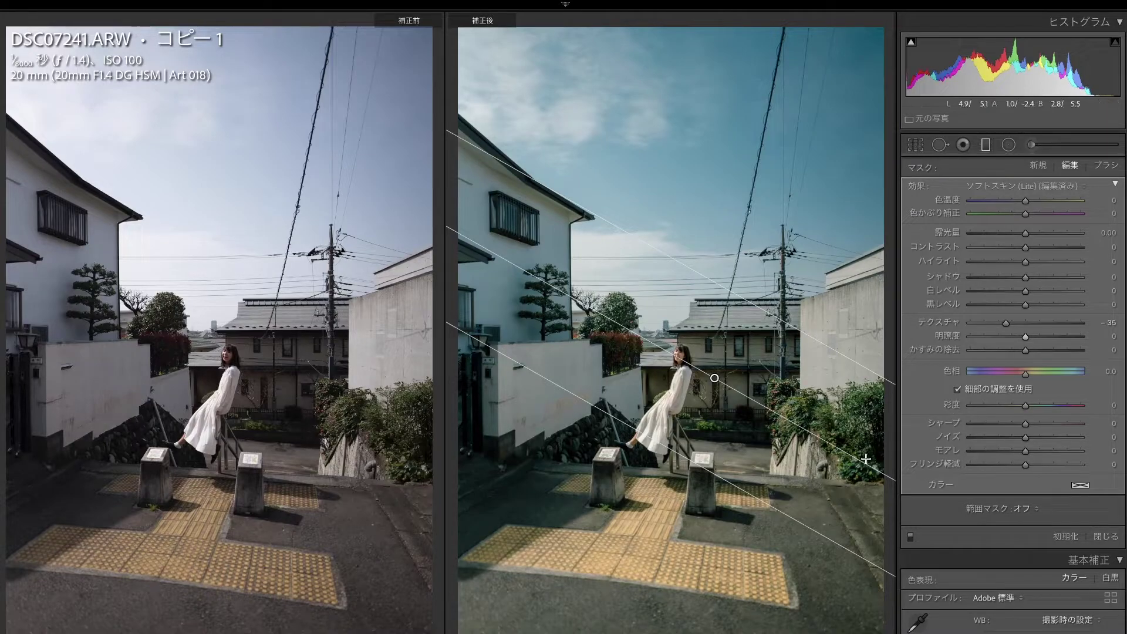
left_click_drag(867, 463, 881, 442)
Step: Test exposure and blacks darkening, then move the gradient higher and flatten its angle
left_click_drag(1026, 233, 1023, 235)
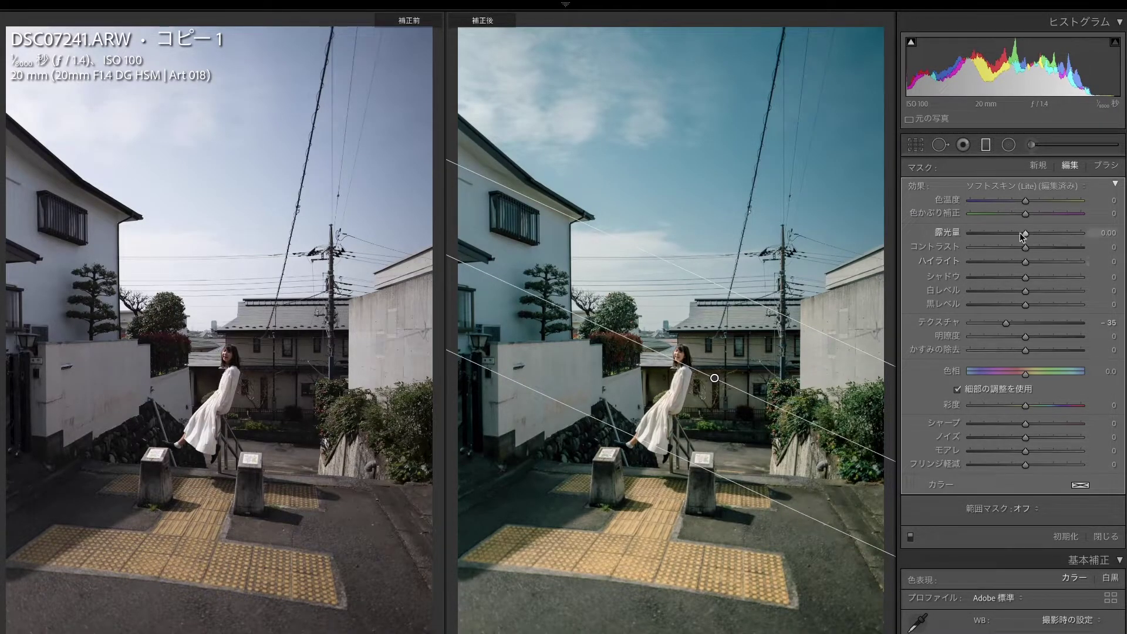
double_click(1023, 234)
left_click_drag(1022, 306, 1012, 308)
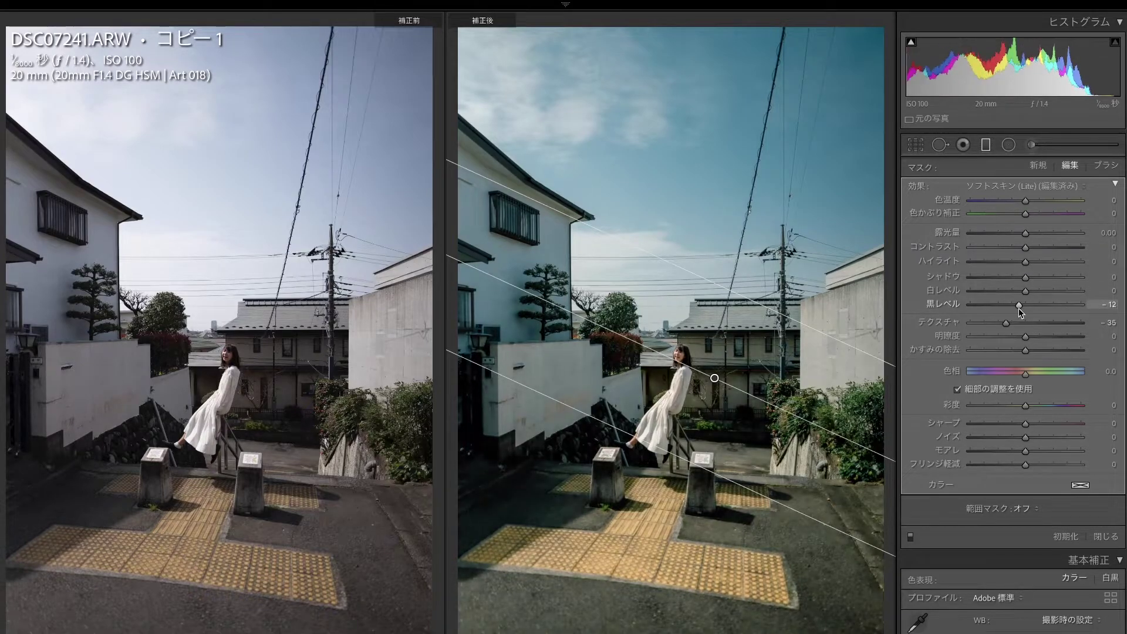
double_click(1019, 307)
left_click_drag(1024, 234, 1022, 234)
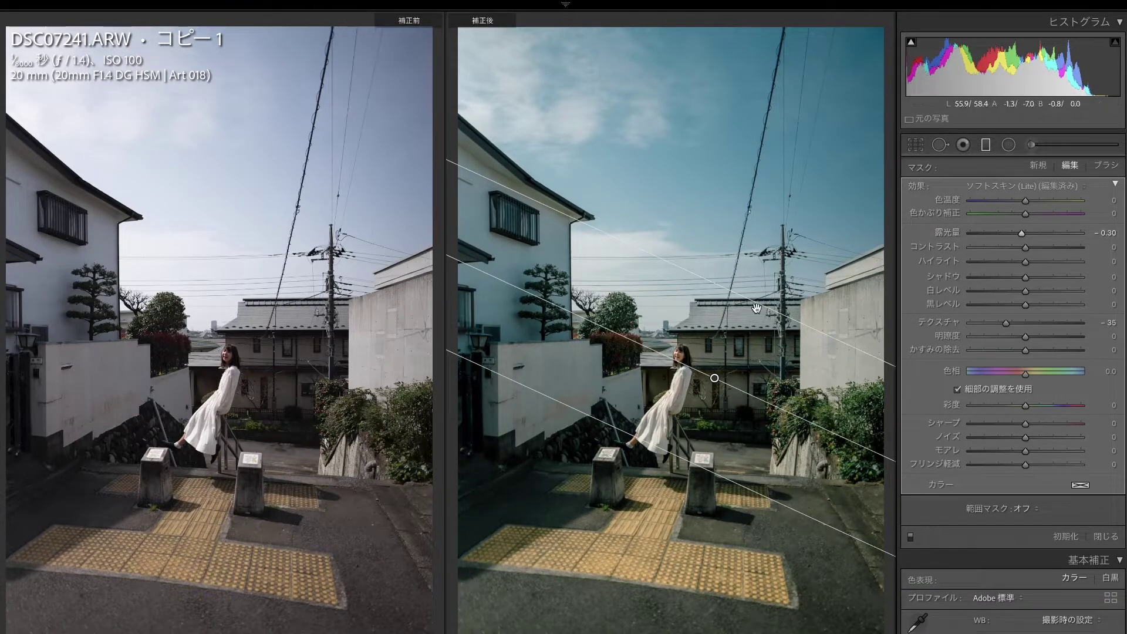
left_click_drag(756, 308, 755, 292)
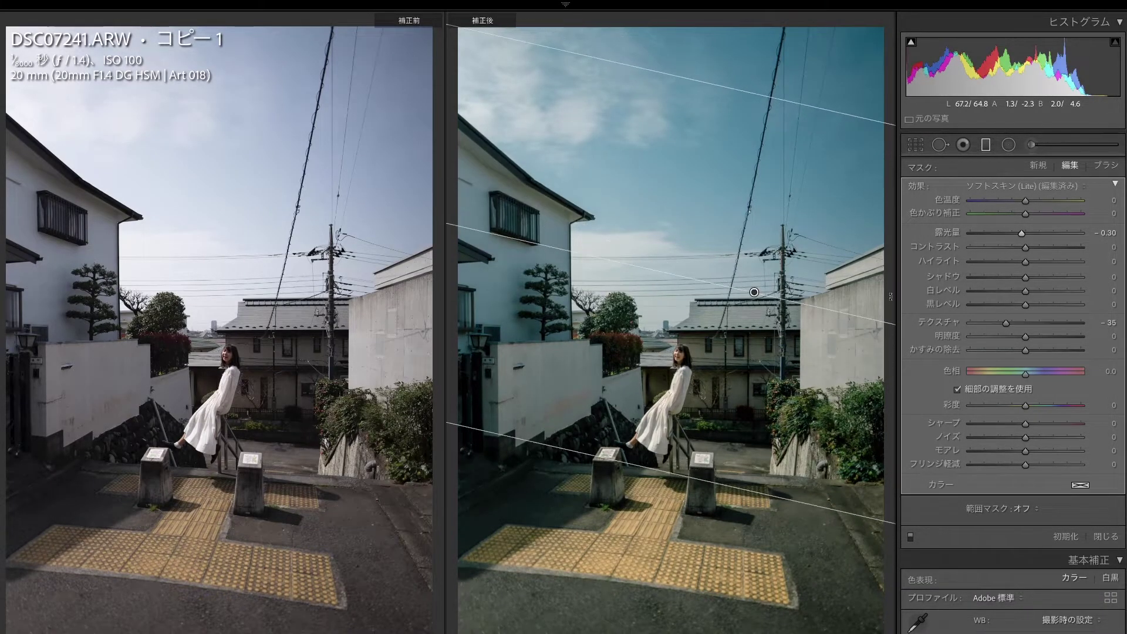
left_click_drag(646, 268, 646, 271)
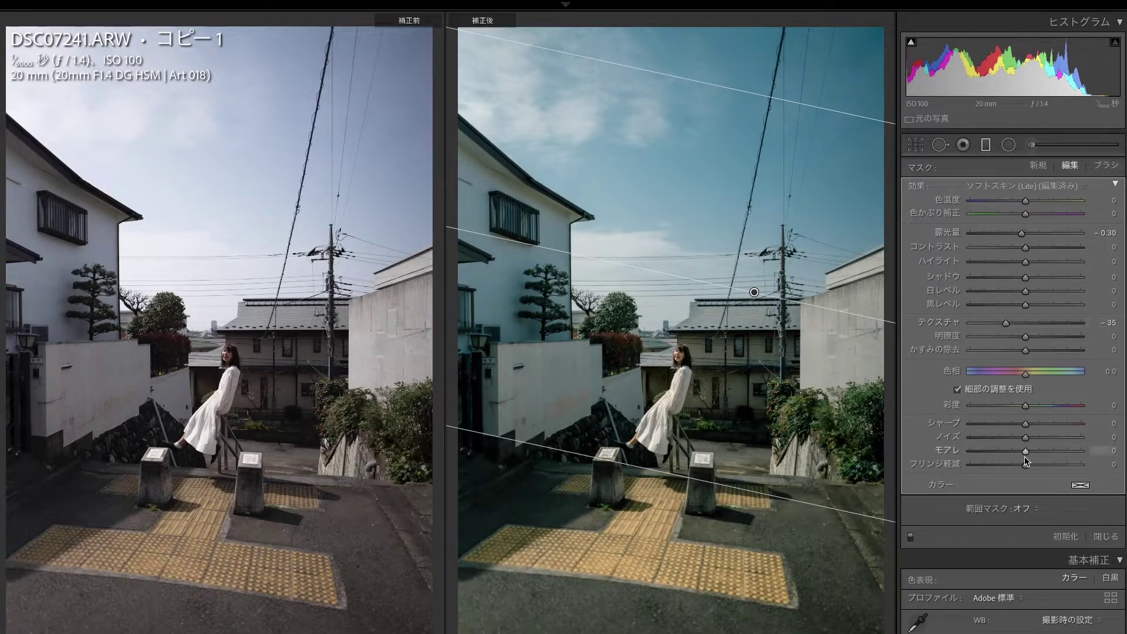
Step: Delete an extra gradient drawn on the pavement and nudge the original filter upward
left_click_drag(719, 490, 661, 551)
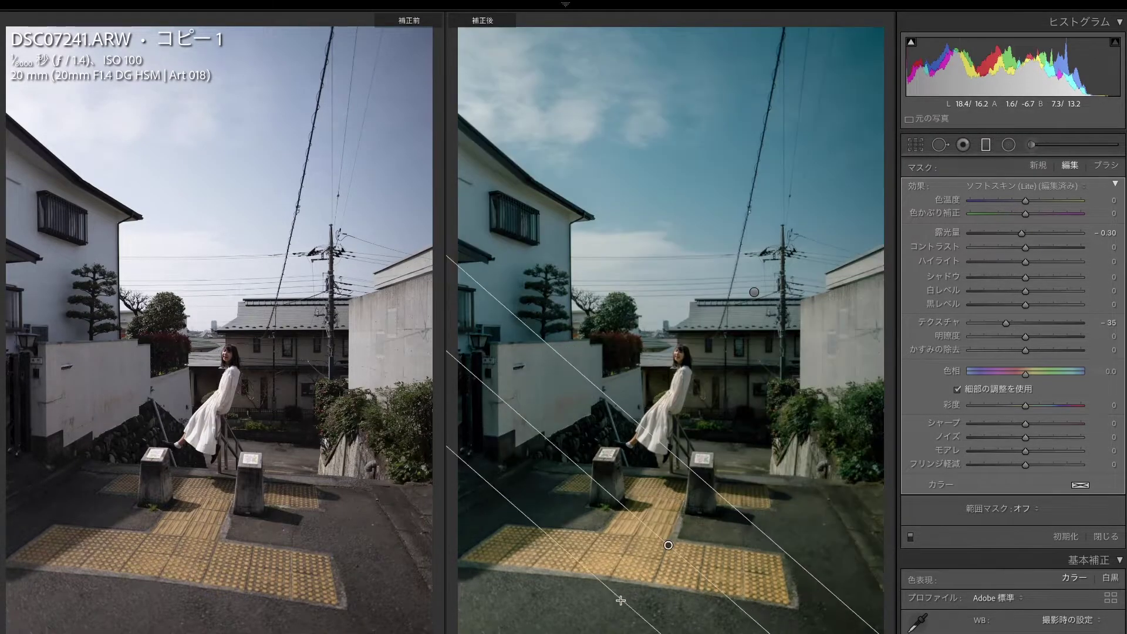
right_click(673, 540)
left_click(686, 558)
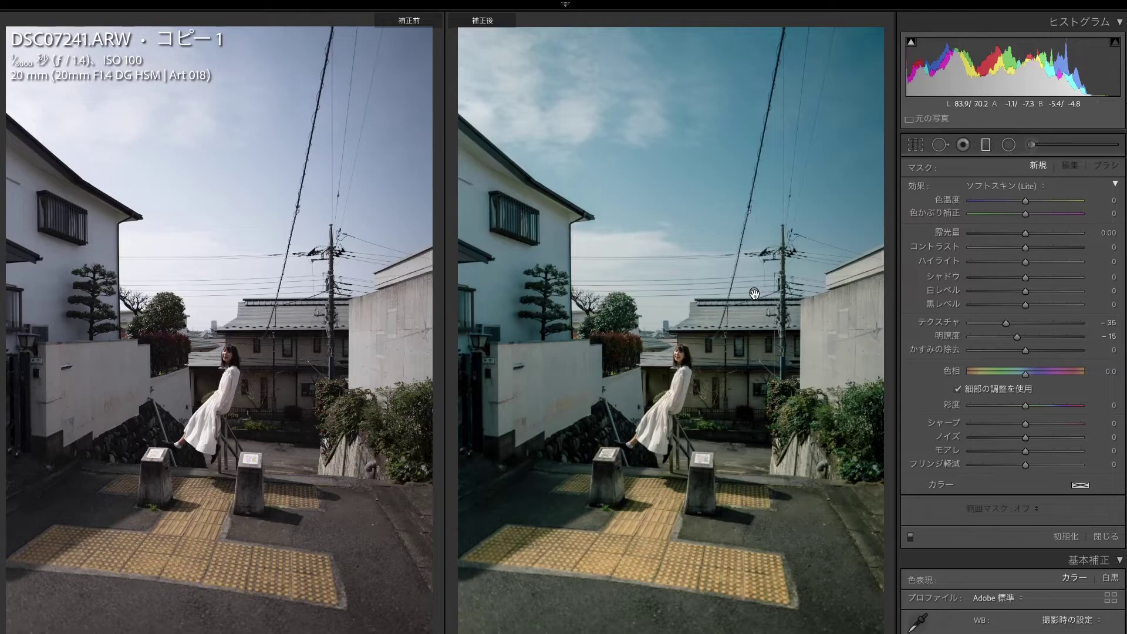
left_click(748, 320)
left_click_drag(635, 577, 636, 570)
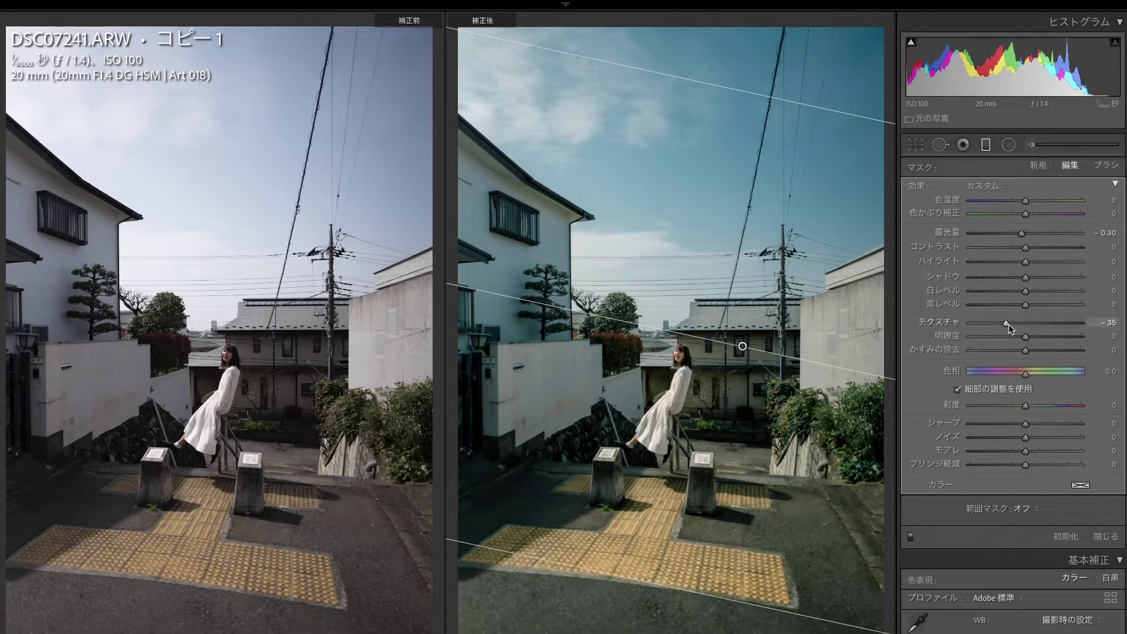
Step: Fine-tune the filter's exposure and blacks darkening, toggling the effect to compare
double_click(1023, 235)
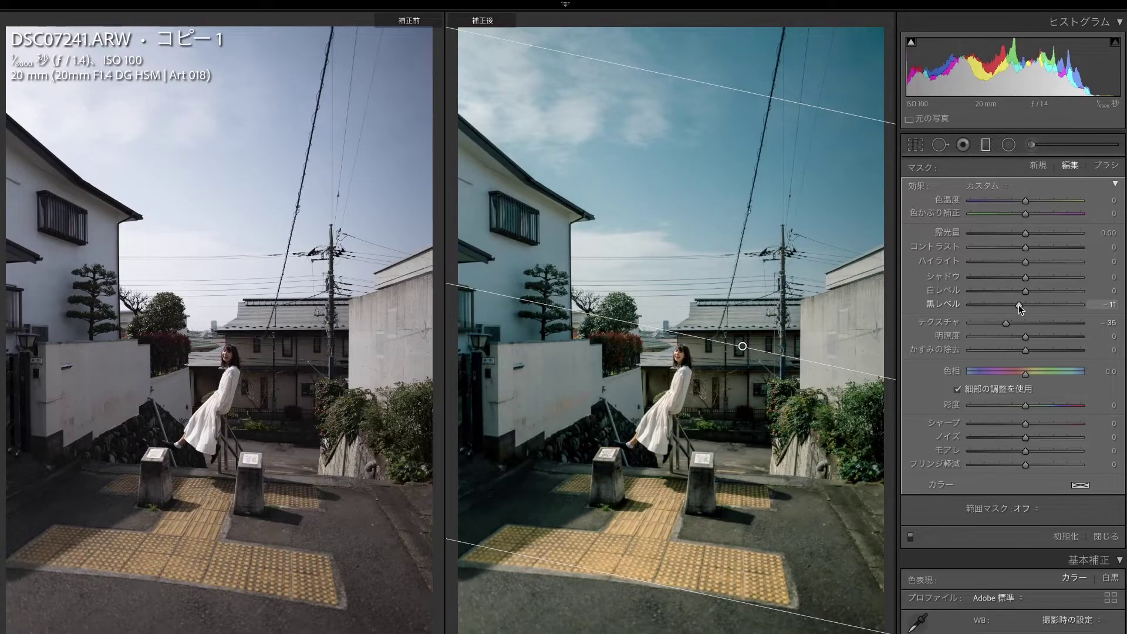
left_click_drag(1023, 232, 1020, 233)
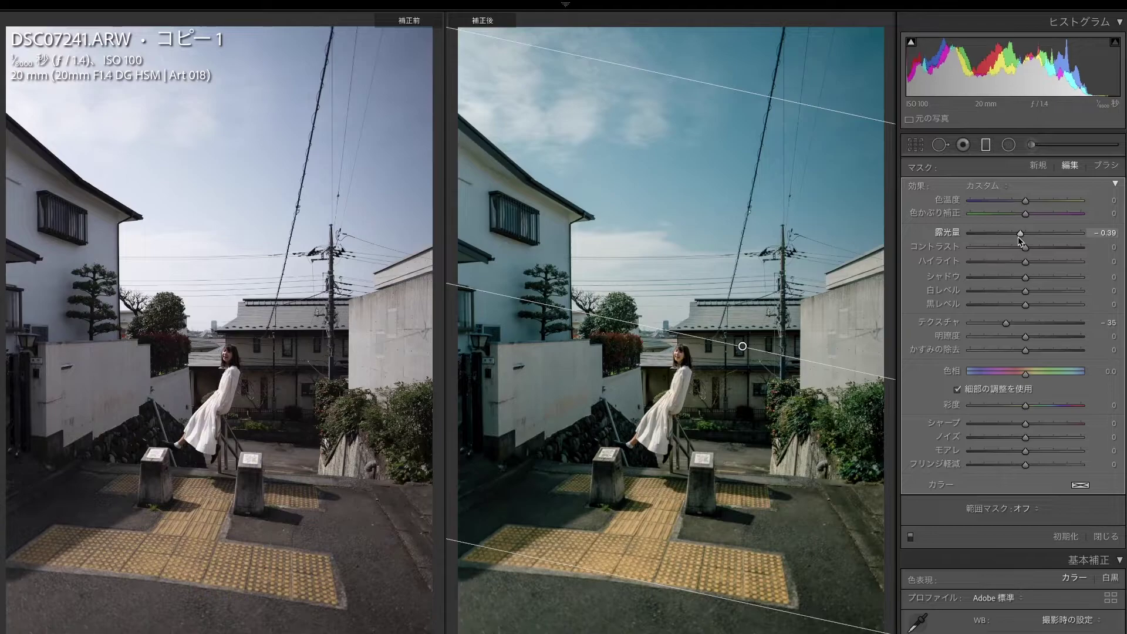
left_click_drag(1019, 237, 1020, 237)
left_click_drag(1025, 305, 1020, 306)
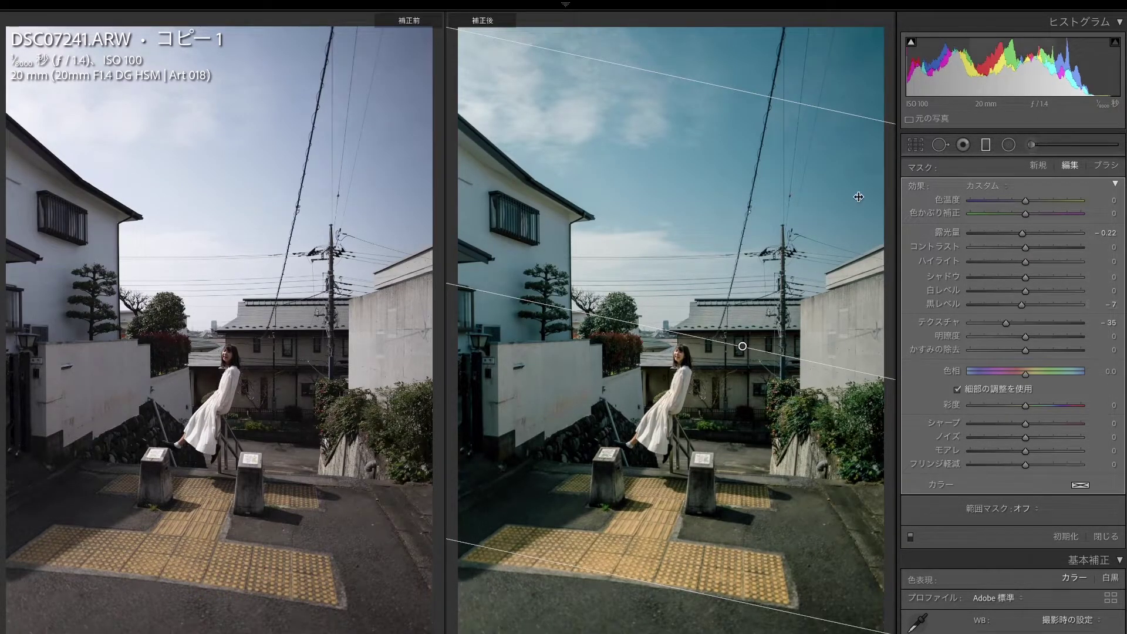
left_click(911, 537)
left_click(911, 537)
Step: Set the filter to Blacks -10 and Exposure -0.25 with a Luminance range mask
left_click_drag(1024, 308, 1021, 308)
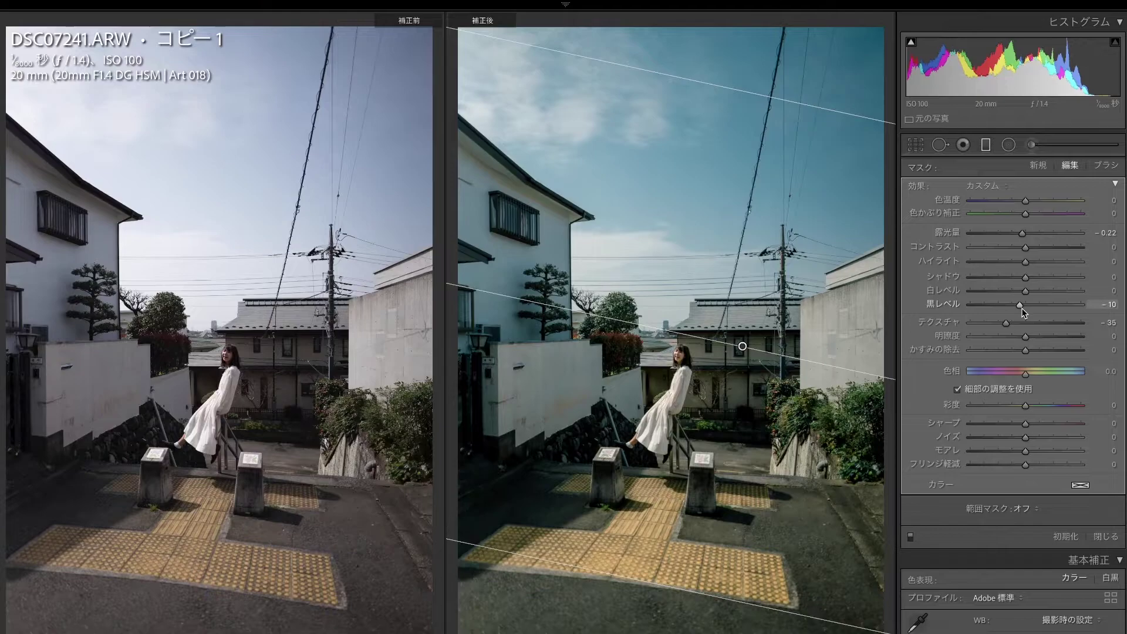
left_click_drag(1022, 234, 1022, 234)
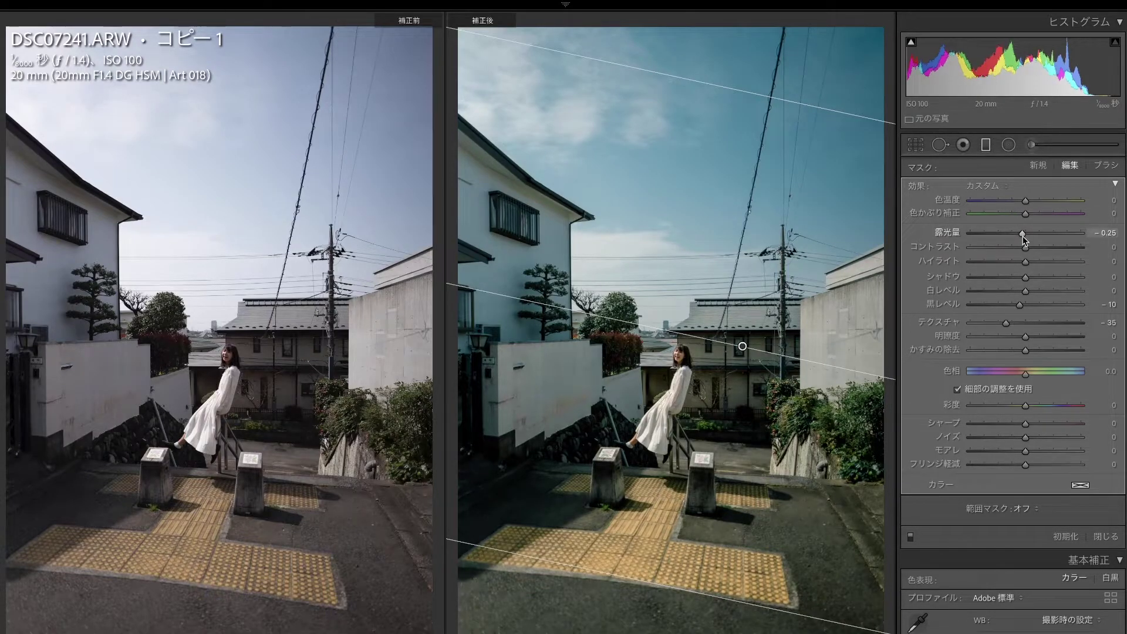
left_click(1018, 508)
left_click(1028, 534)
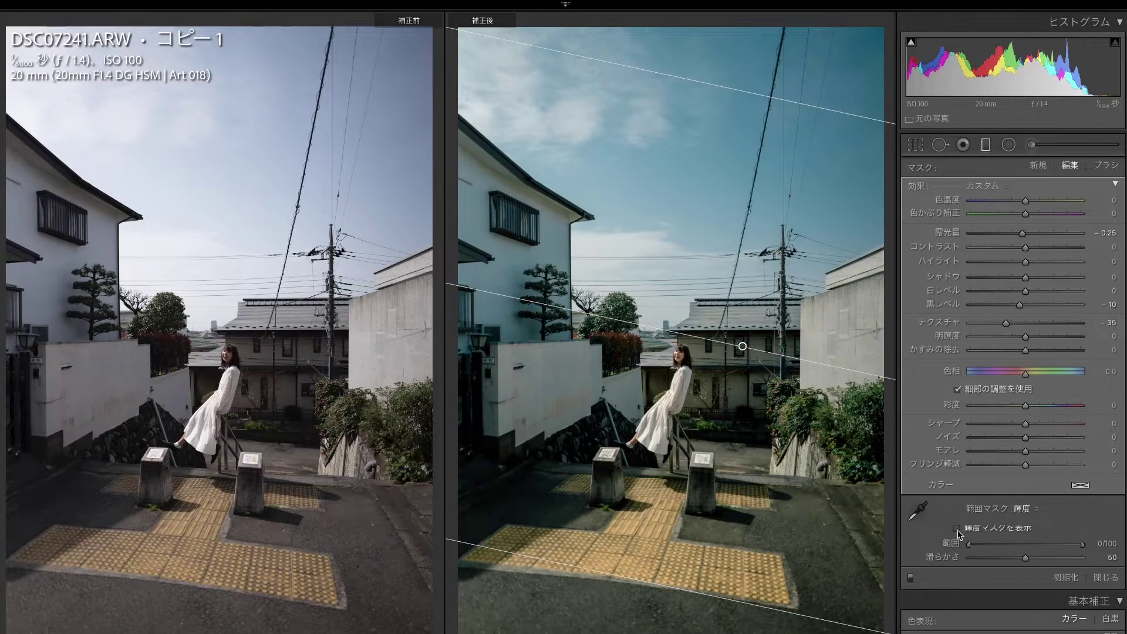
Step: Set the luminance range's lower limit to 20 using the mask overlay, then close the filter
left_click(956, 528)
left_click_drag(967, 544, 984, 545)
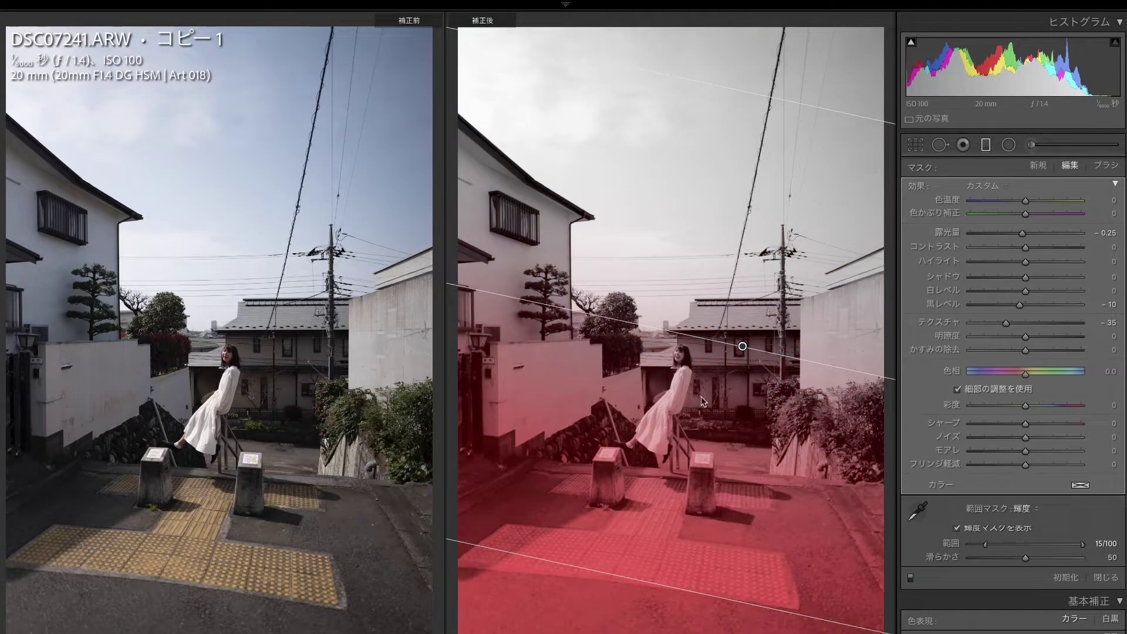
left_click(972, 531)
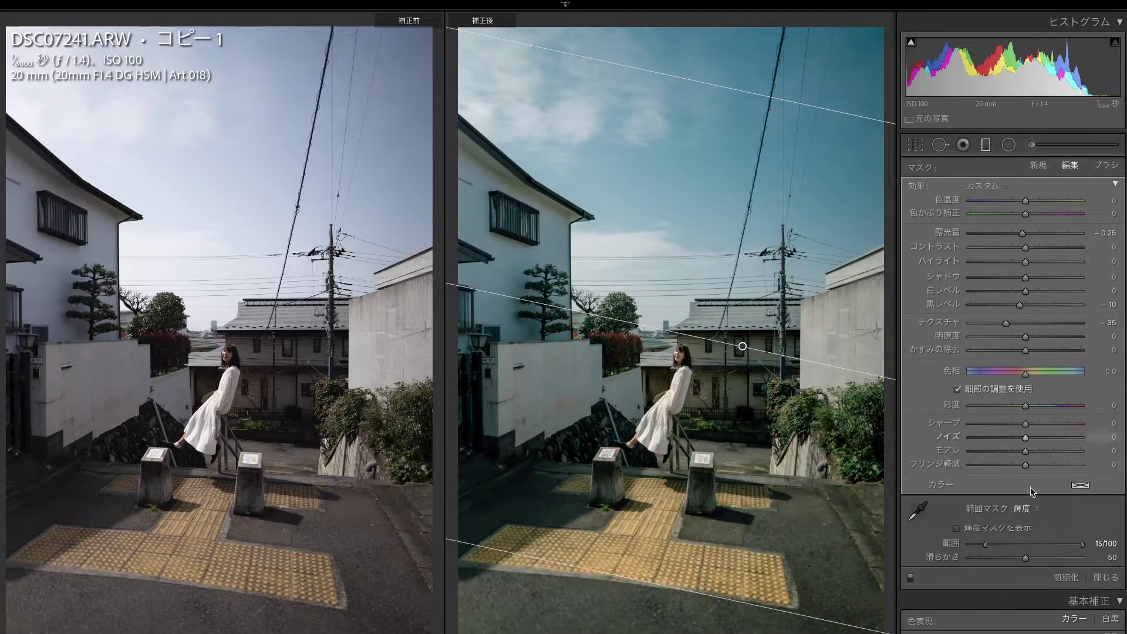
mouse_move(986, 545)
left_mouse_down()
mouse_move(949, 548)
mouse_move(997, 545)
left_mouse_up()
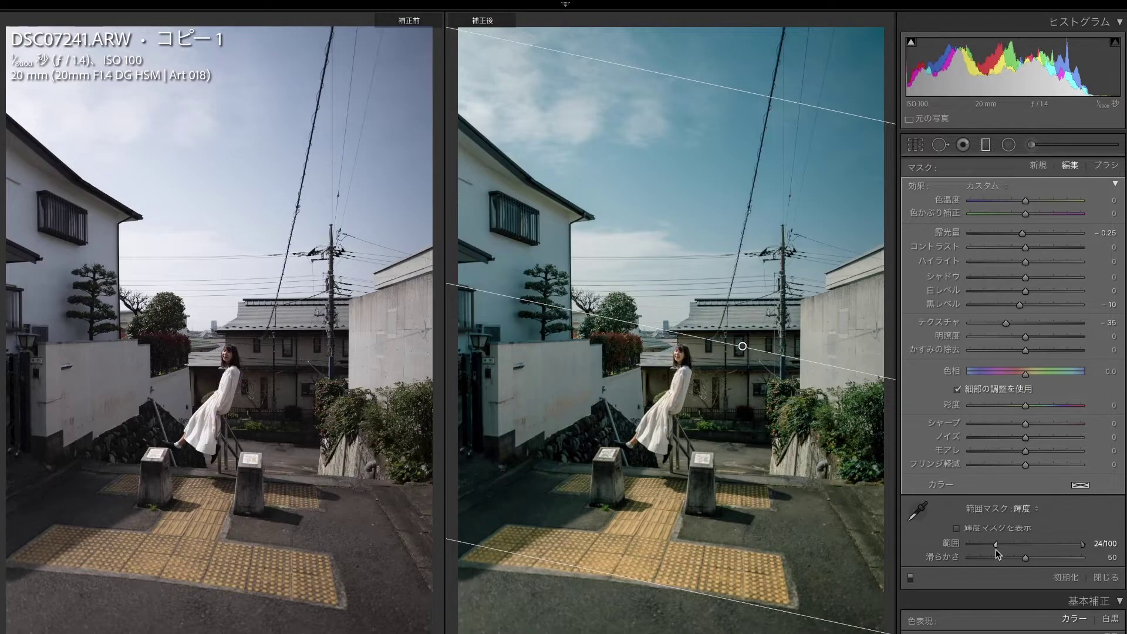
left_click_drag(997, 545, 991, 545)
key("m")
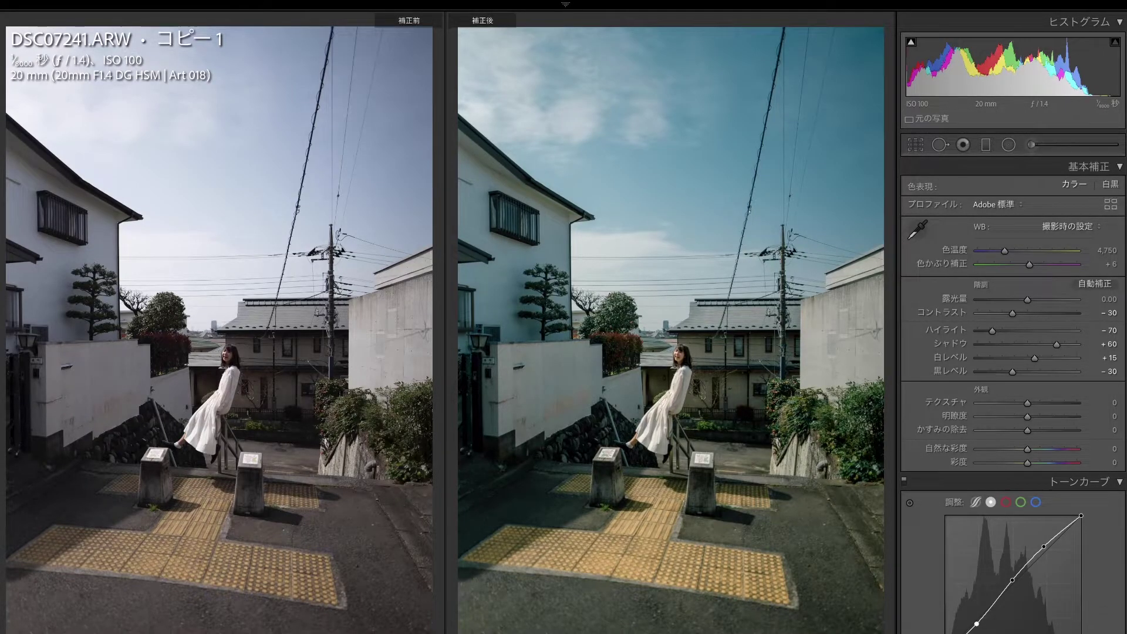
Step: Set sharpening to Amount 50, Radius 0.5, Detail 100 and inspect it at 1:1
scroll(1107, 414, "down", 5)
scroll(1107, 413, "down", 5)
scroll(1107, 413, "down", 5)
scroll(1107, 413, "down", 5)
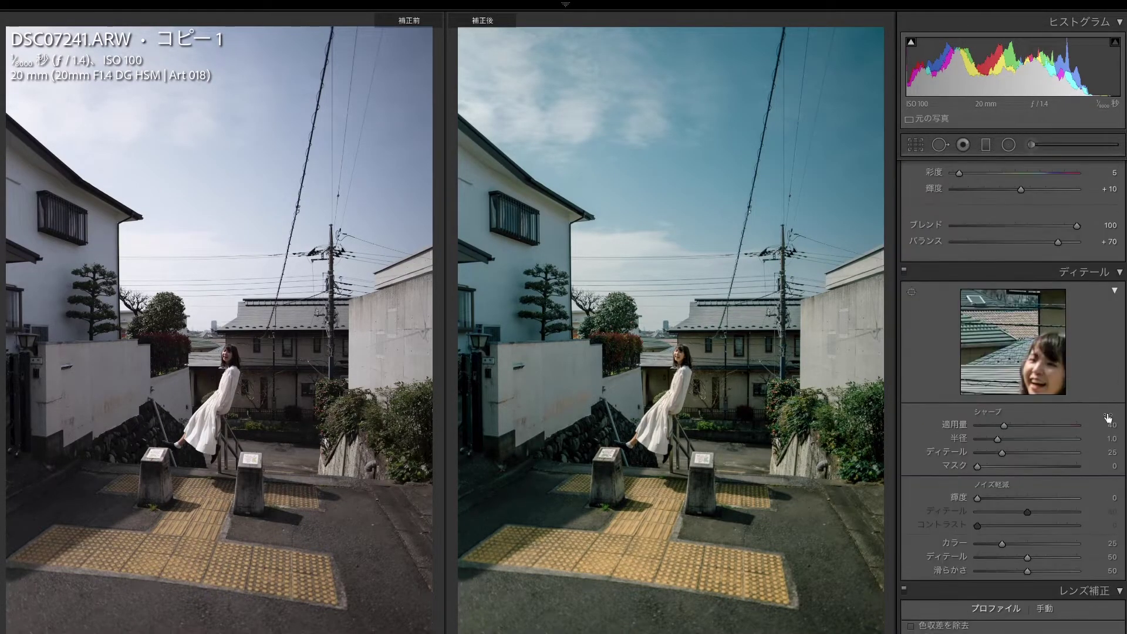
left_click(1077, 452)
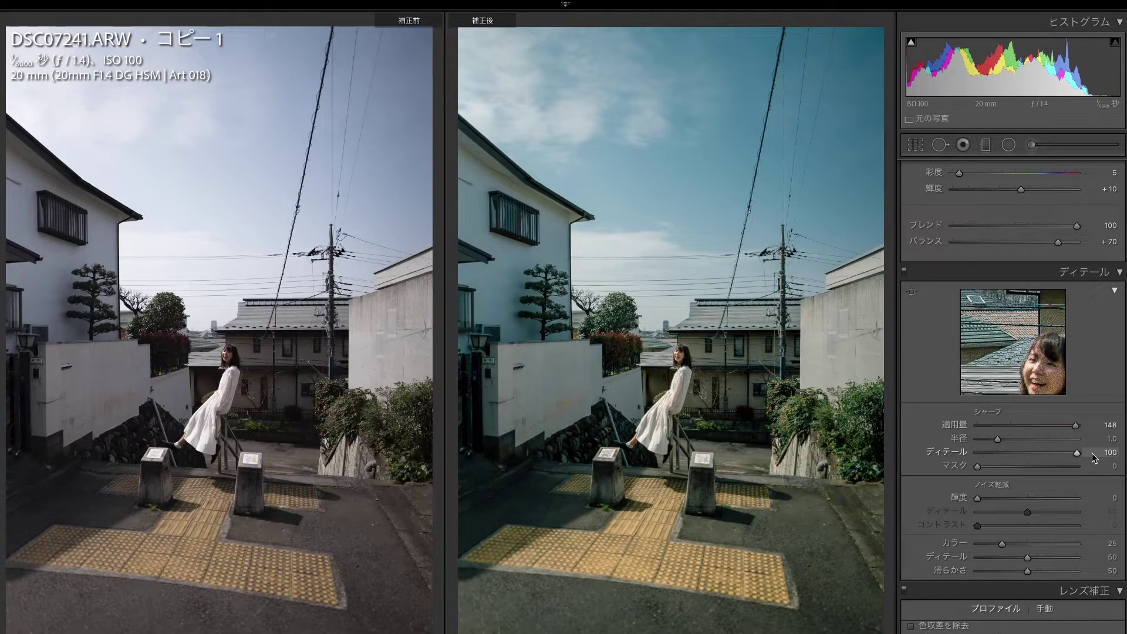
mouse_move(1076, 425)
left_mouse_down()
mouse_move(1063, 425)
mouse_move(1086, 426)
left_mouse_up()
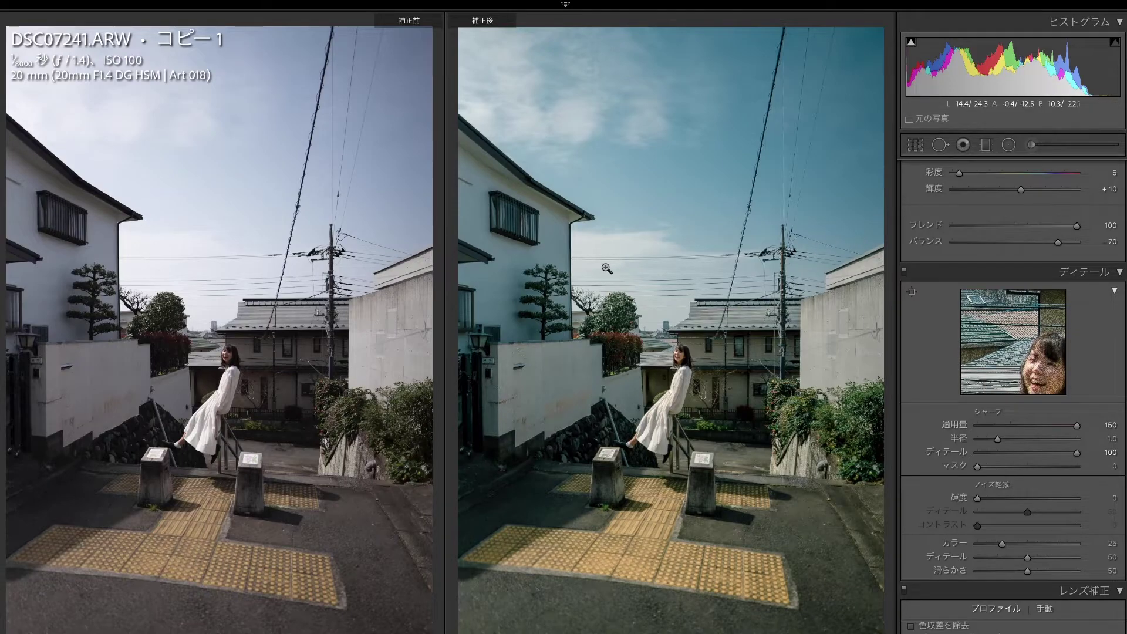
left_click(1008, 425)
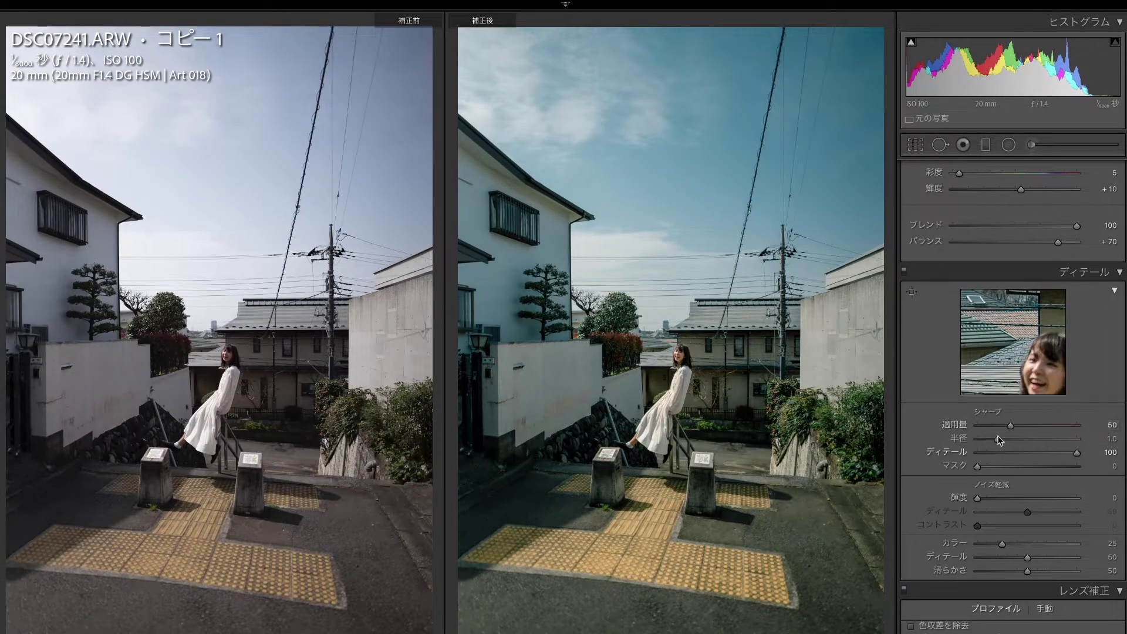
left_click_drag(997, 438, 1099, 443)
left_click(593, 350)
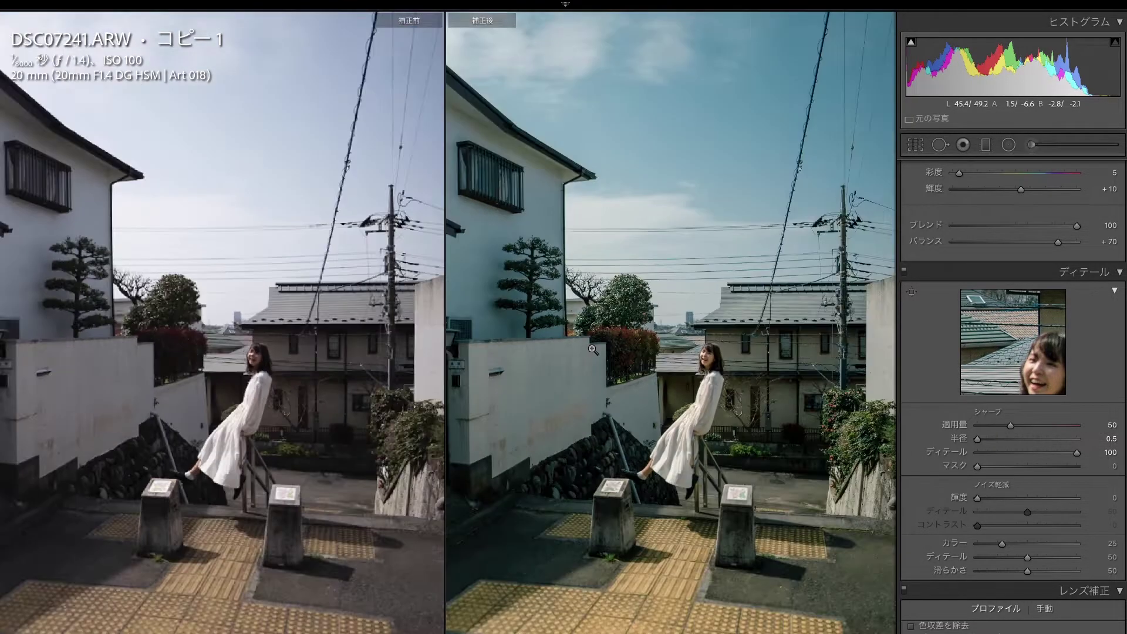
left_click(593, 350)
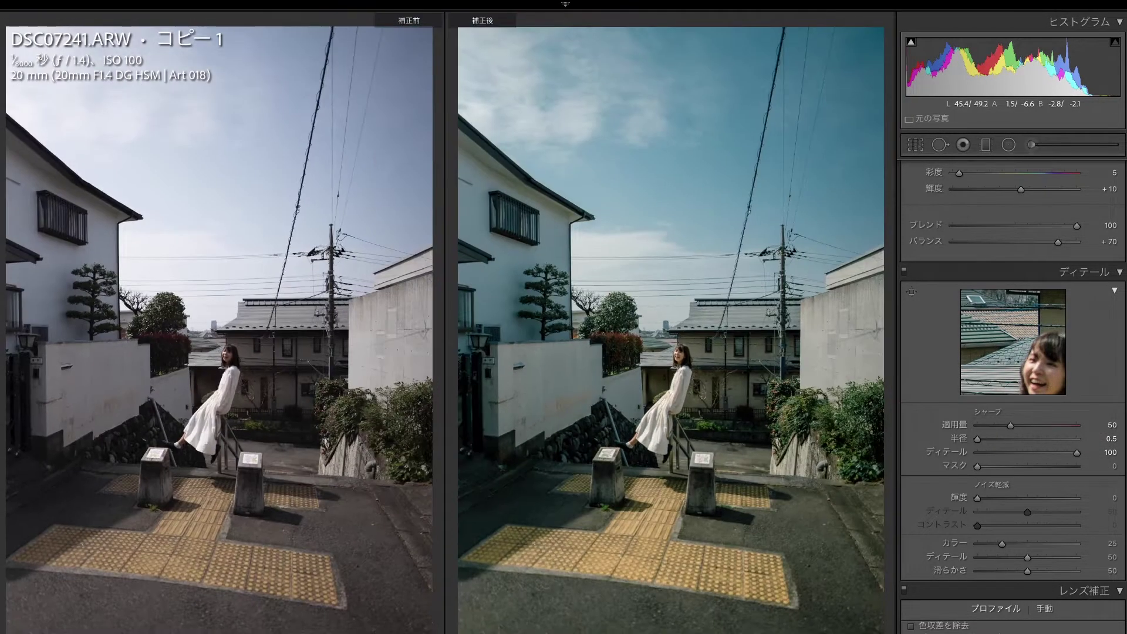
scroll(1014, 387, "down", 10)
scroll(1013, 387, "down", 2)
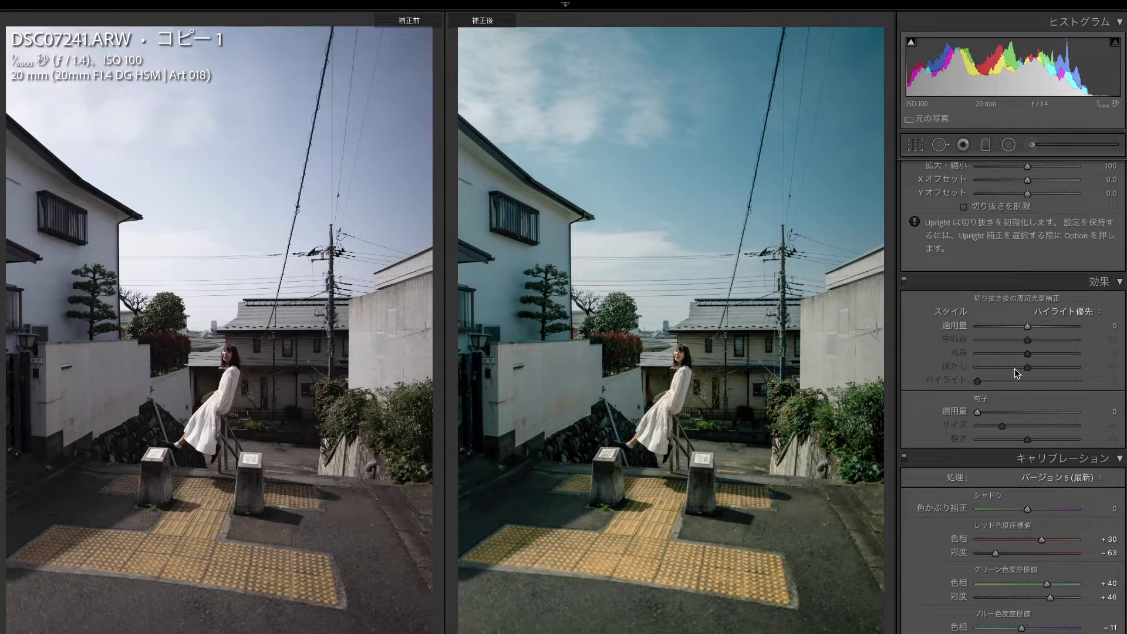
Step: Add grain at Amount 25, Roughness 35 and check it at 1:1 on the pavement
mouse_move(978, 412)
left_mouse_down()
mouse_move(1001, 413)
mouse_move(985, 426)
left_mouse_up()
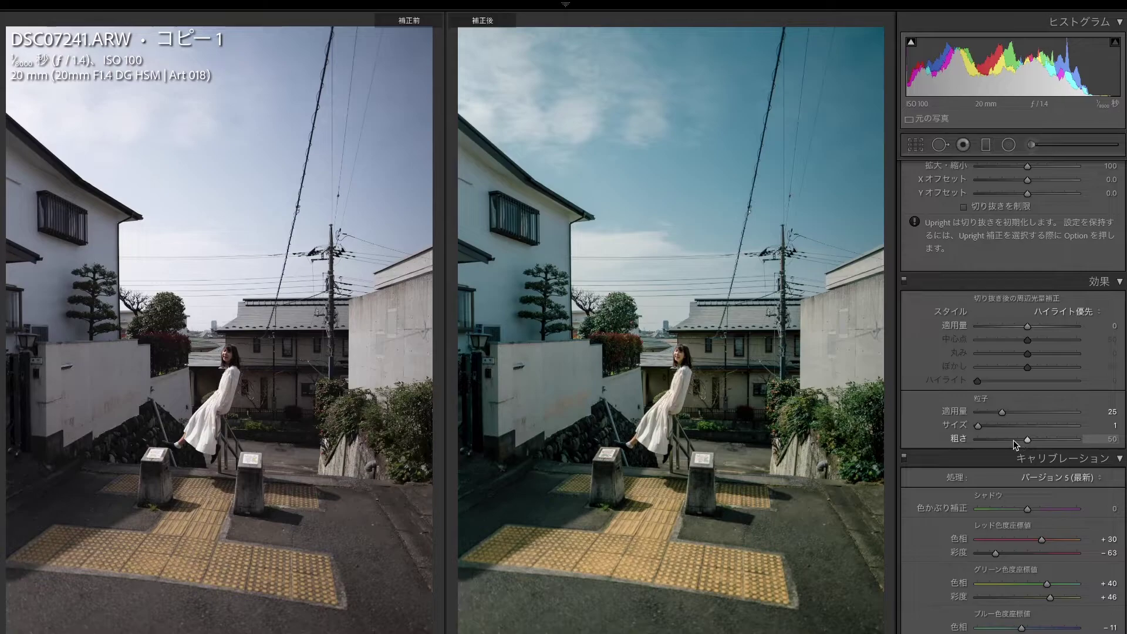
left_click_drag(1013, 441, 1010, 441)
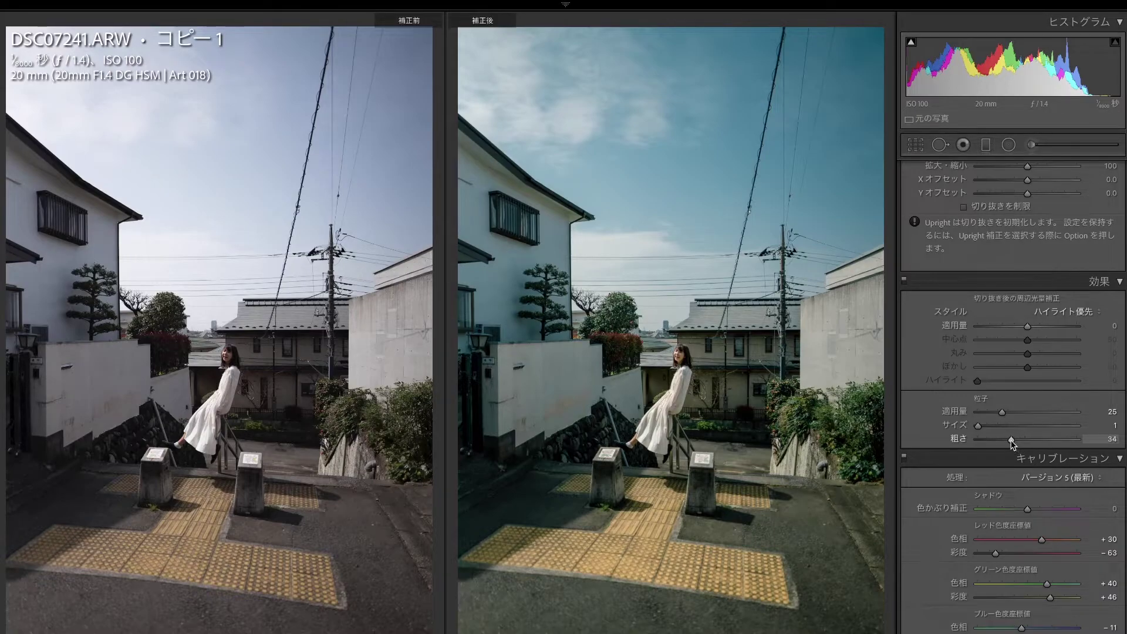
left_click(574, 352)
mouse_move(574, 352)
left_mouse_down()
mouse_move(649, 199)
mouse_move(677, 322)
left_mouse_up()
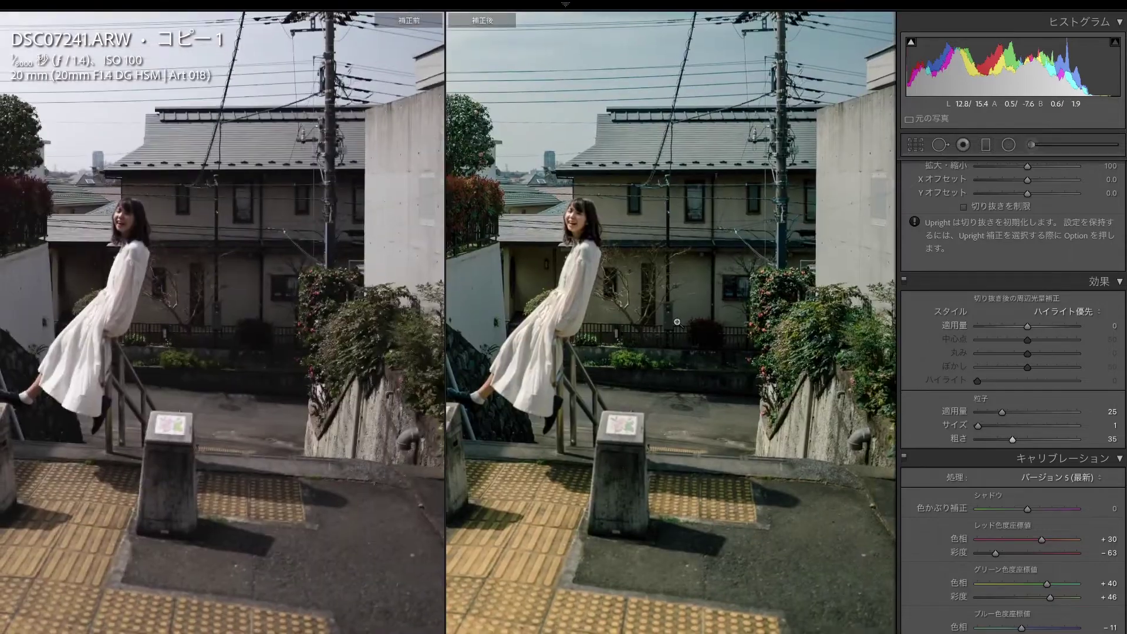
left_click(677, 322)
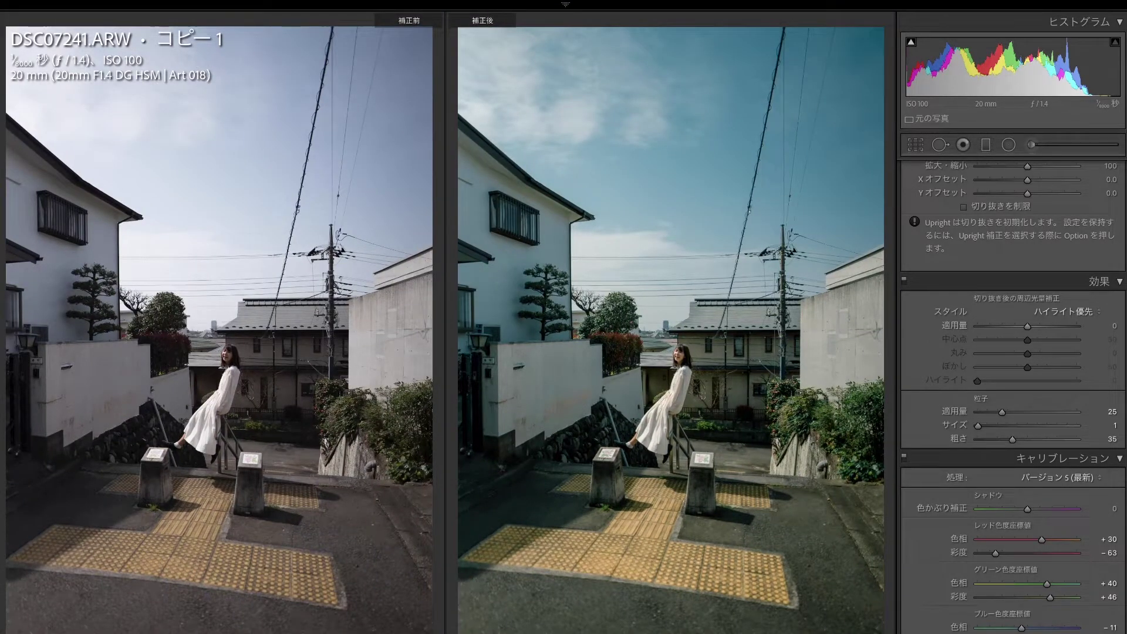
scroll(1013, 387, "up", 5)
scroll(1014, 387, "up", 5)
scroll(1013, 387, "down", 3)
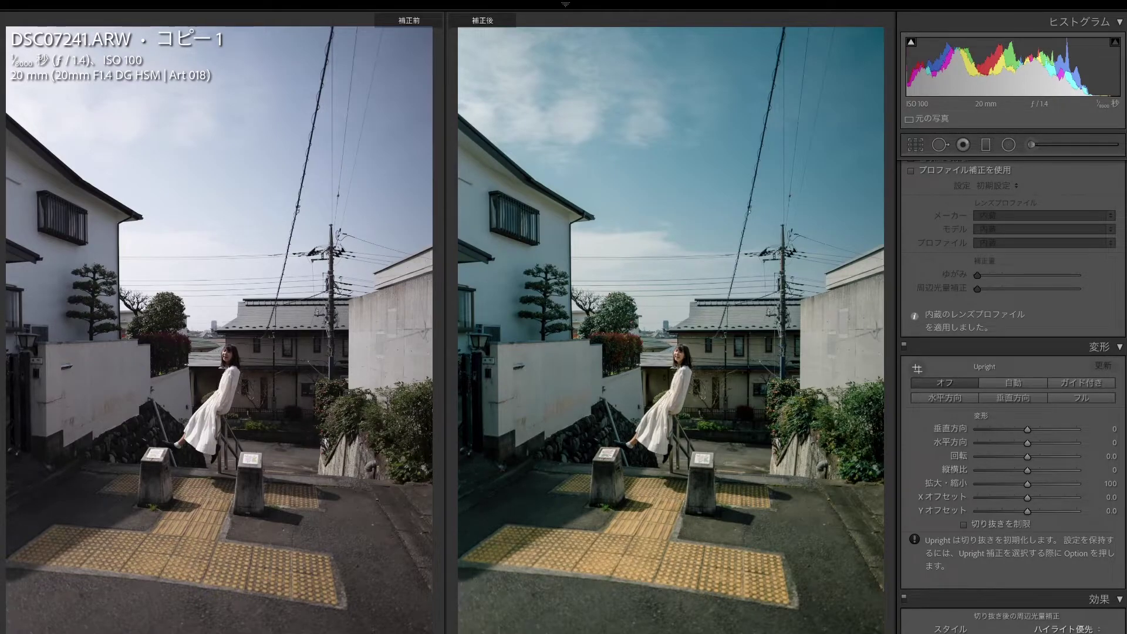
scroll(1061, 315, "up", 5)
scroll(1062, 315, "up", 5)
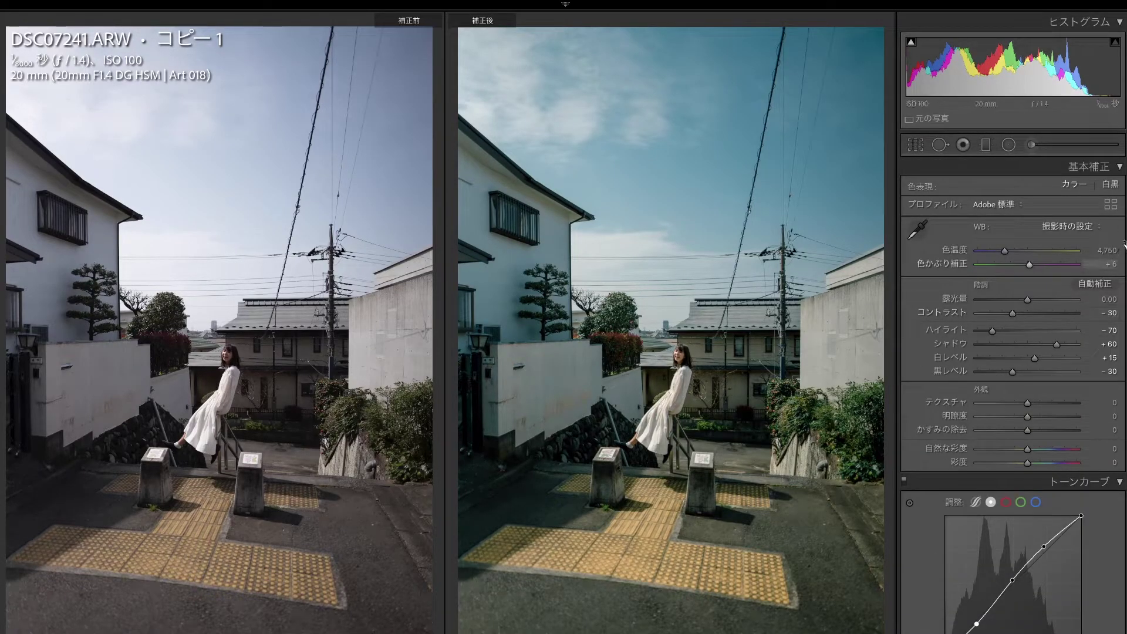
Step: Set up an Adjustment Brush with Sharpness 30, Texture and Clarity zeroed, and paint the woman
scroll(1012, 294, "down", 2)
scroll(1012, 294, "down", 5)
scroll(1012, 294, "up", 7)
left_click(1031, 144)
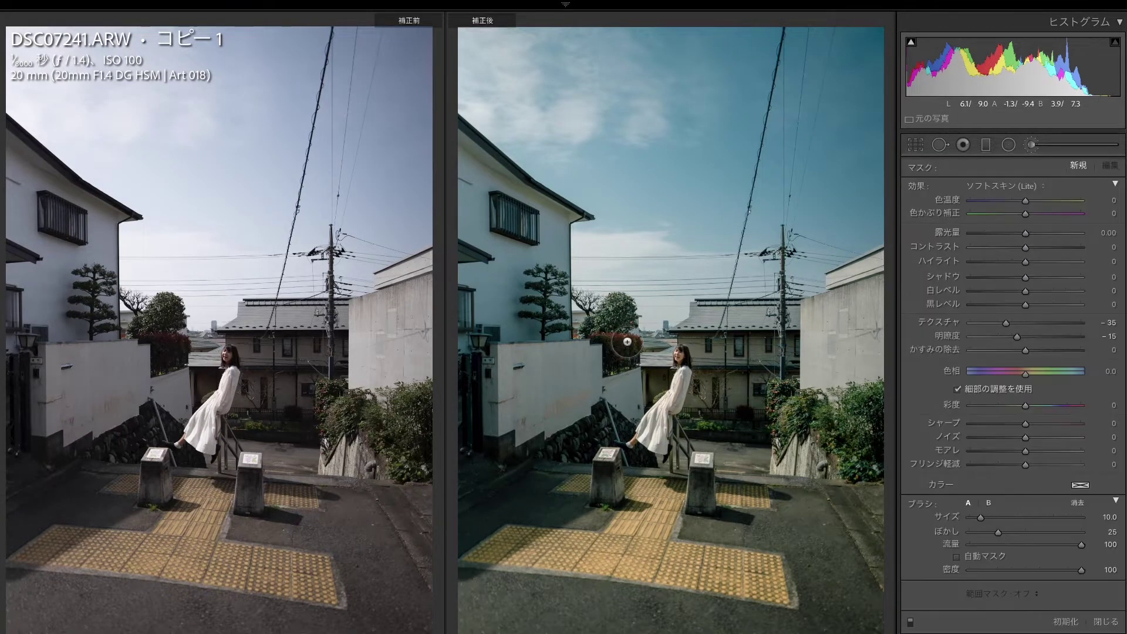
key("]")
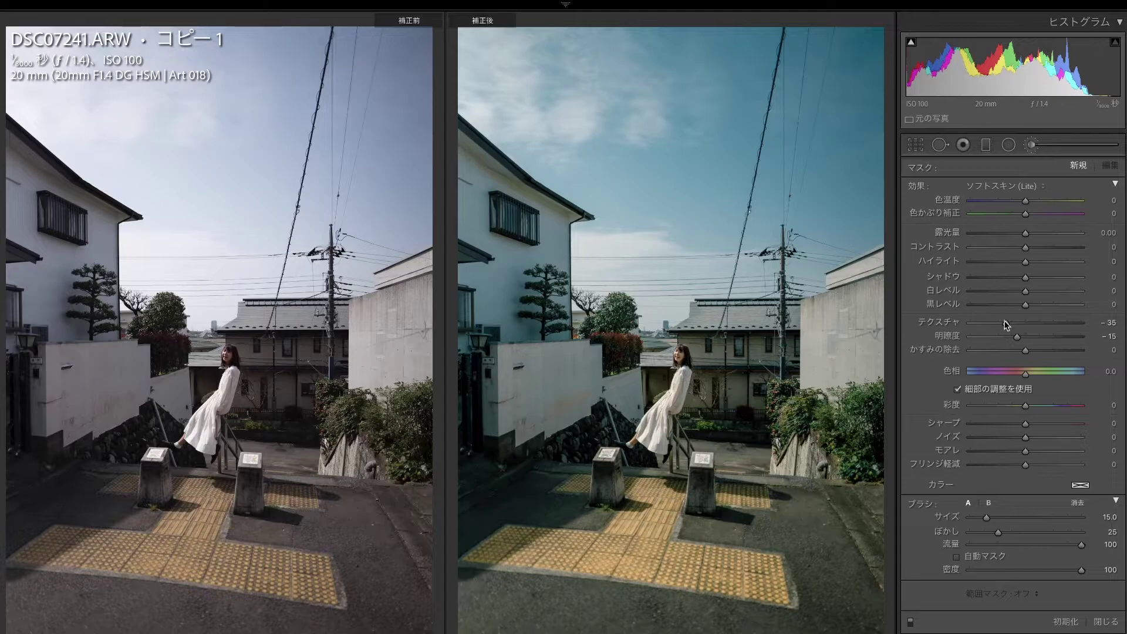
double_click(1005, 322)
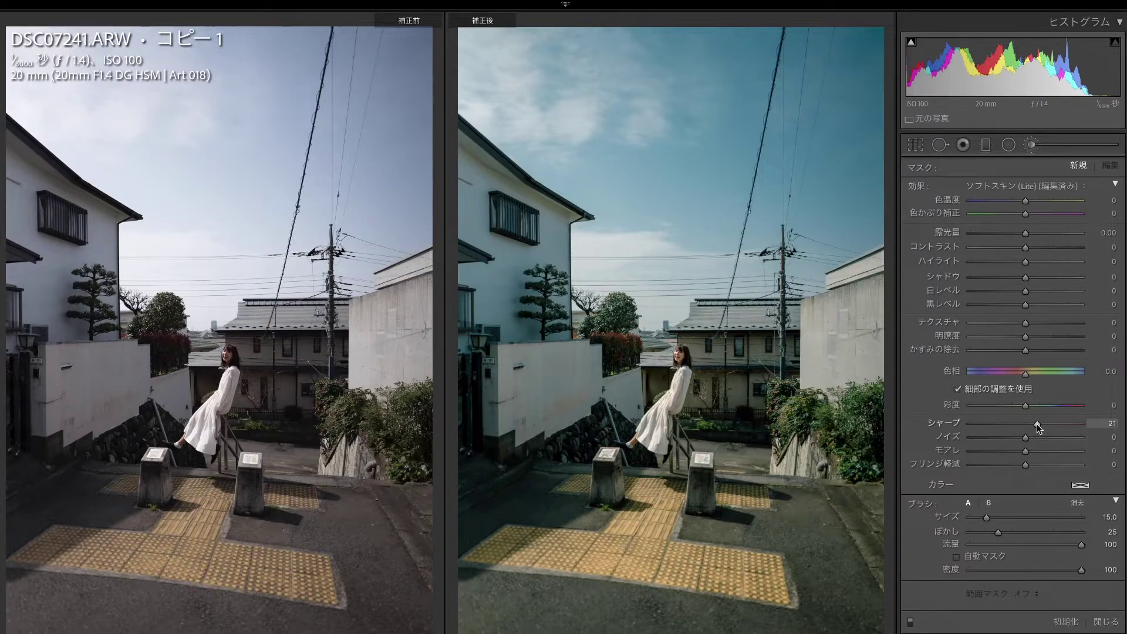
left_click_drag(1037, 424, 1043, 424)
mouse_move(1026, 337)
left_mouse_down()
mouse_move(1035, 340)
mouse_move(1031, 324)
left_mouse_up()
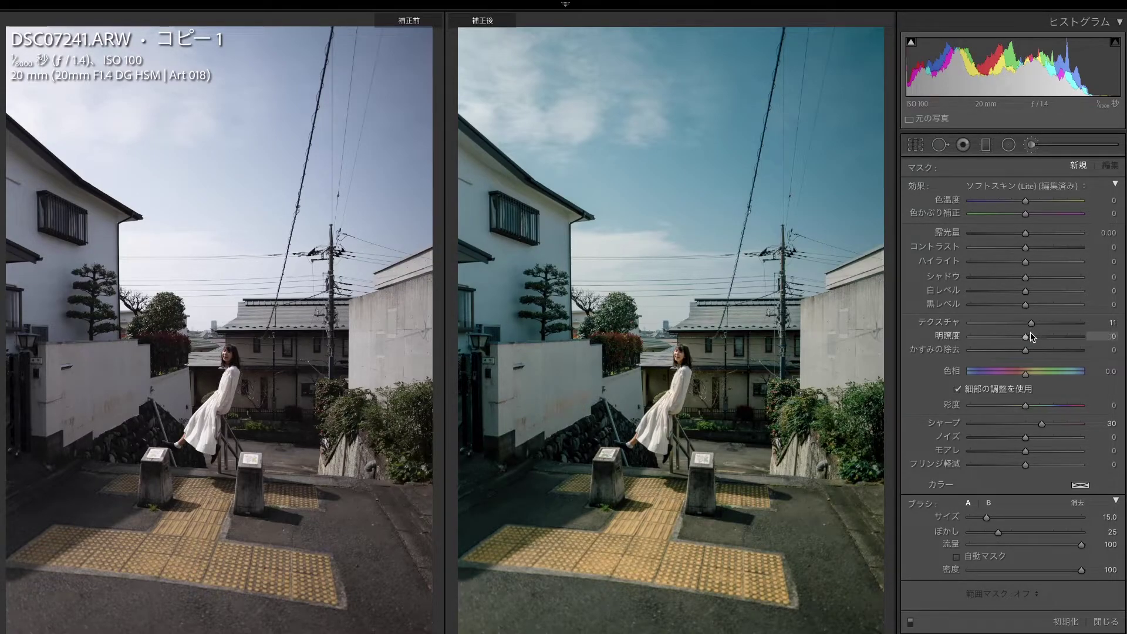
double_click(1031, 324)
scroll(682, 350, "down", 5)
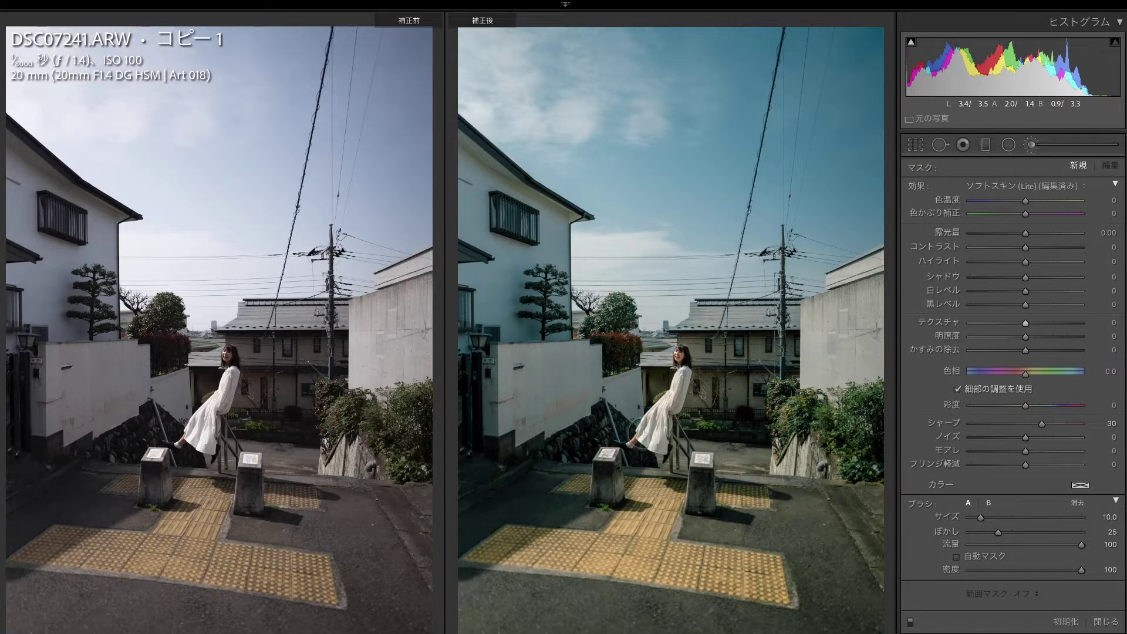
left_click(642, 429)
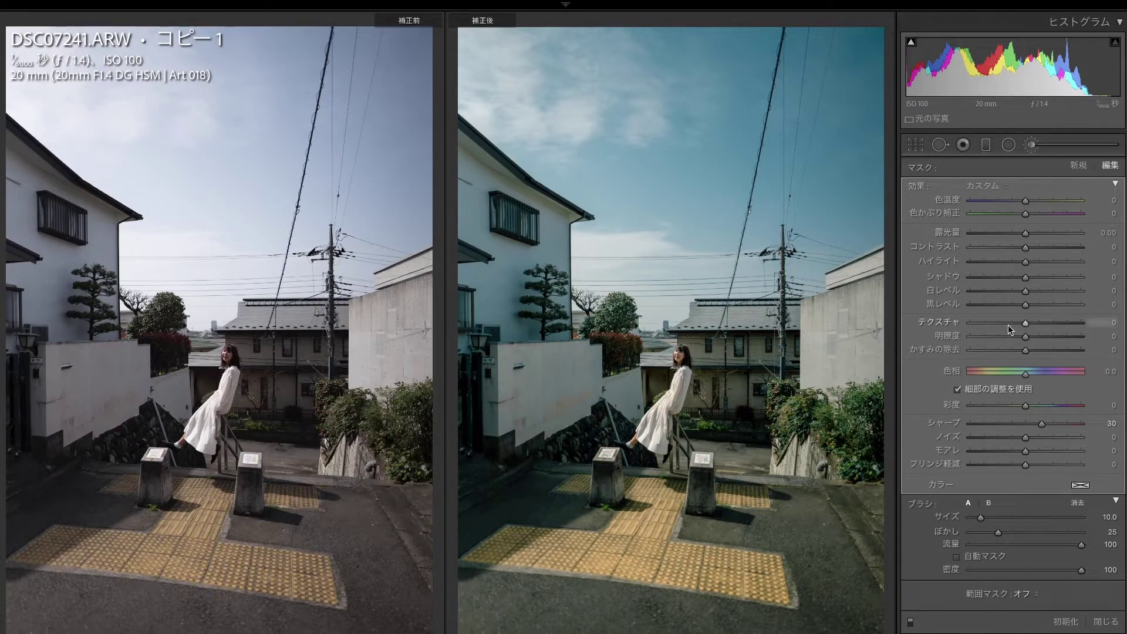
Step: Change the brush to Texture 20, Clarity 20, no sharpening, and lift Exposure to show the mask
right_click(680, 351)
left_click(692, 358)
double_click(1048, 423)
left_click_drag(1025, 335, 1037, 337)
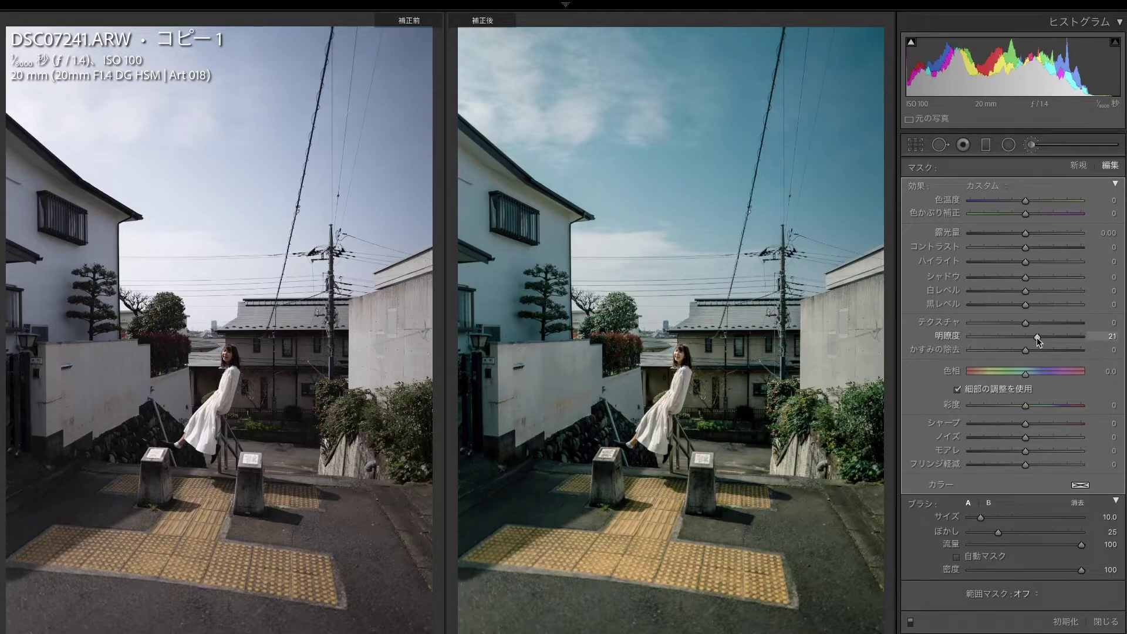
left_click(1036, 323)
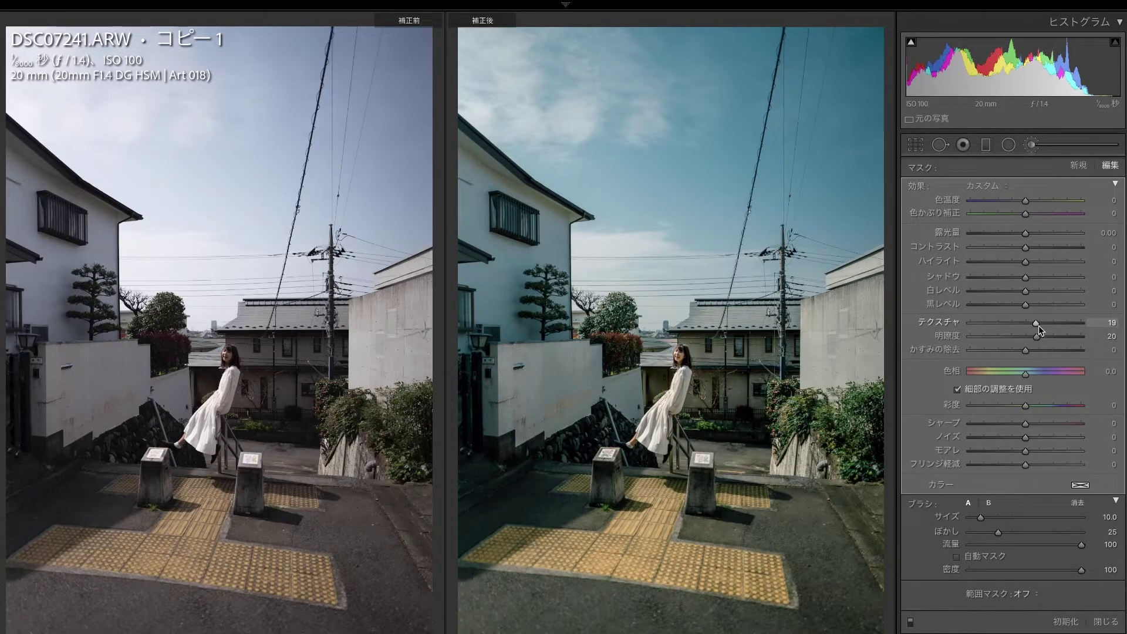
left_click_drag(1038, 326, 1040, 328)
left_click(1078, 504)
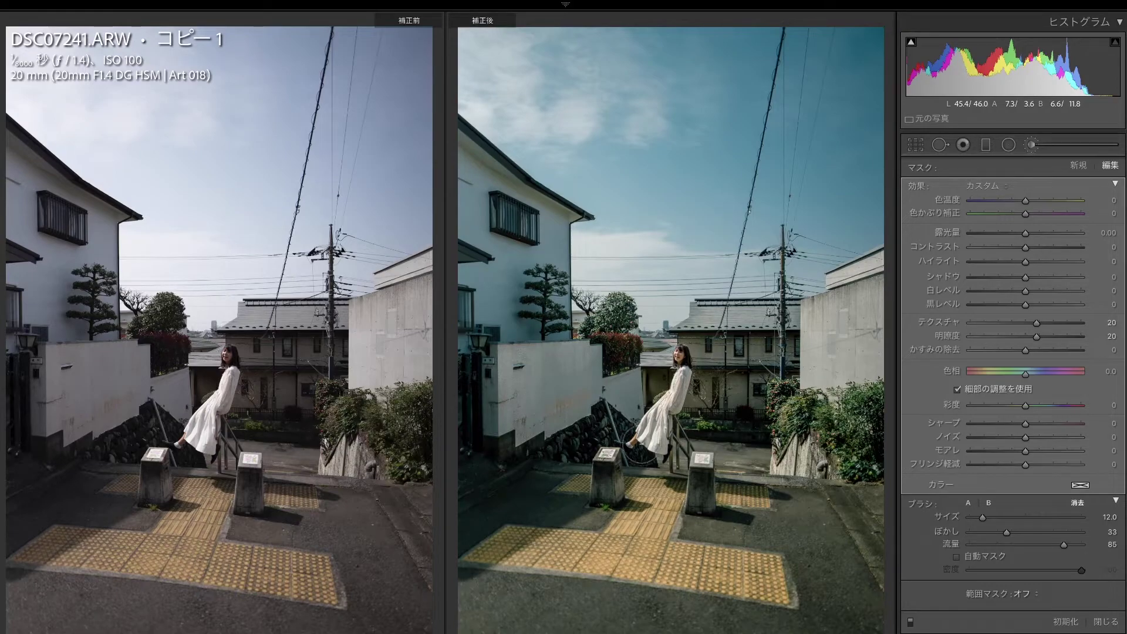
left_click_drag(1050, 238, 1074, 234)
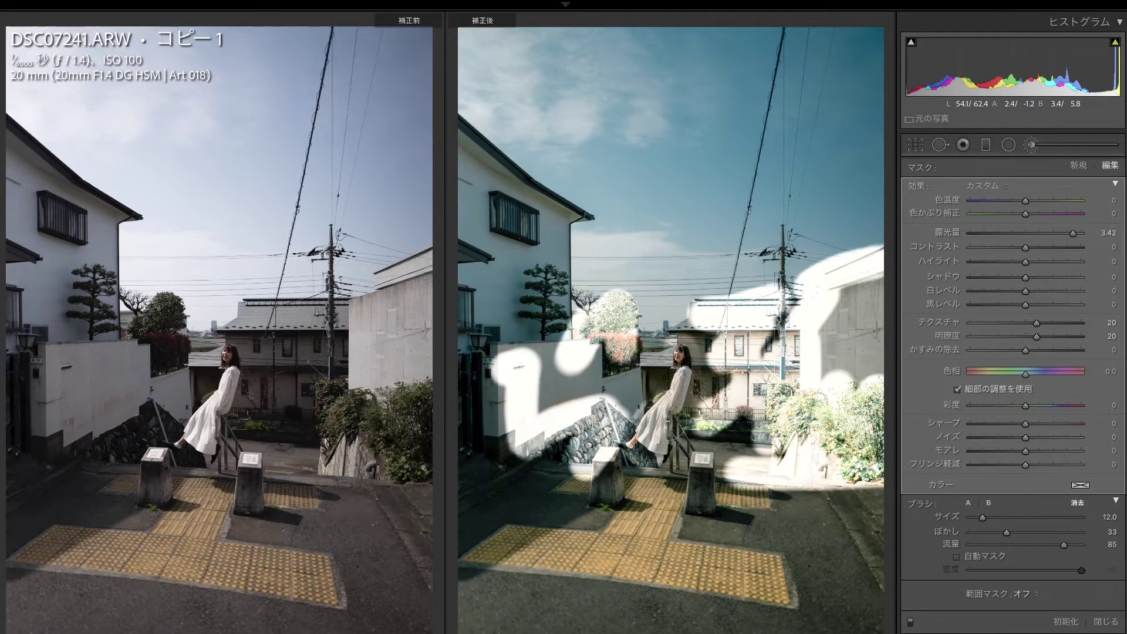
Step: Reopen the brush mask and paint the left wall, undoing two stray strokes
key("k")
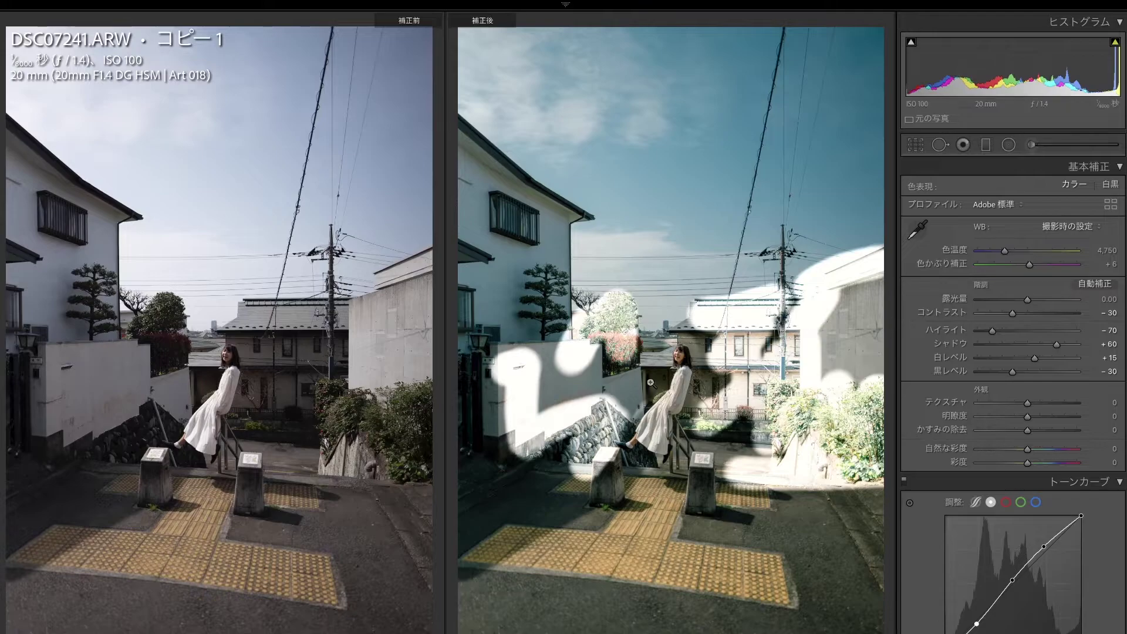
left_click(1032, 144)
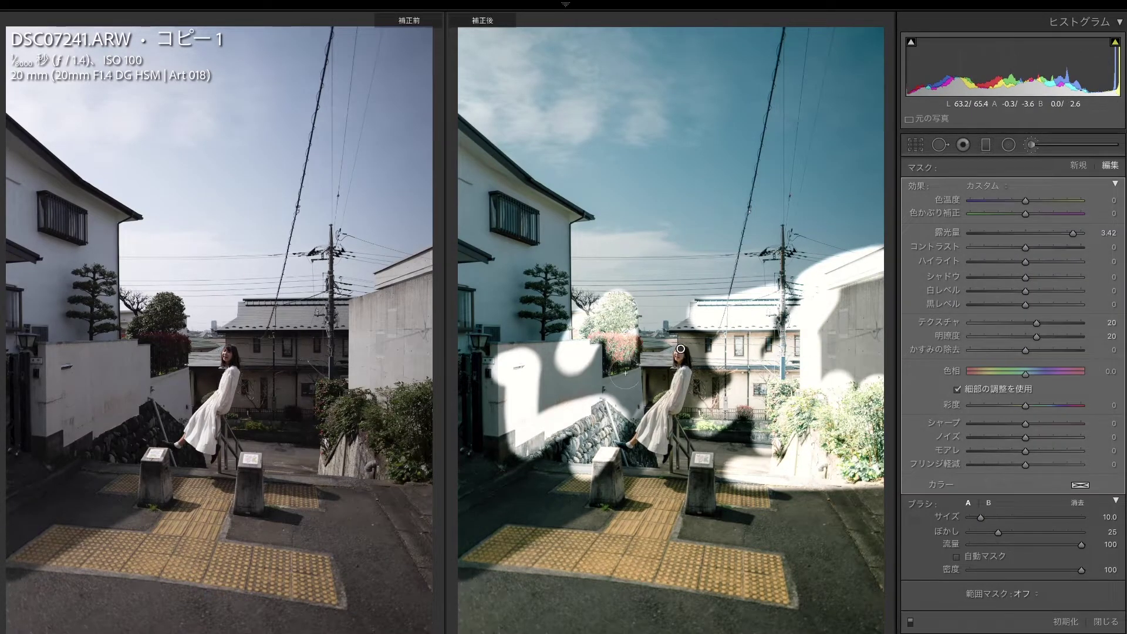
scroll(626, 373, "up", 3)
mouse_move(625, 372)
left_mouse_down()
mouse_move(724, 462)
mouse_move(605, 470)
mouse_move(534, 452)
mouse_move(734, 505)
mouse_move(787, 496)
left_mouse_up()
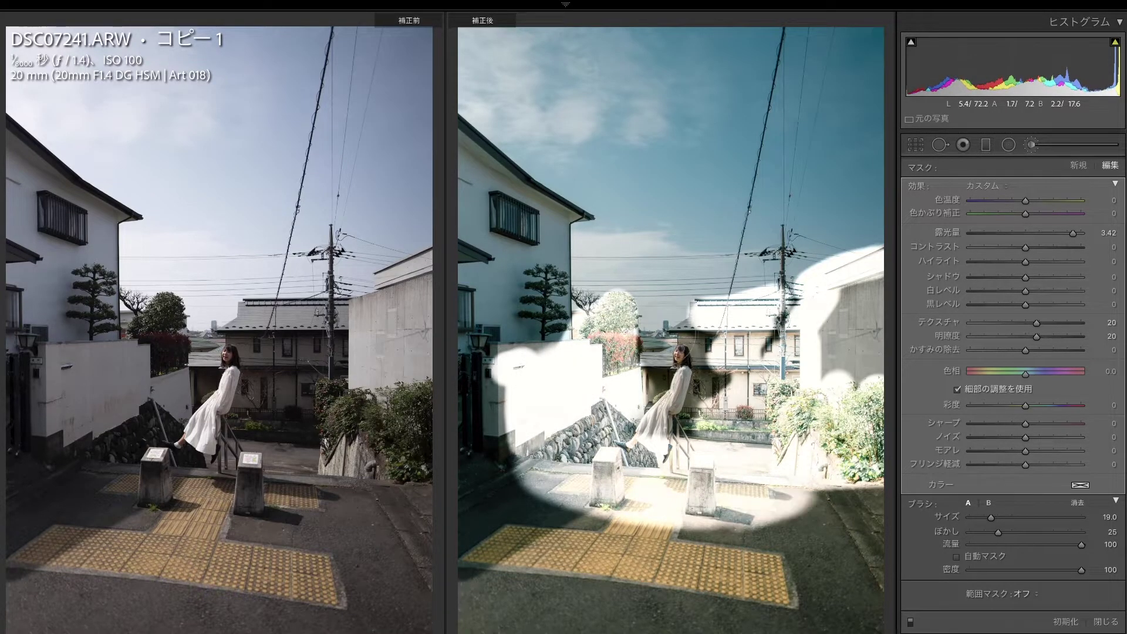
left_click_drag(625, 299, 669, 352)
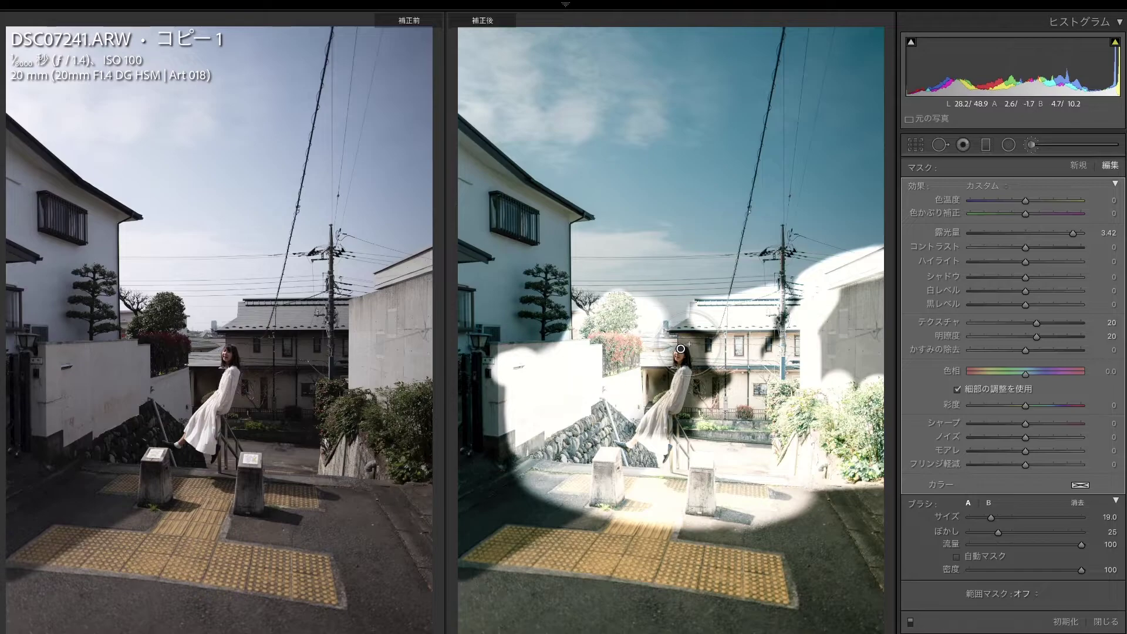
key("ctrl+z")
scroll(680, 348, "down", 3)
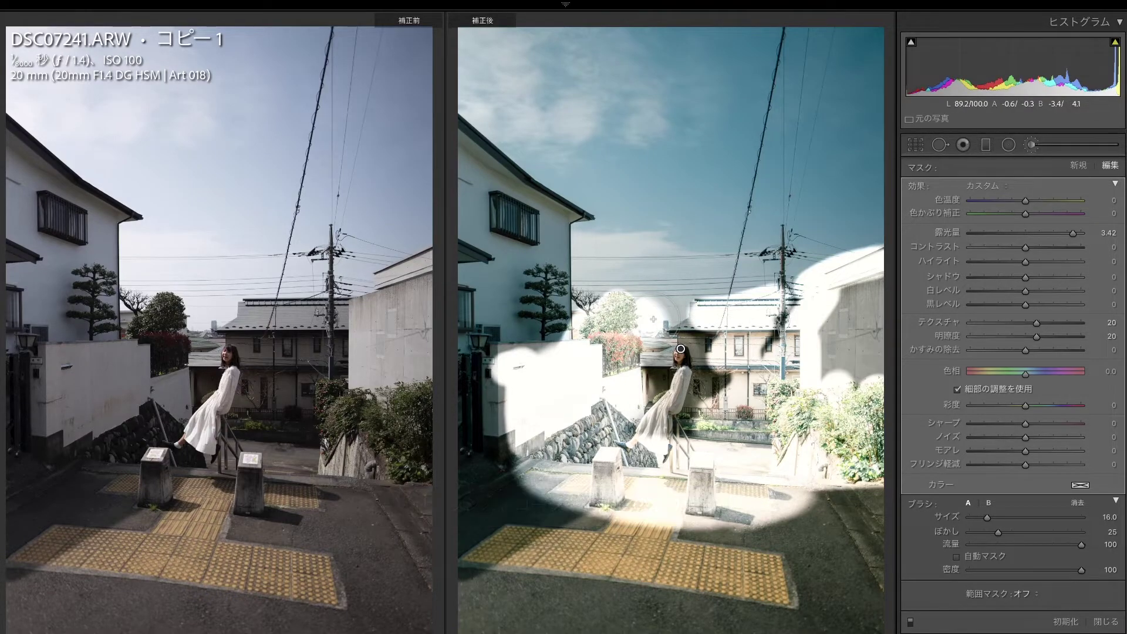
key("ctrl+z")
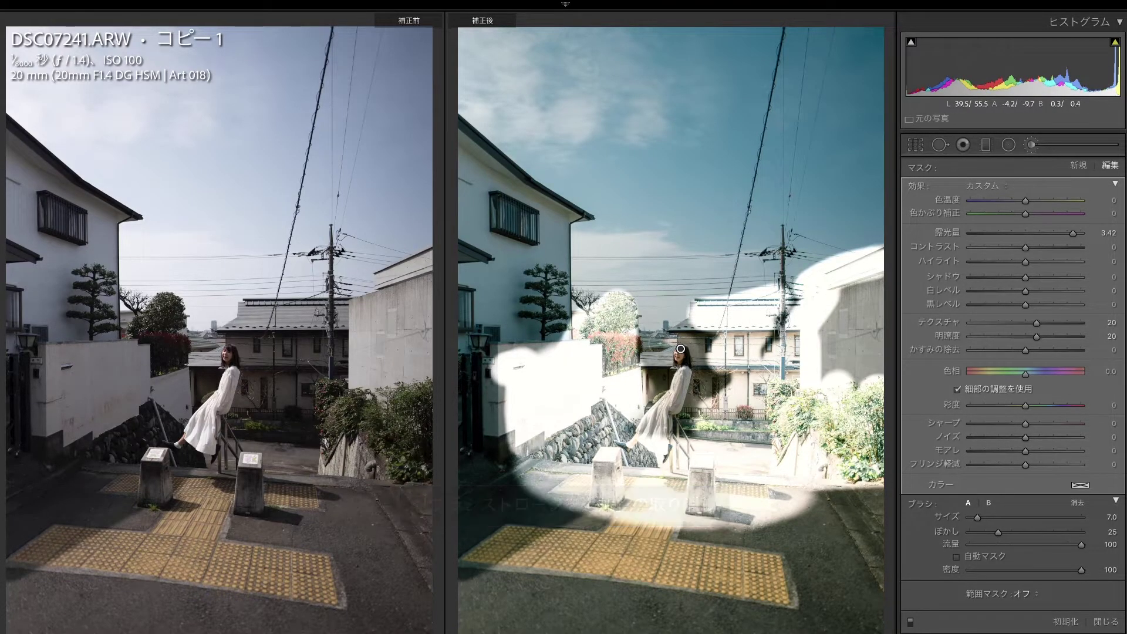
Step: Extend the brushed area over the pine tree and right-hand wall, then close the brush
left_click(524, 274)
left_click_drag(525, 274, 512, 202)
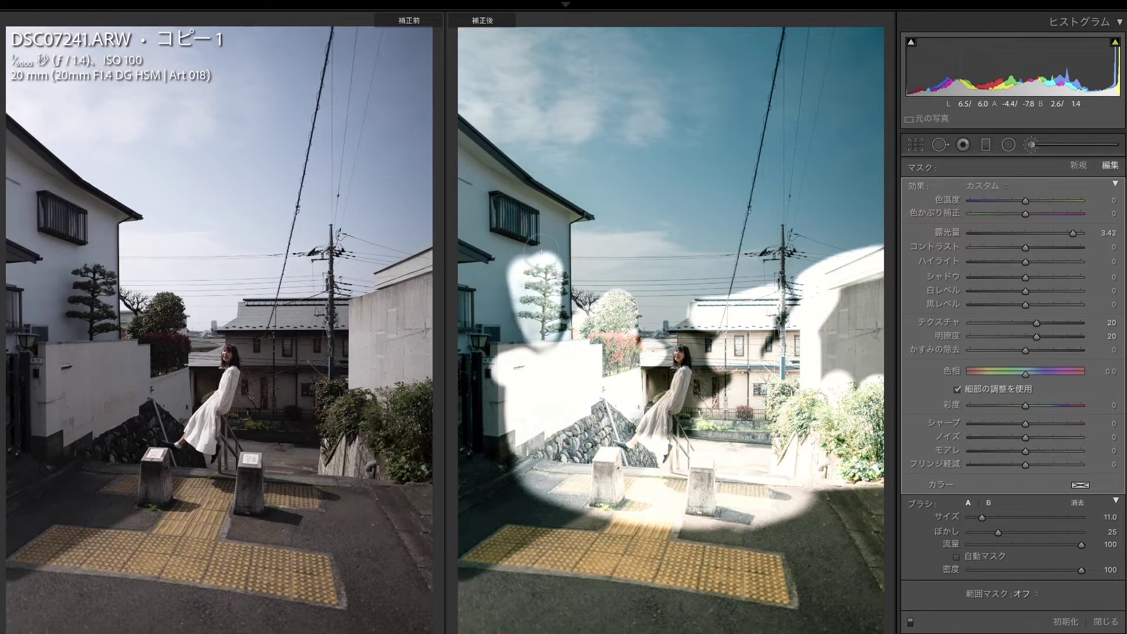
left_click_drag(890, 371, 877, 333)
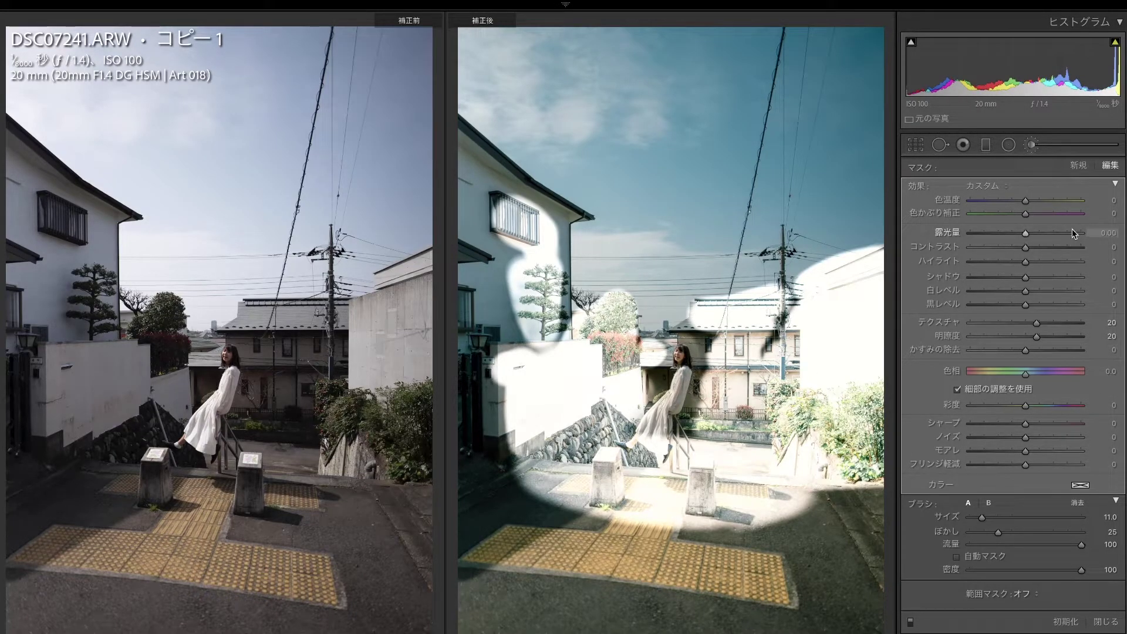
key("k")
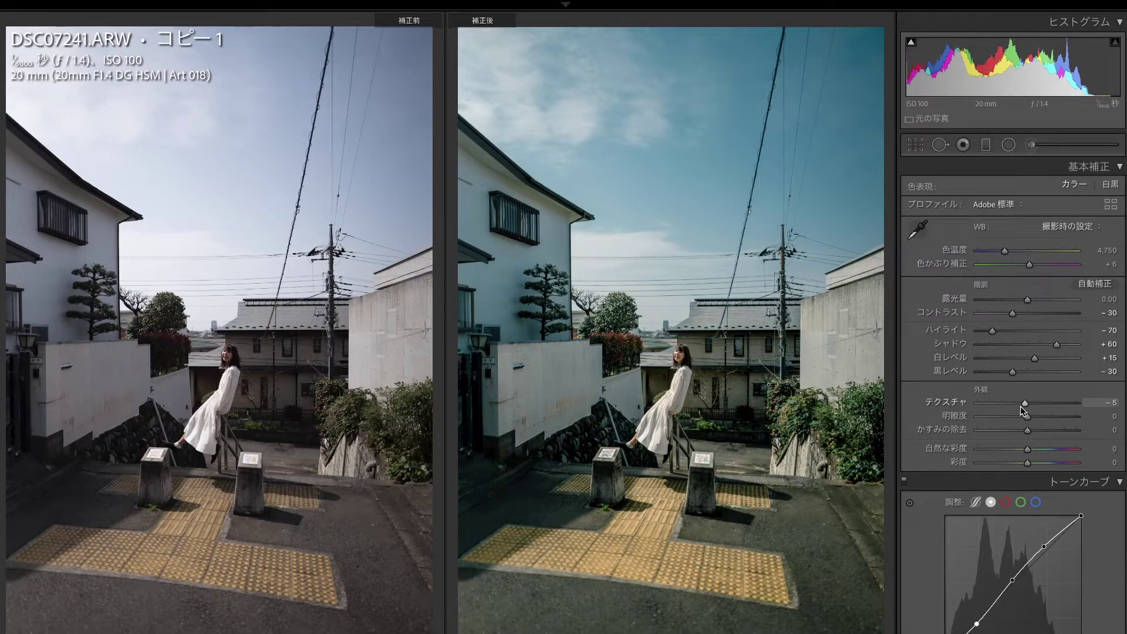
Step: Lower global Texture and Clarity each to -10 in the Basic panel
left_click_drag(1021, 406, 1018, 416)
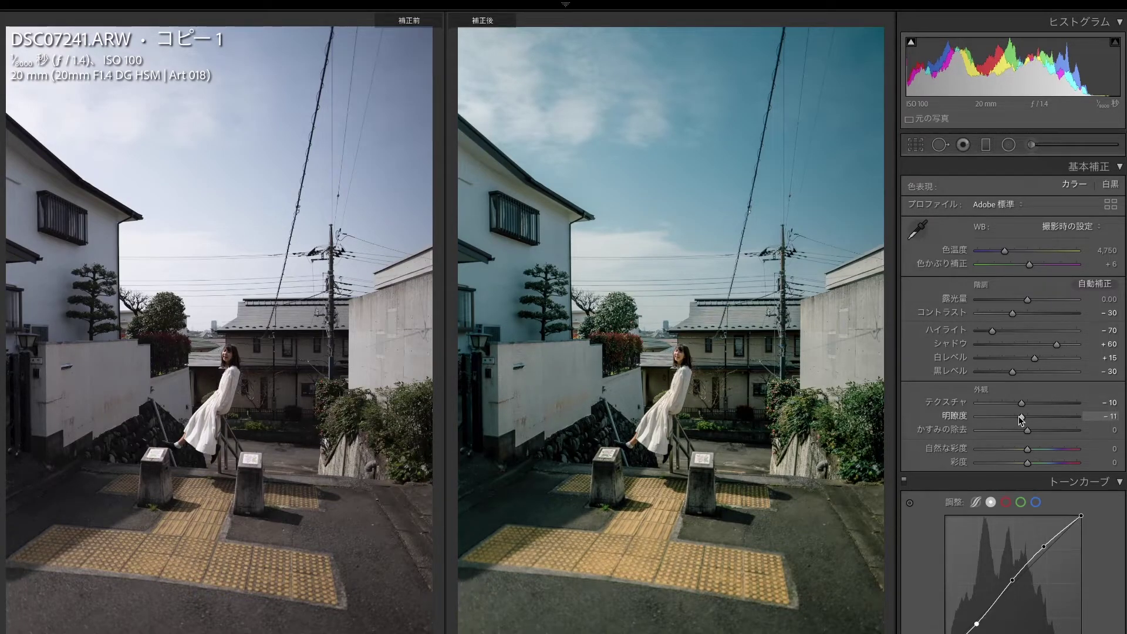
left_click_drag(1021, 417, 1020, 417)
Step: Reopen the radial filter, remove its Sharpness, and test darkening the outside before resetting
key("shift+m")
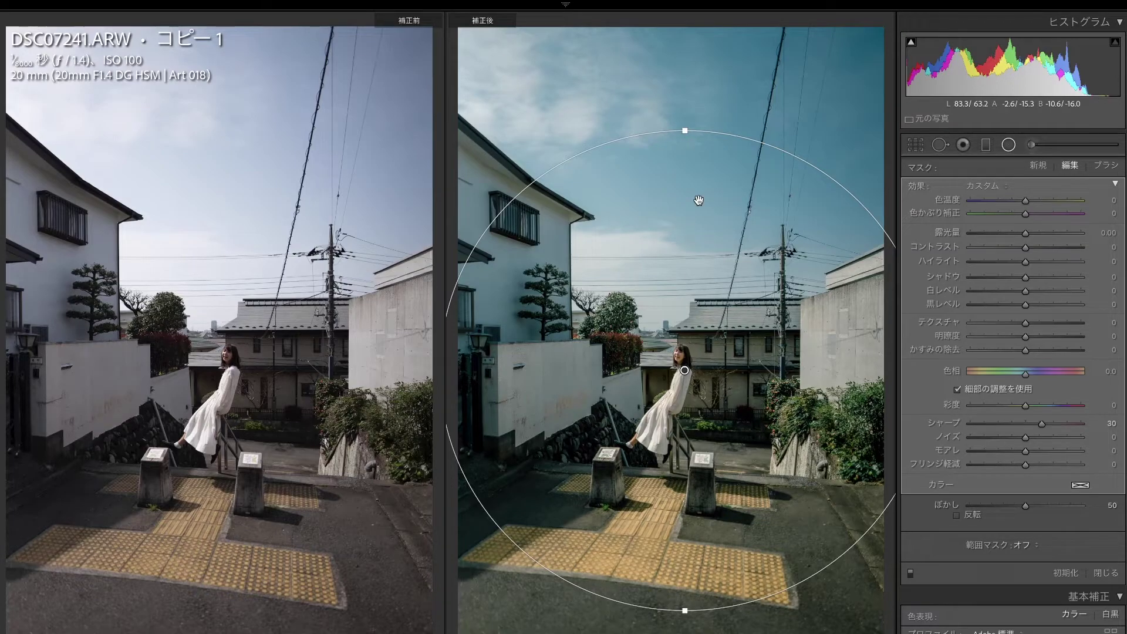
double_click(1042, 423)
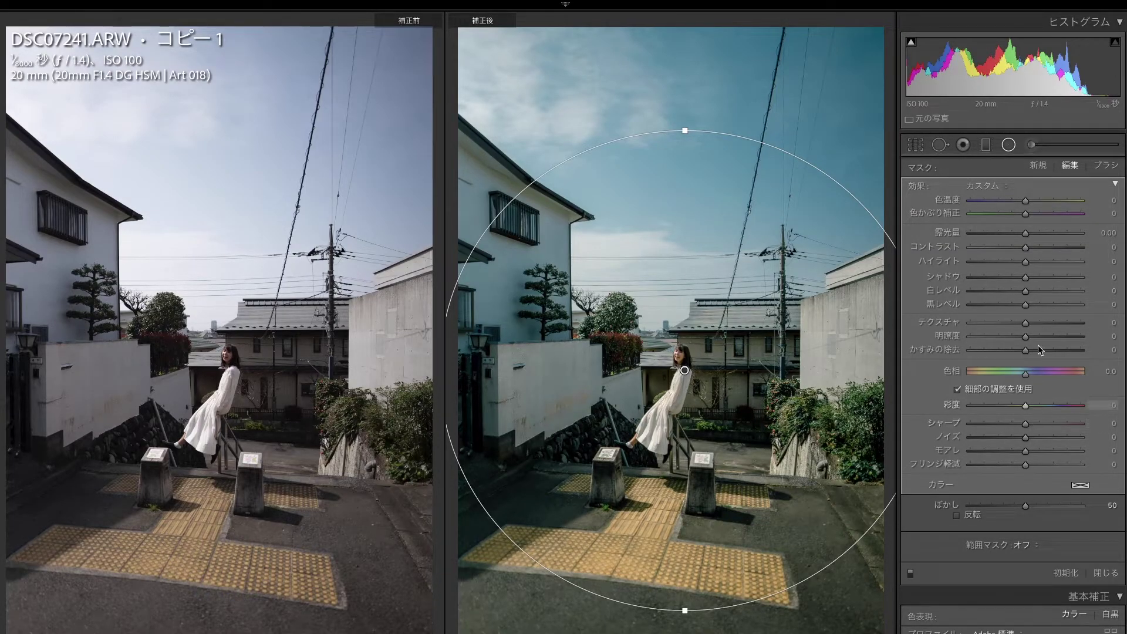
left_click_drag(1025, 233, 963, 235)
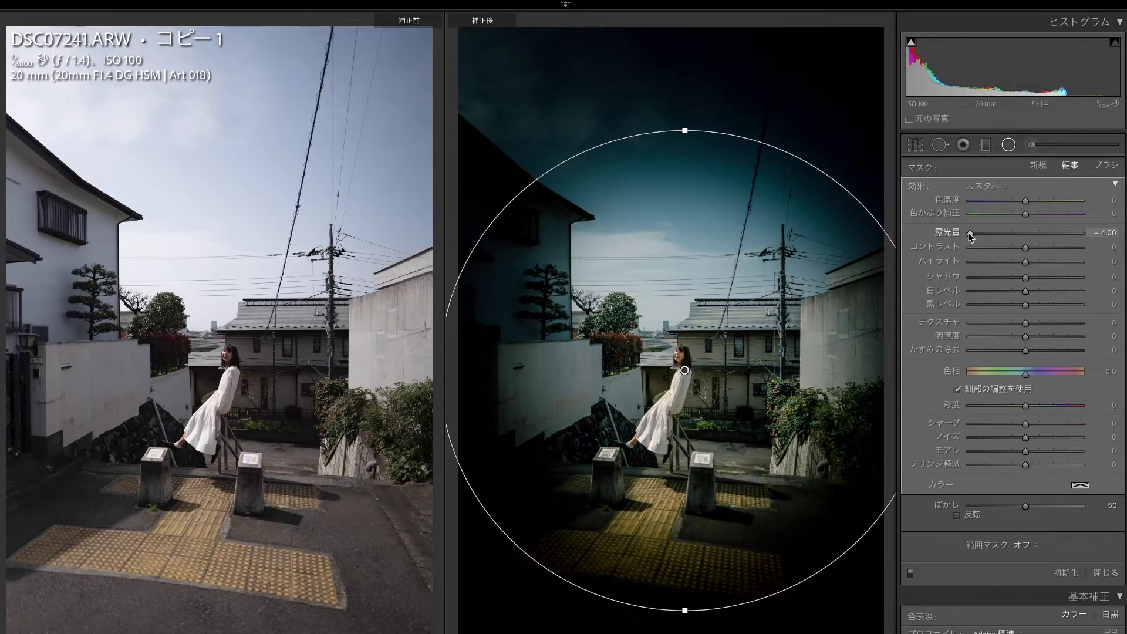
double_click(947, 232)
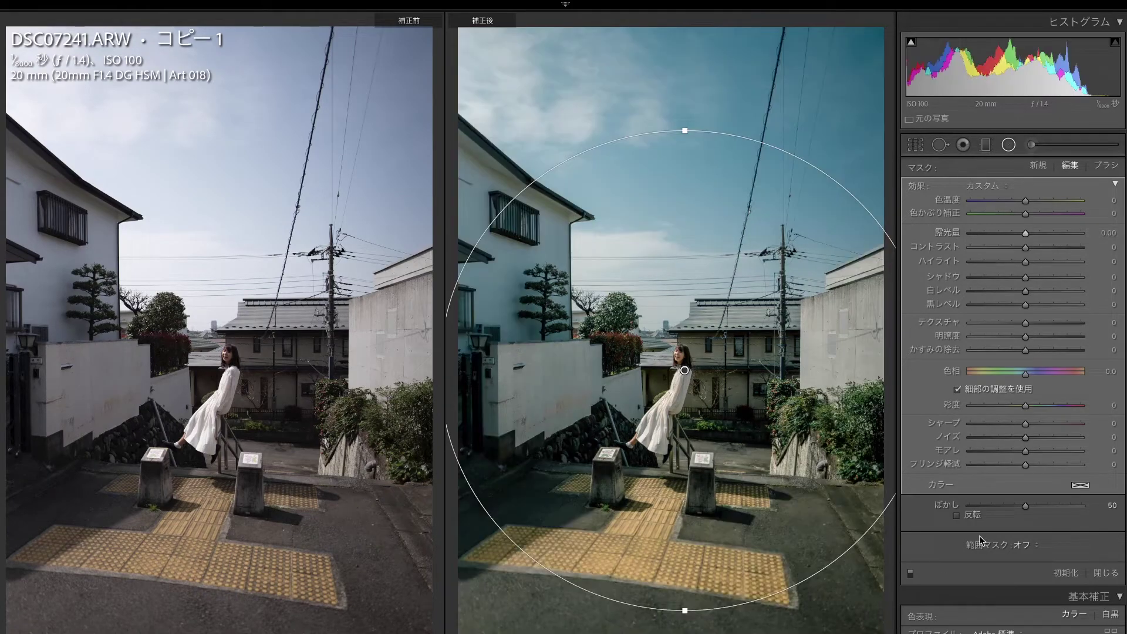
left_click_drag(684, 370, 682, 373)
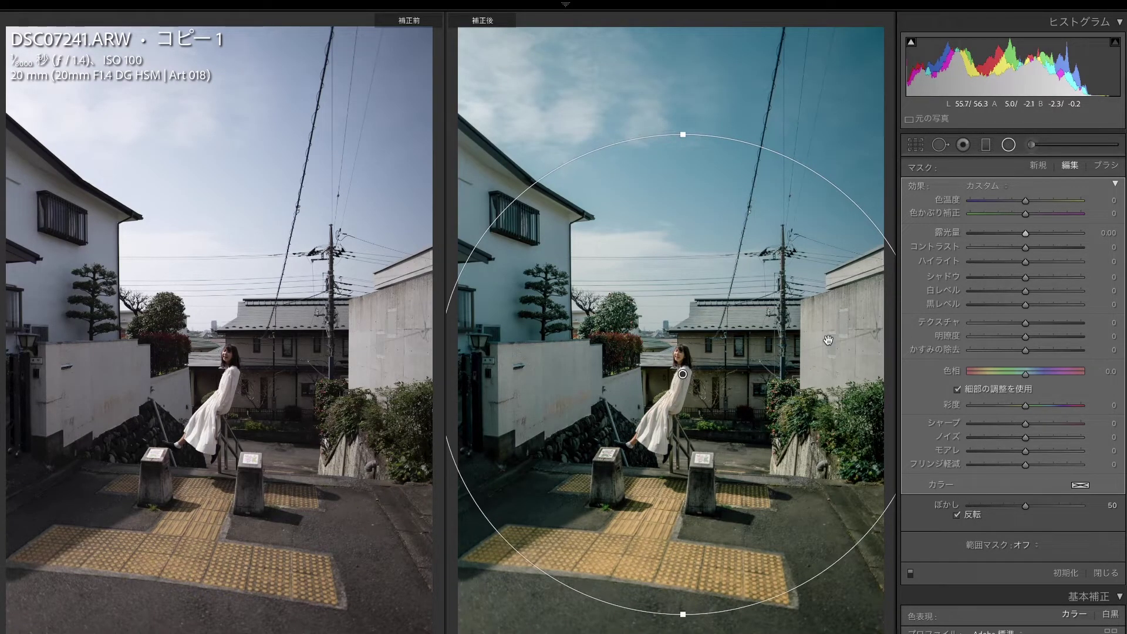
Step: Test brightening the outside with exposure from 0.27 to 0.88, then reset exposure to zero
left_click_drag(1025, 234, 1057, 238)
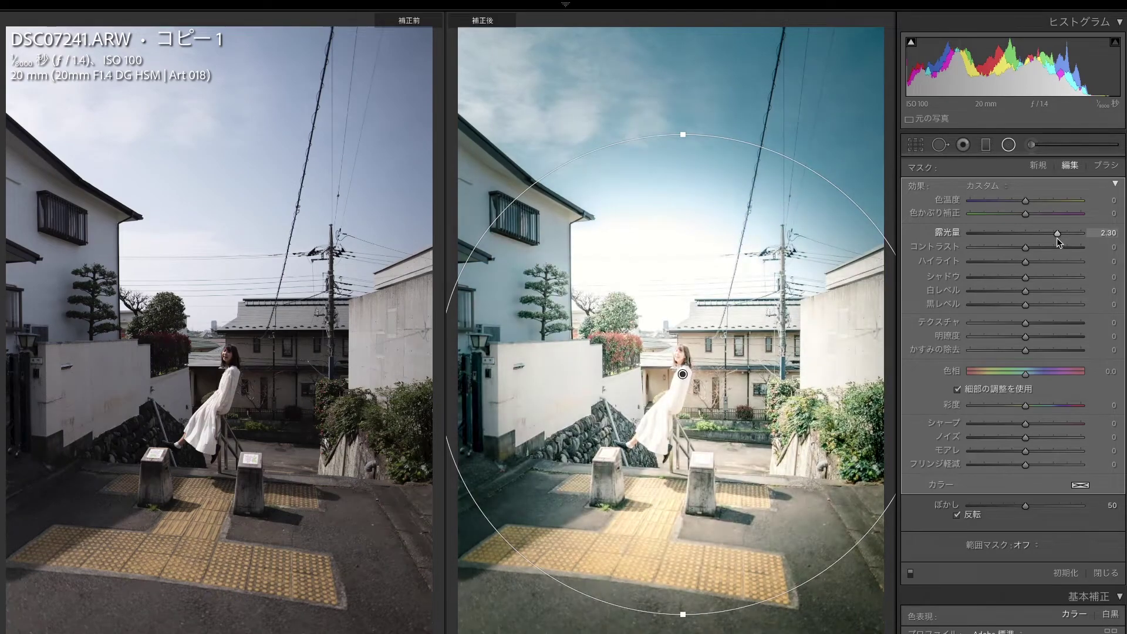
left_click_drag(682, 373, 680, 377)
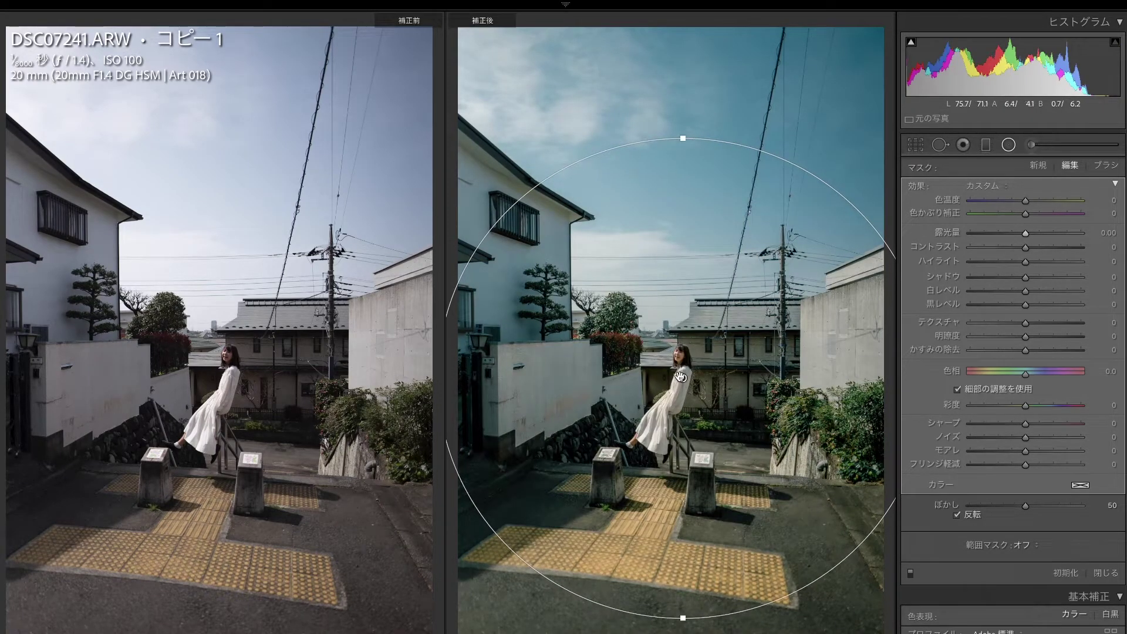
left_click_drag(1025, 233, 1030, 233)
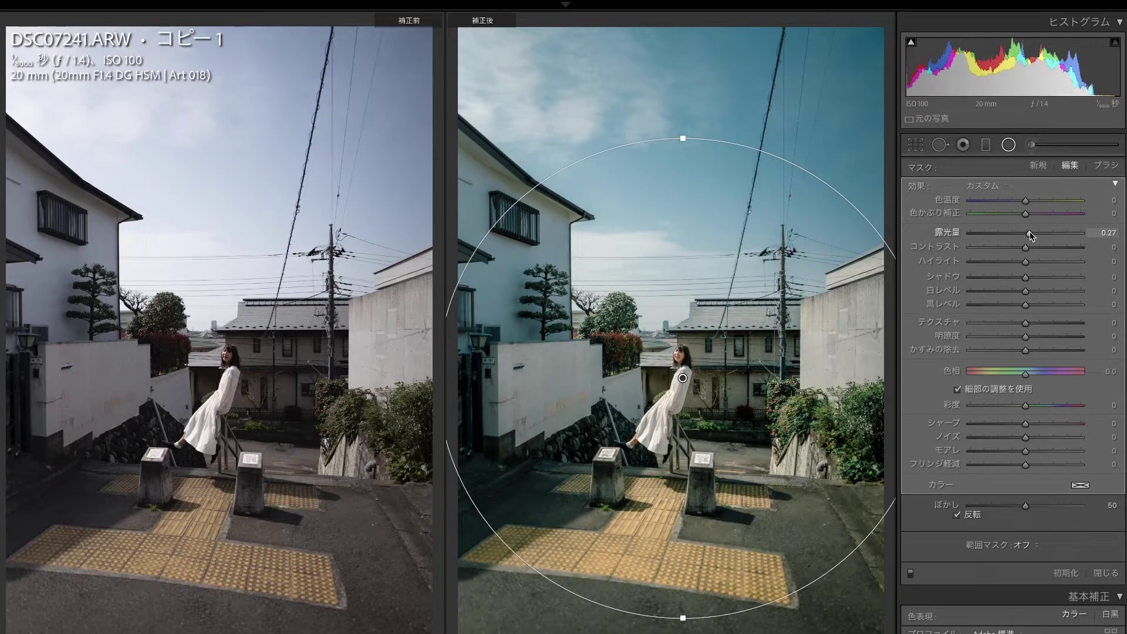
double_click(1030, 233)
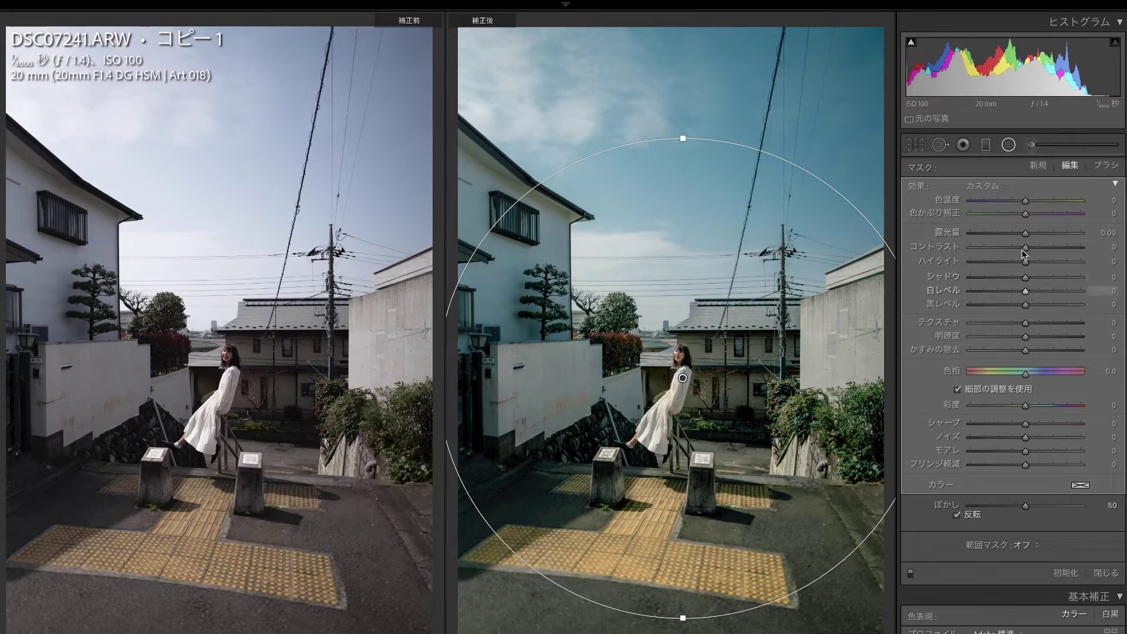
left_click_drag(1025, 233, 1034, 237)
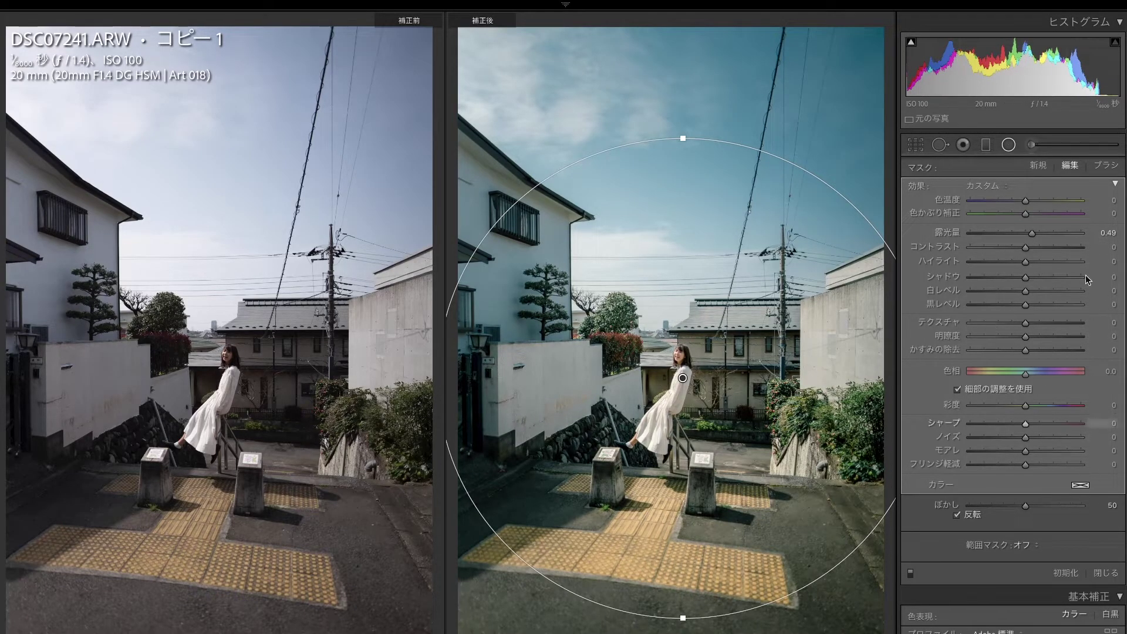
left_click(1037, 233)
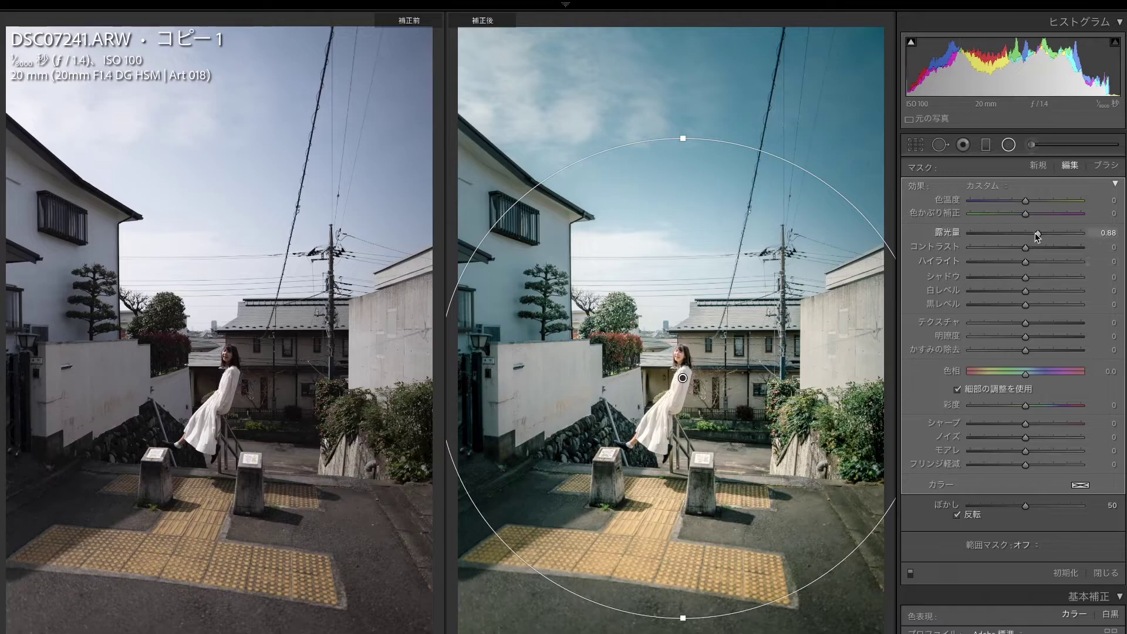
double_click(1038, 233)
Step: Try Highlights 27, then raise the radial filter's Whites to about 40 with exposure at zero
left_click(1040, 262)
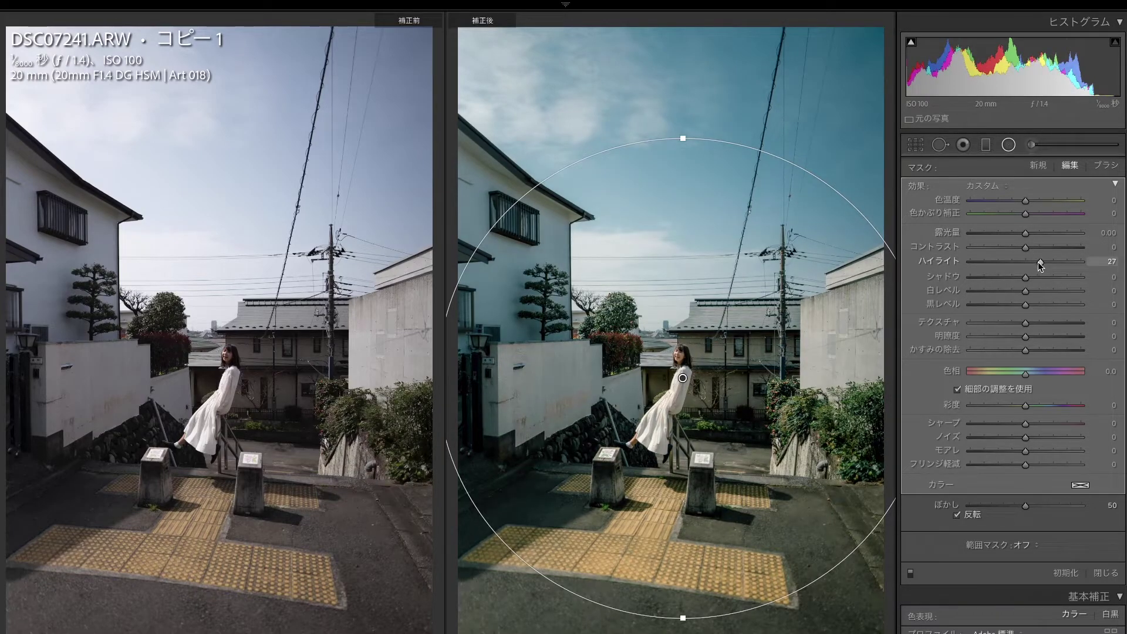
double_click(1039, 263)
left_click(1039, 292)
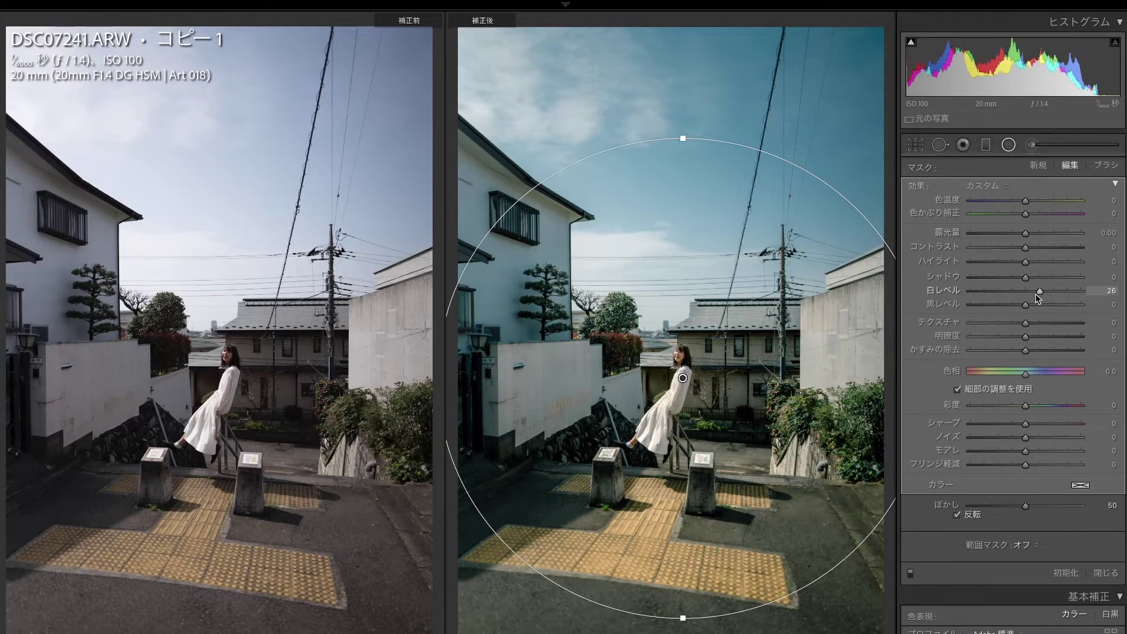
left_click(1037, 292)
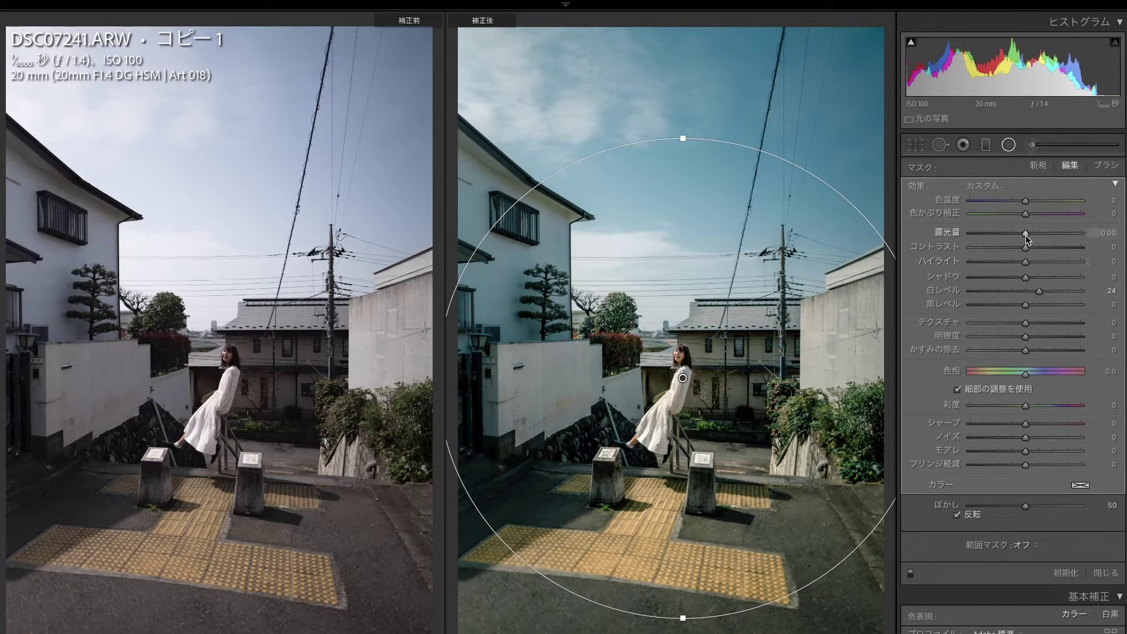
left_click_drag(1026, 234, 1030, 234)
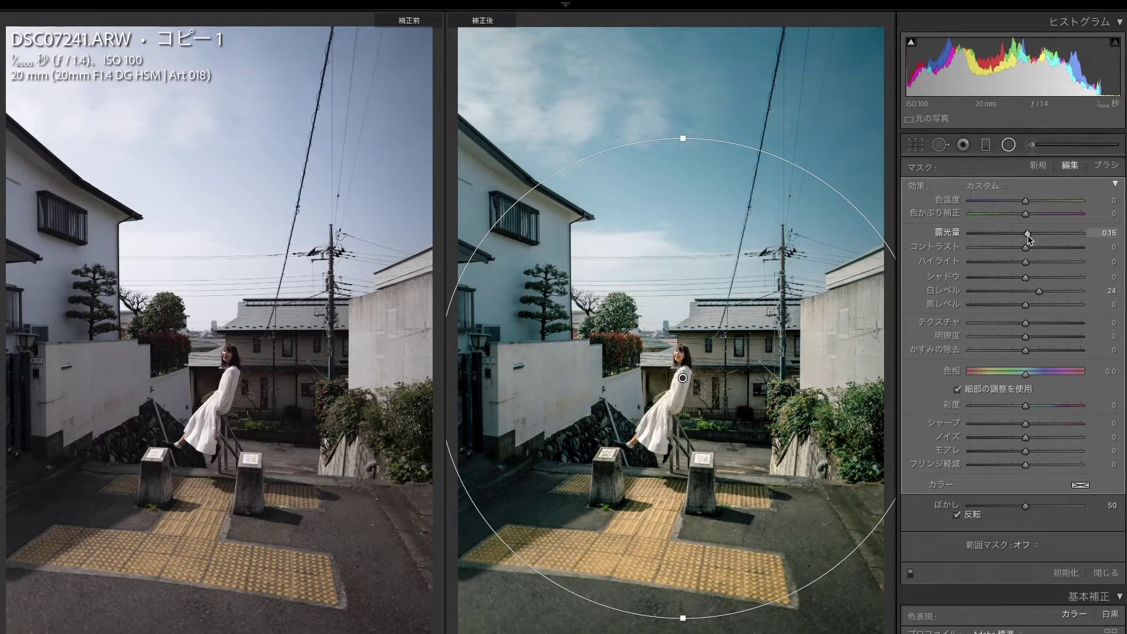
double_click(1027, 233)
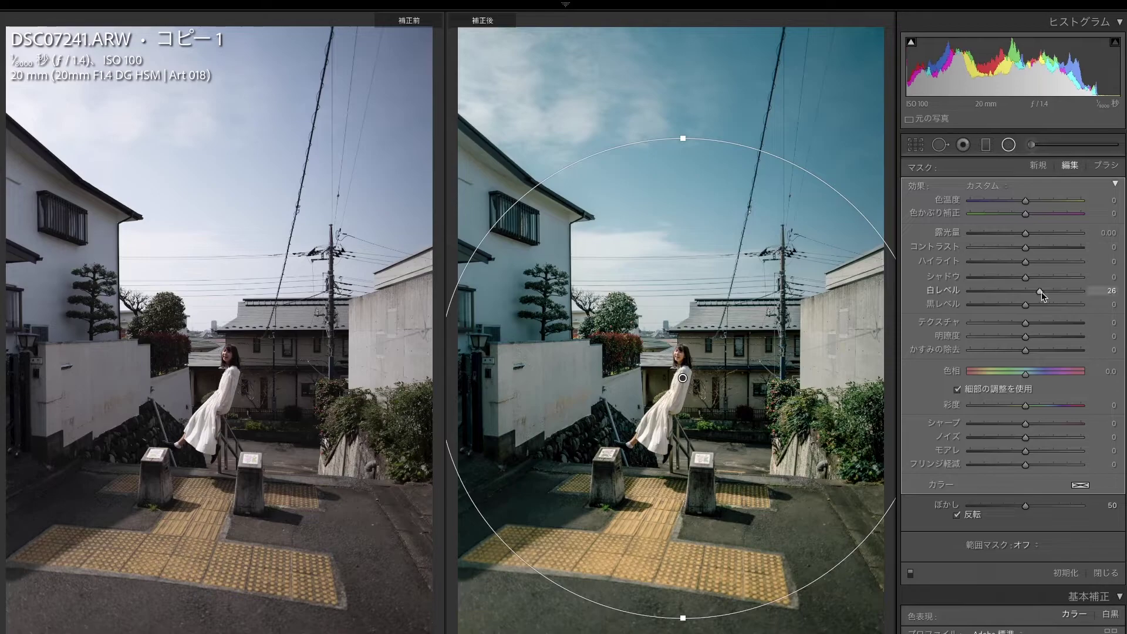
left_click_drag(1040, 292, 1040, 299)
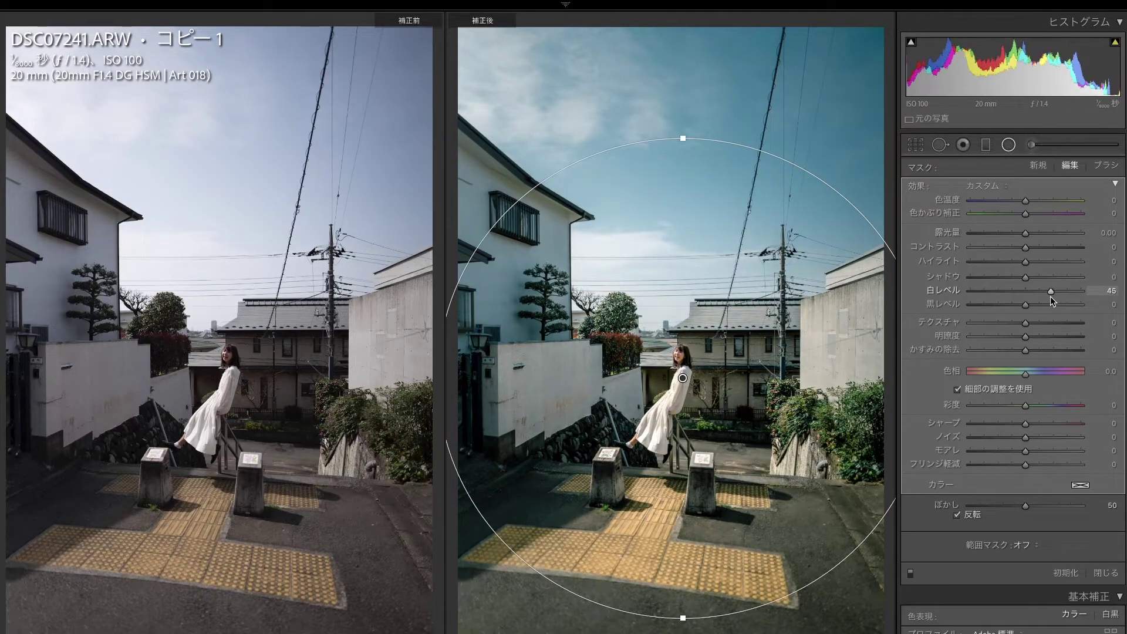
scroll(1040, 300, "down", 5)
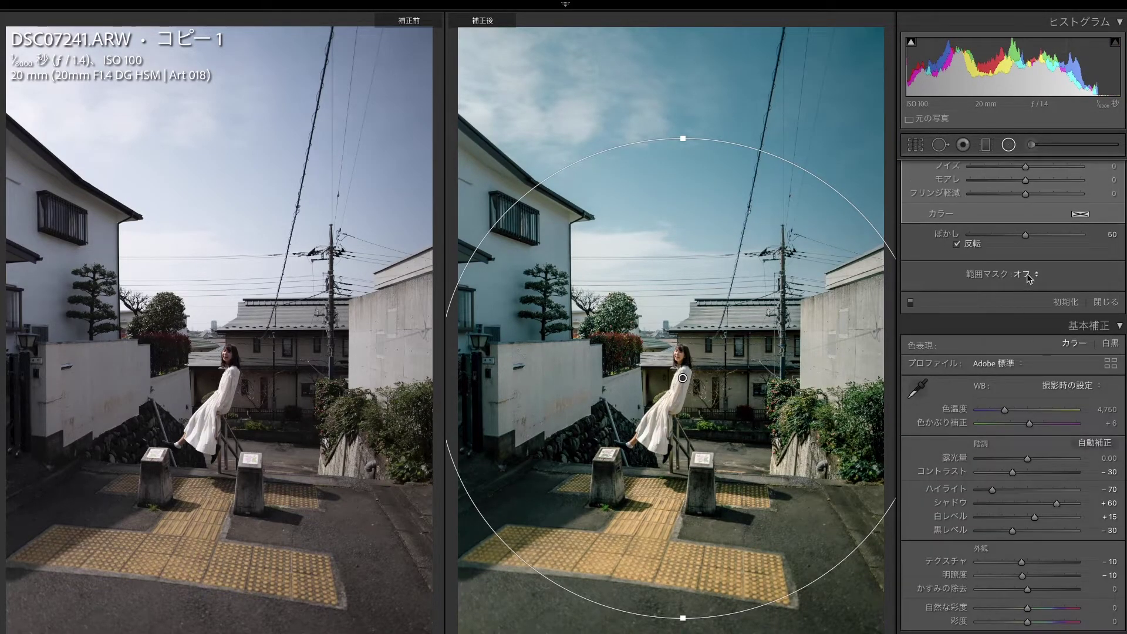
Step: Add a luminance range mask to the radial filter with its range starting at 40
left_click(1030, 275)
left_click(1037, 307)
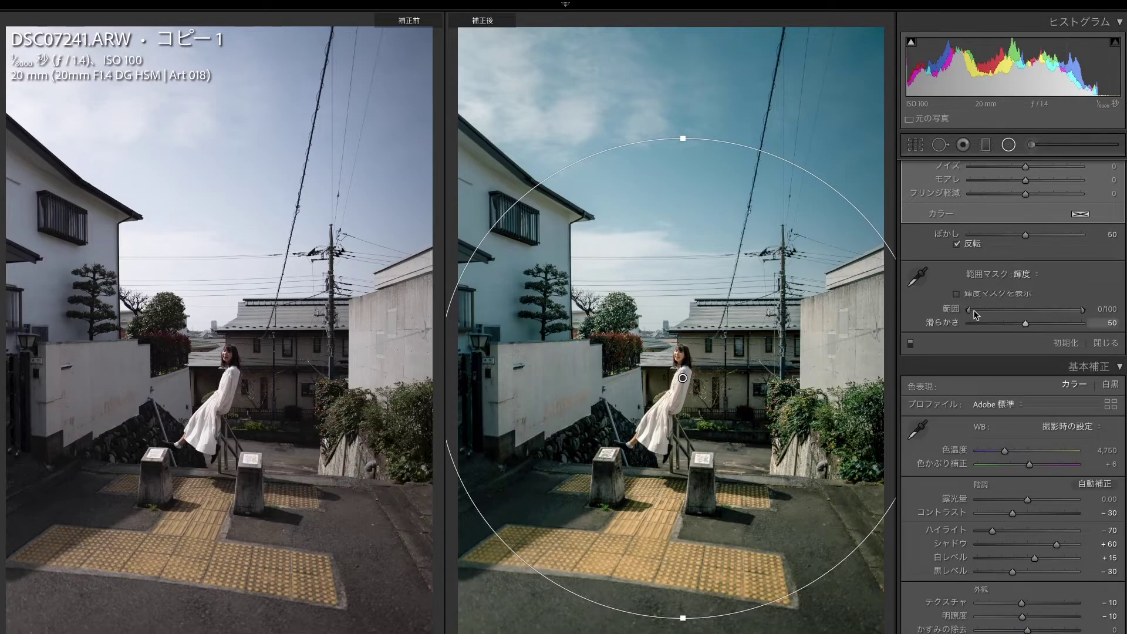
key("alt")
left_click_drag(970, 310, 1012, 312)
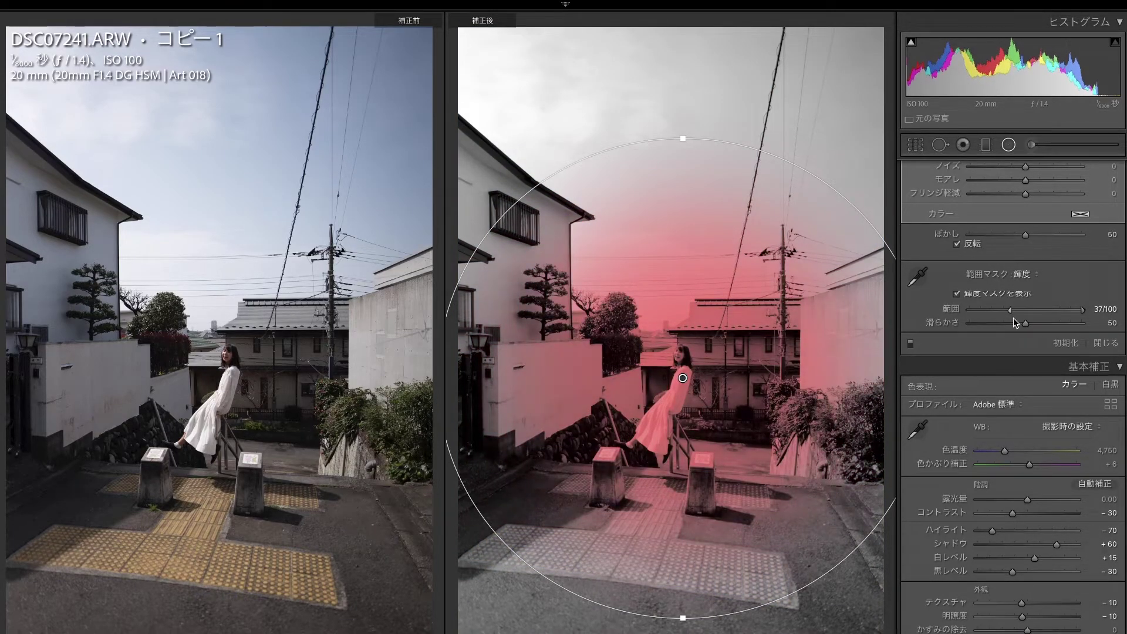
left_click(968, 289)
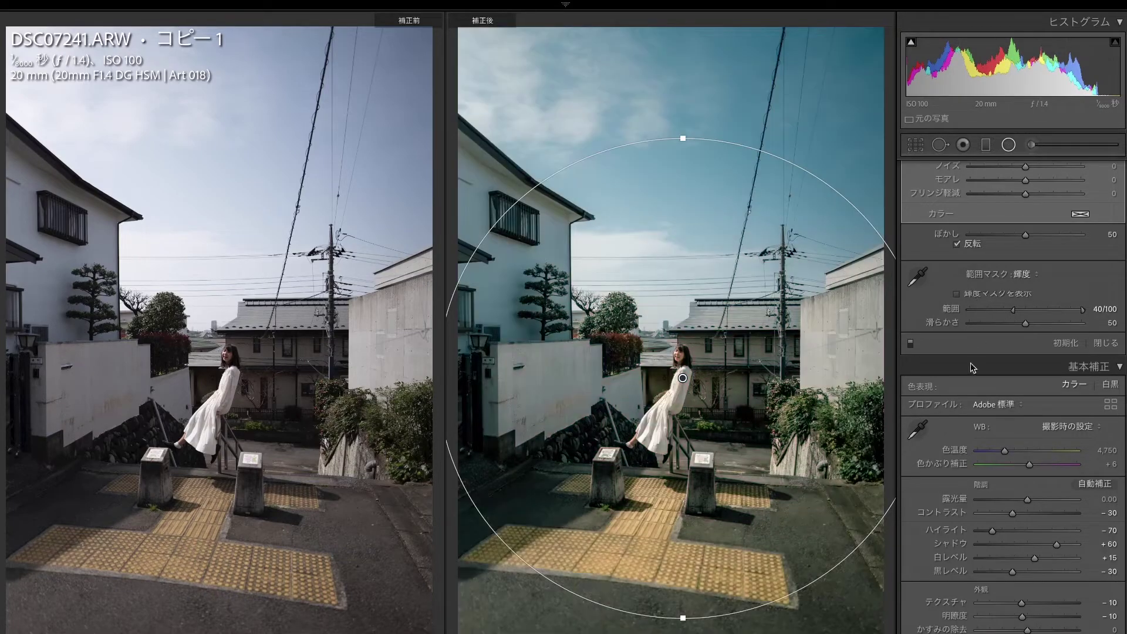
Step: Compare the radial filter off and on, trying smoothness 66 before keeping 50
left_click(911, 342)
left_click(911, 343)
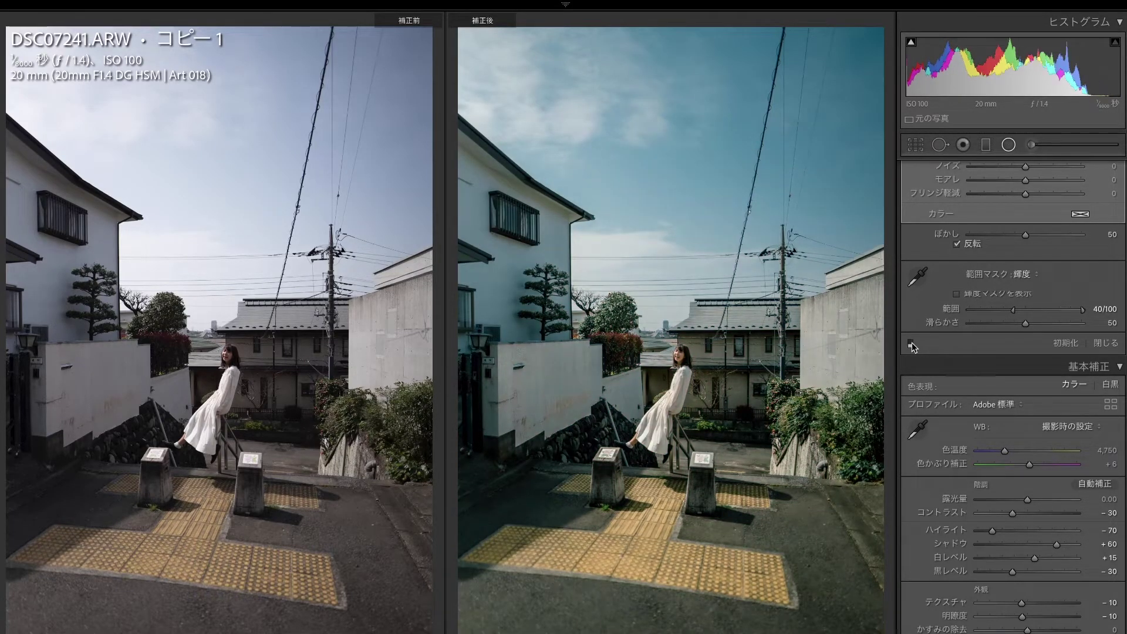
left_click(911, 343)
key("z")
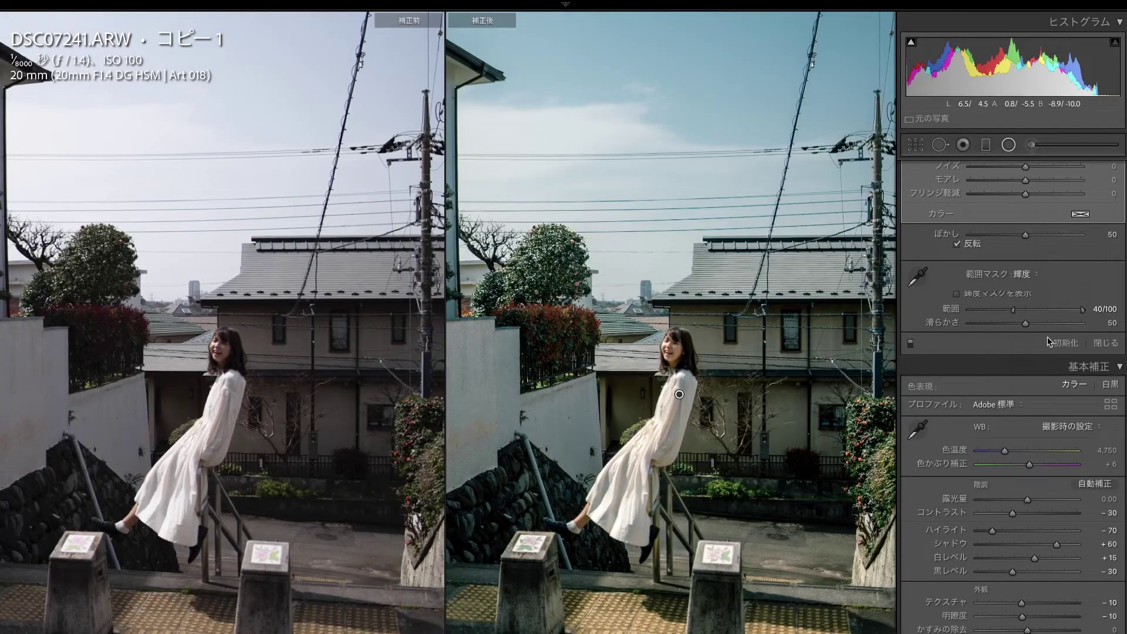
left_click(910, 344)
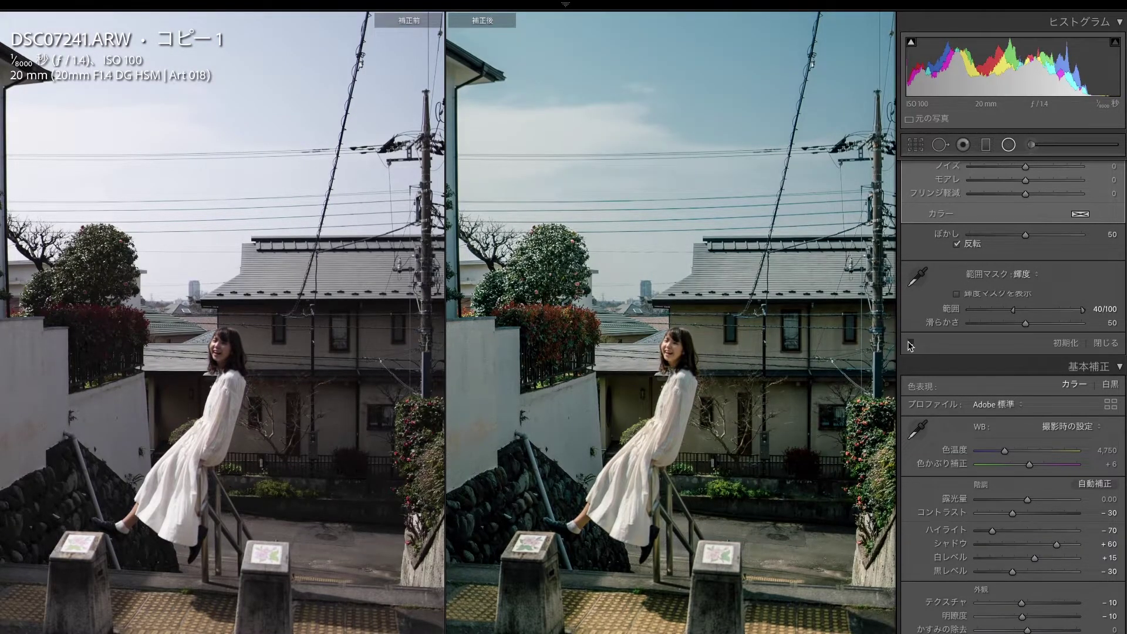
left_click(911, 343)
left_click(910, 343)
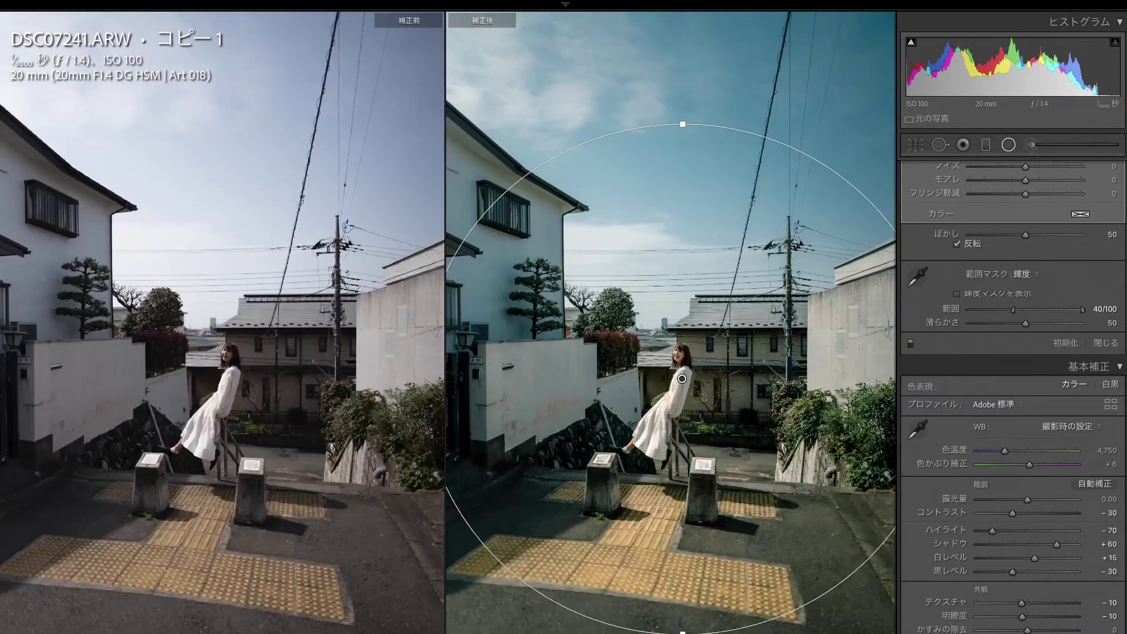
left_click_drag(1025, 324, 1044, 324)
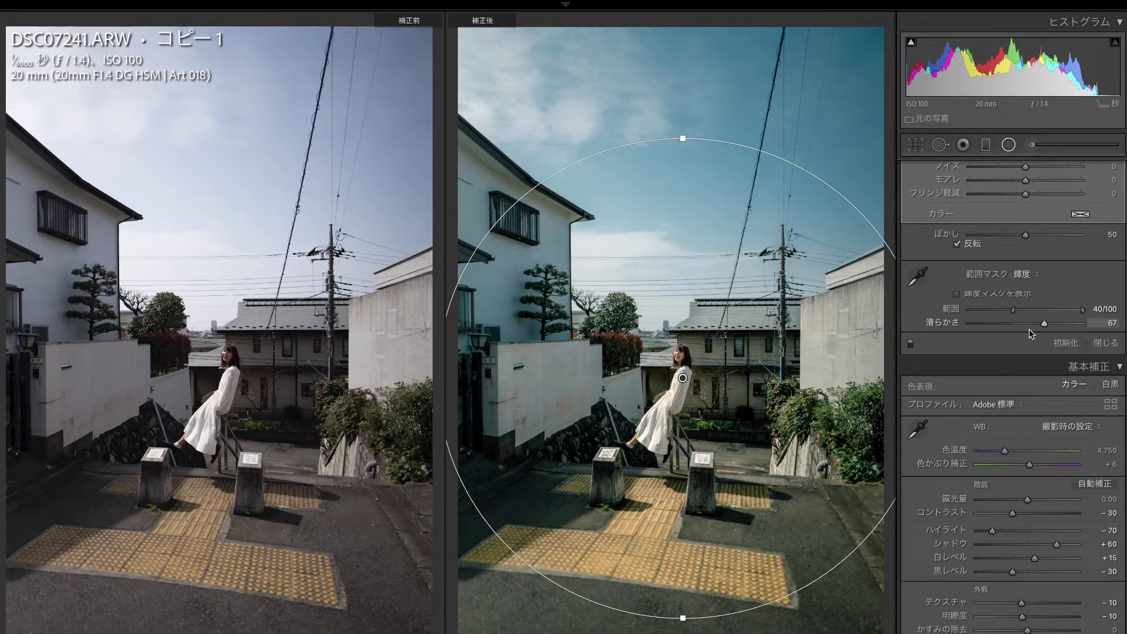
left_click_drag(1048, 322, 1025, 323)
scroll(1013, 352, "up", 5)
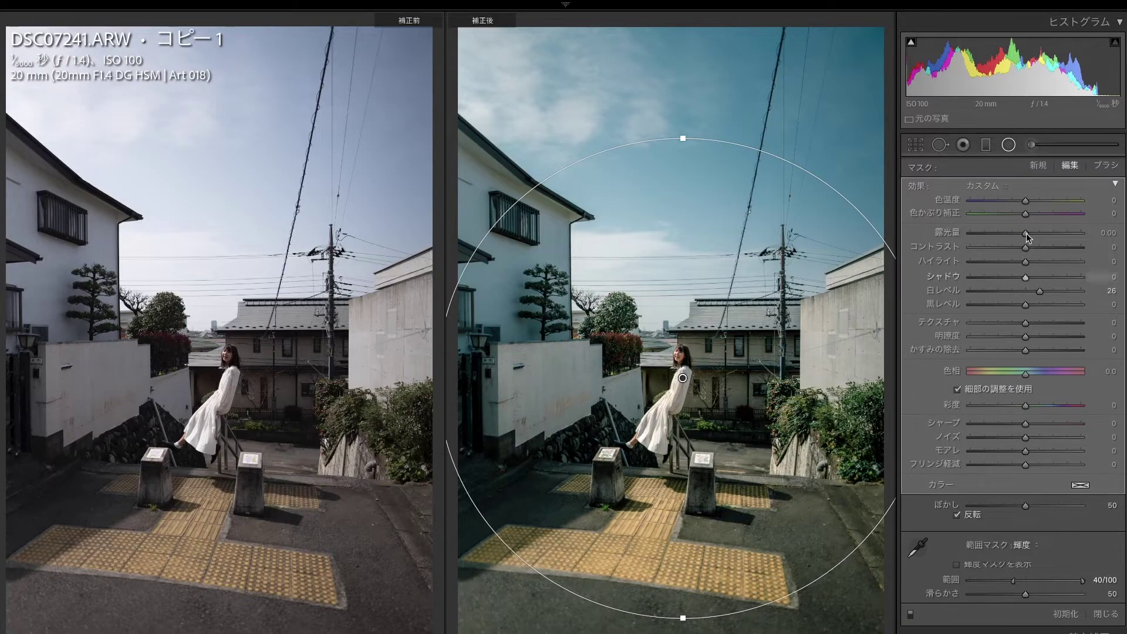
Step: Narrow the luminance range to 40/92 and lift the filter's Blacks to about +36
left_click_drag(1026, 232, 1034, 232)
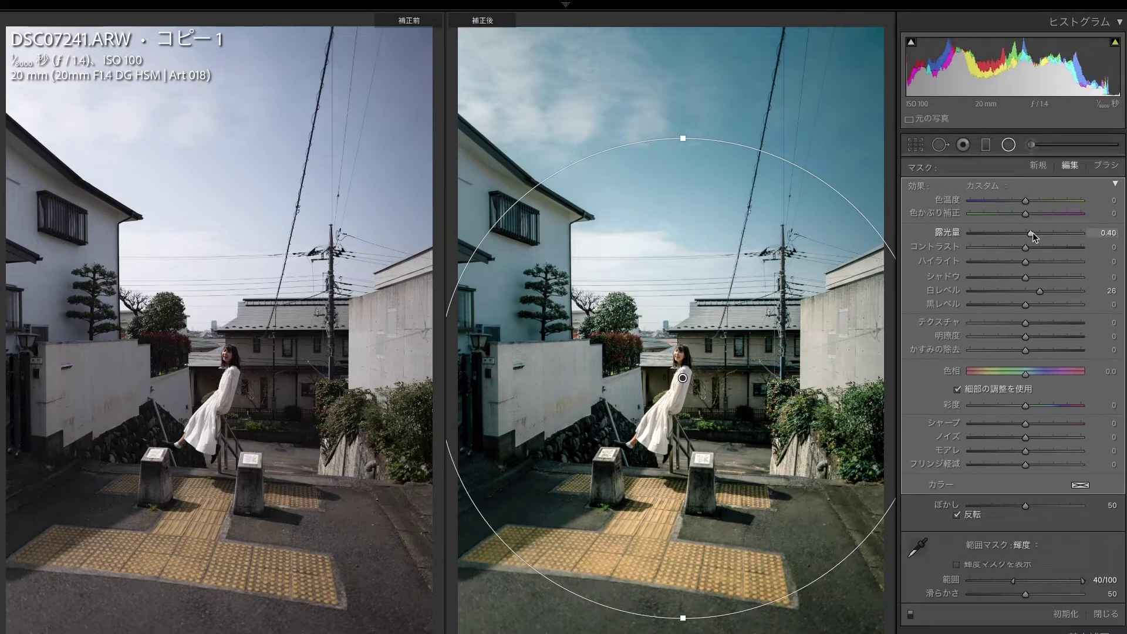
left_click_drag(1084, 580, 1080, 586)
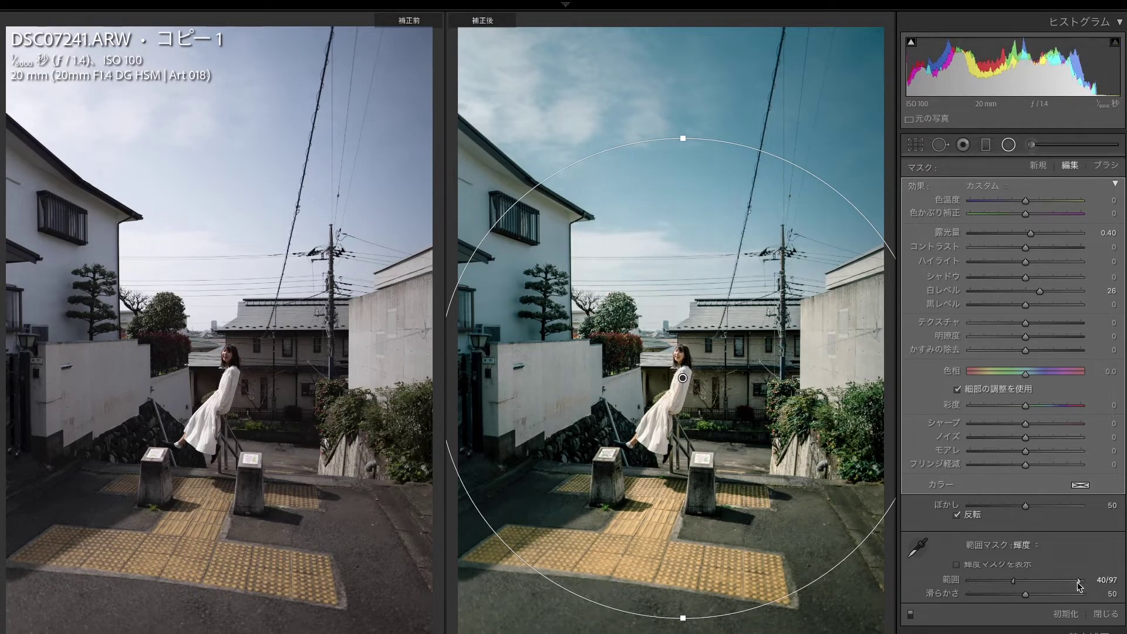
left_click_drag(1030, 231, 1037, 241)
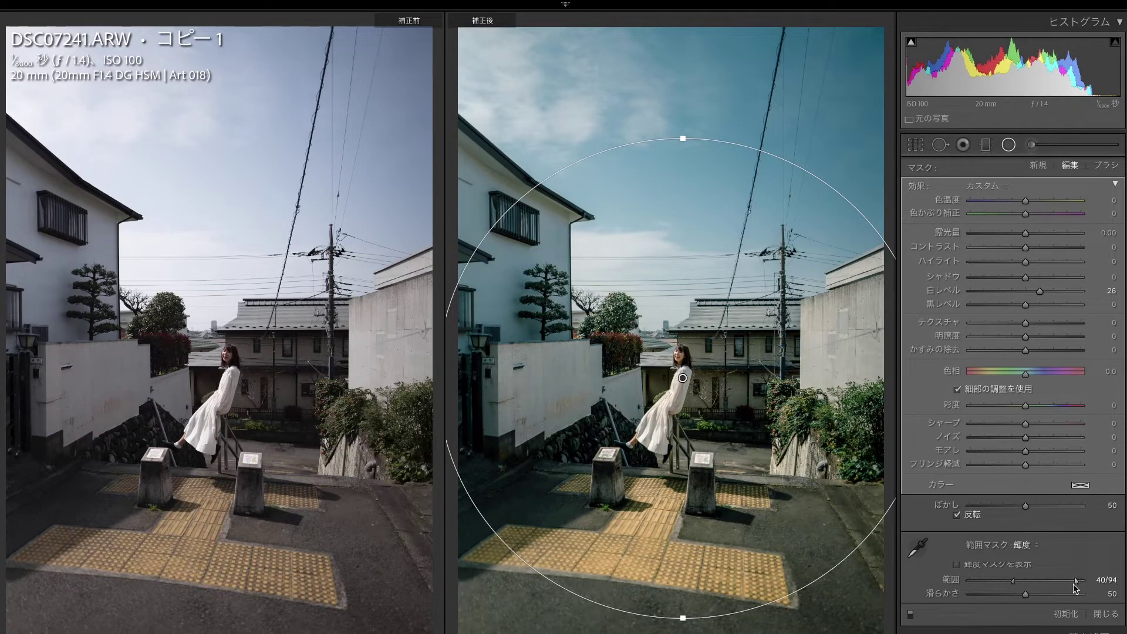
left_click_drag(1076, 581, 1074, 581)
Step: Raise the radial filter's Whites to about 45 and finish editing the filter
left_click_drag(1043, 292, 1051, 296)
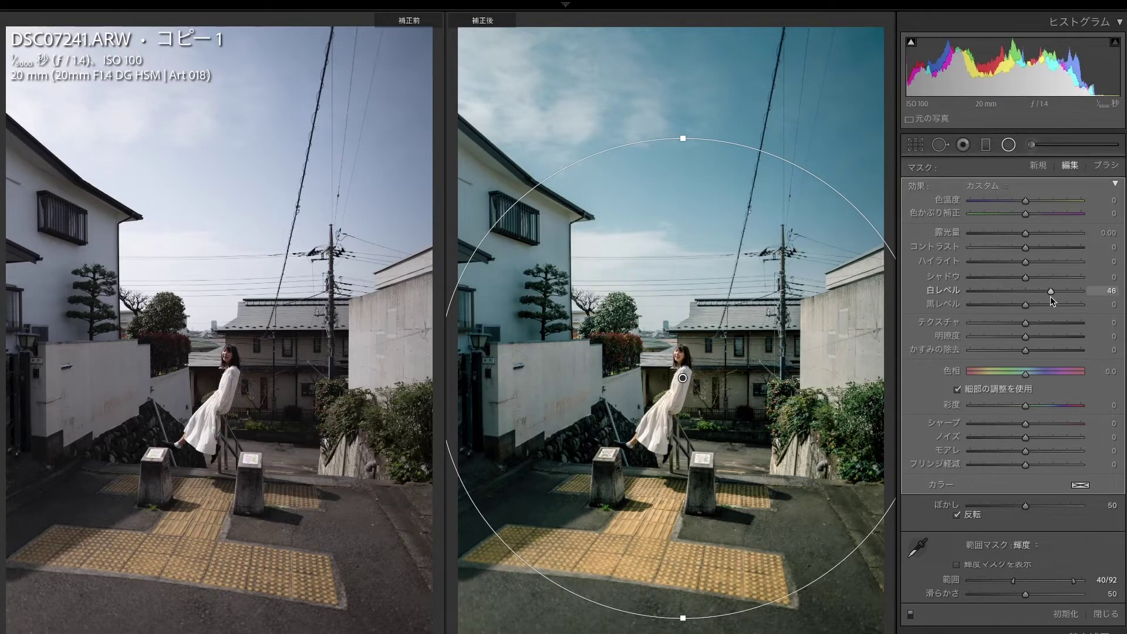
mouse_move(1055, 291)
left_mouse_down()
mouse_move(1036, 303)
mouse_move(1044, 307)
left_mouse_up()
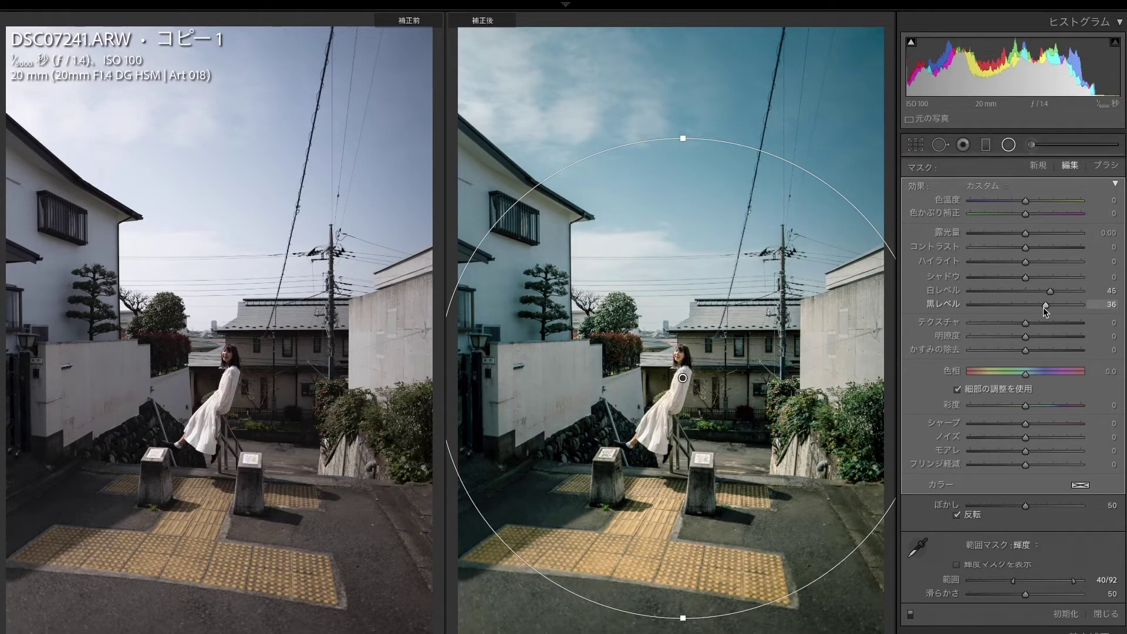
key("shift+m")
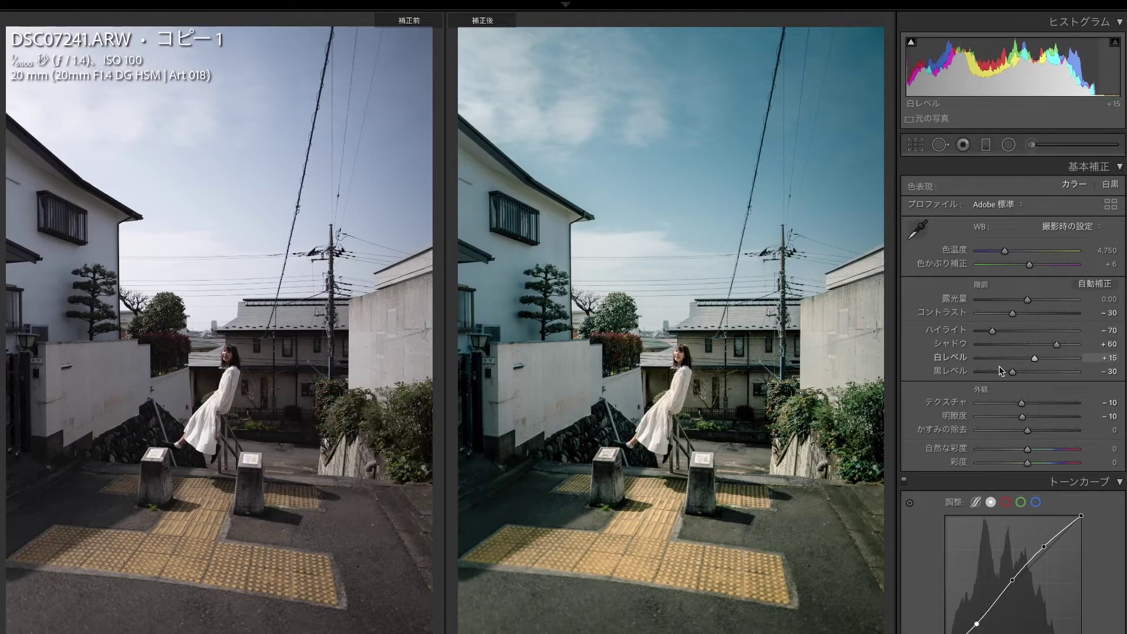
Step: Set Basic panel Exposure to +0.05, Highlights to -44 and Blacks to -43
left_click_drag(992, 330, 1004, 331)
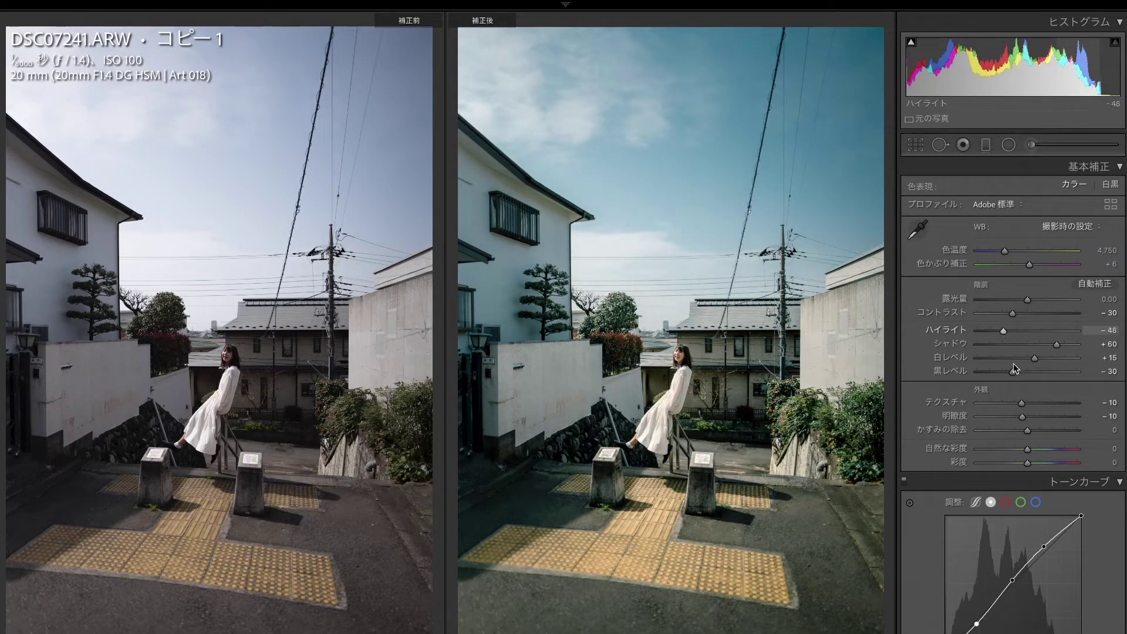
left_click_drag(1030, 372, 1007, 382)
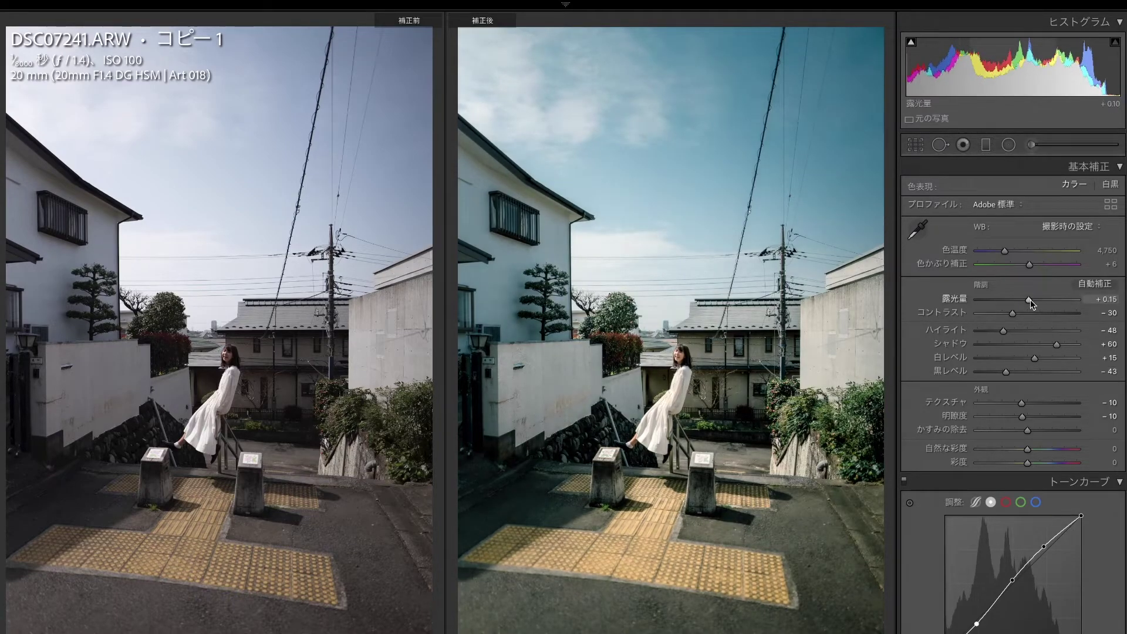
left_click(1031, 299)
left_click(1008, 331)
left_click_drag(1008, 332, 1025, 301)
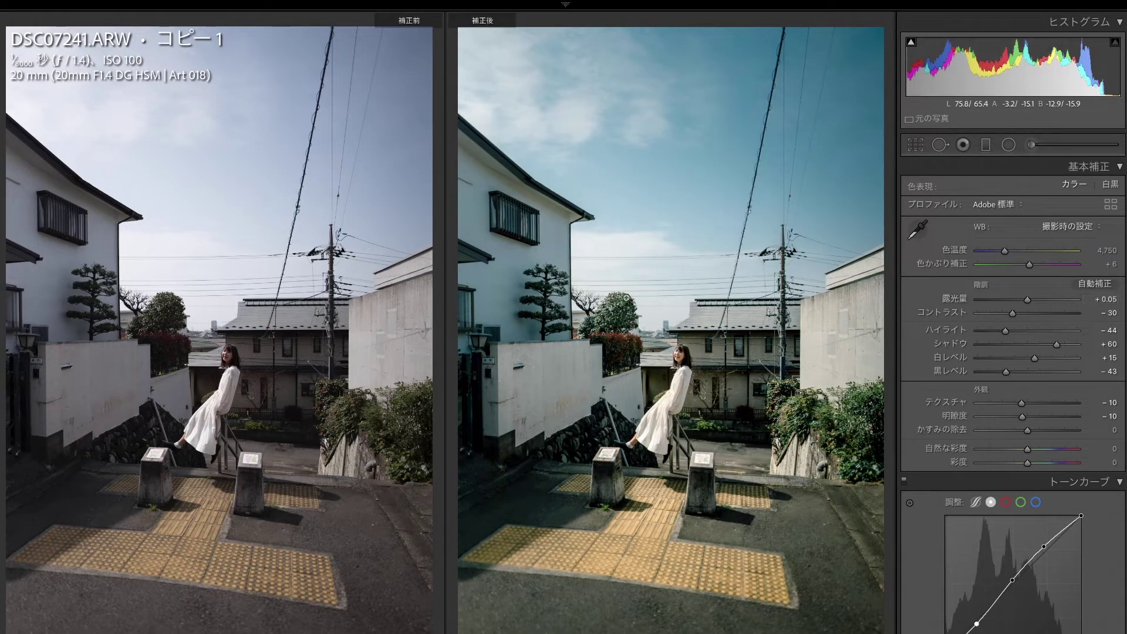
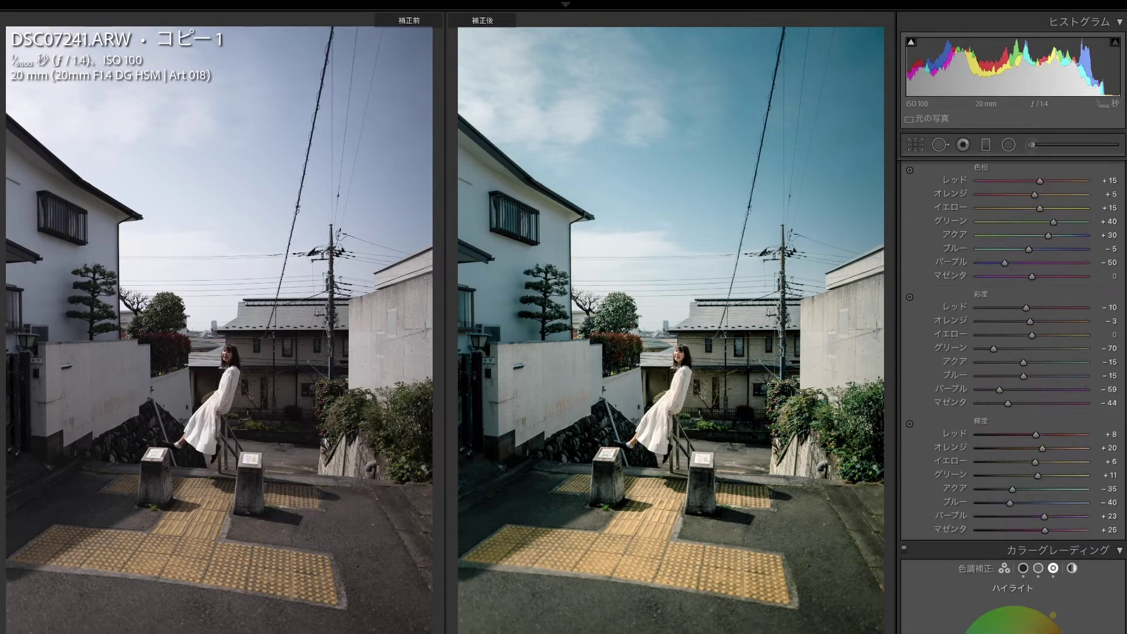
Step: Scroll the Develop panel past Effects and Calibration, then back up to Lens Corrections
scroll(1012, 353, "down", 10)
scroll(1013, 353, "down", 5)
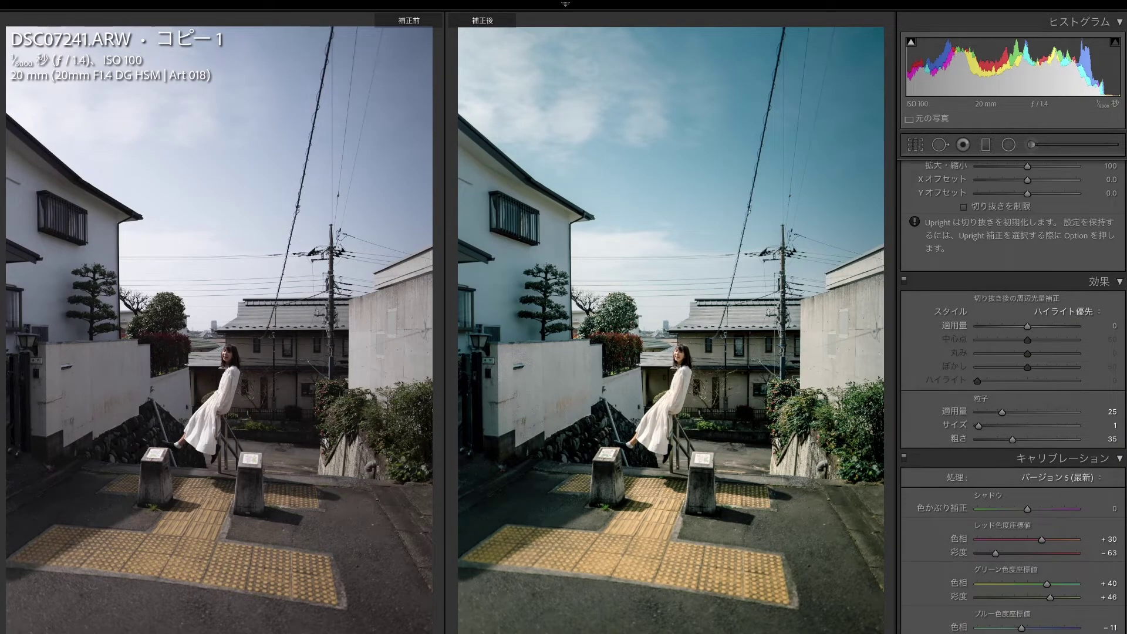
scroll(1106, 473, "up", 5)
scroll(1106, 473, "up", 5)
scroll(1105, 473, "up", 5)
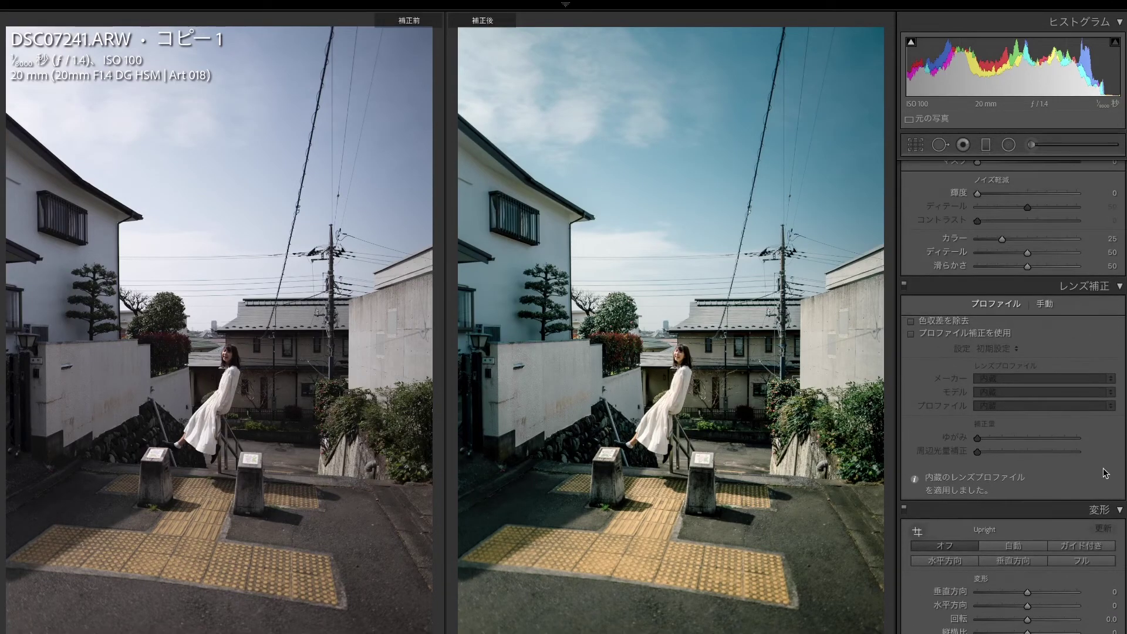
Step: Enable the Sigma 20mm profile correction on default setup and lower Vignetting from 100 to 15
left_click(996, 334)
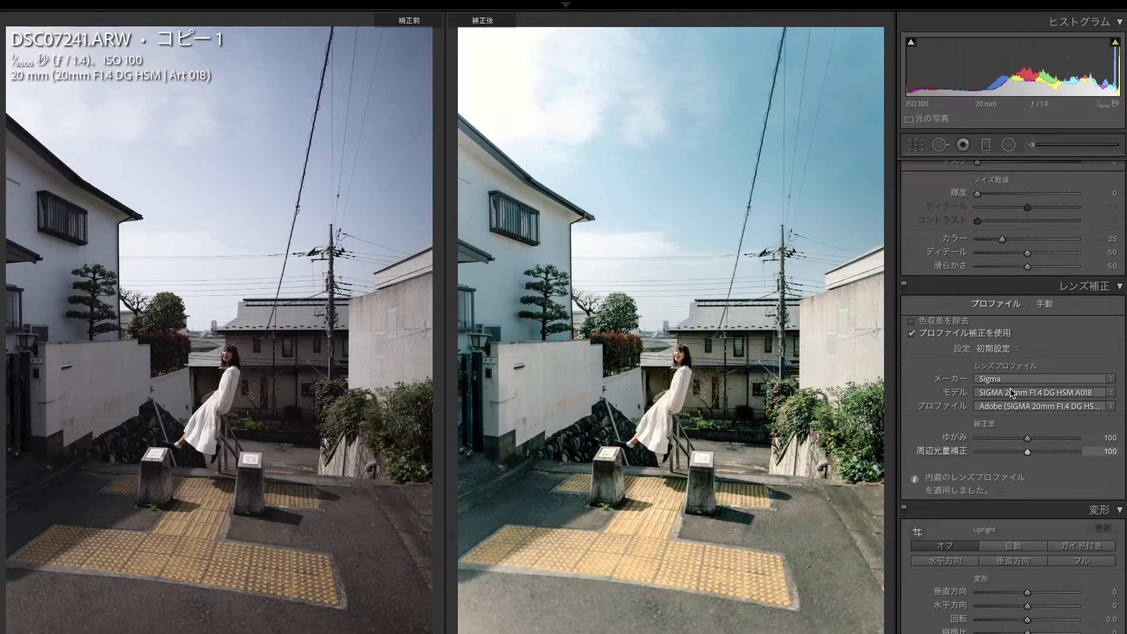
left_click(992, 349)
left_click(987, 348)
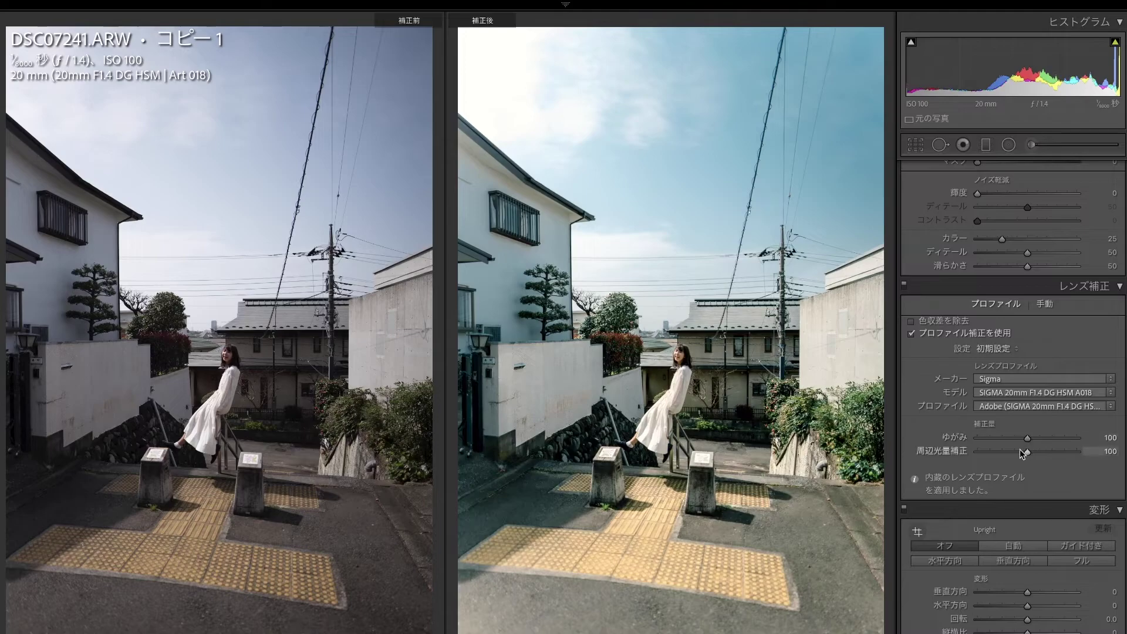
left_click_drag(1025, 452, 984, 457)
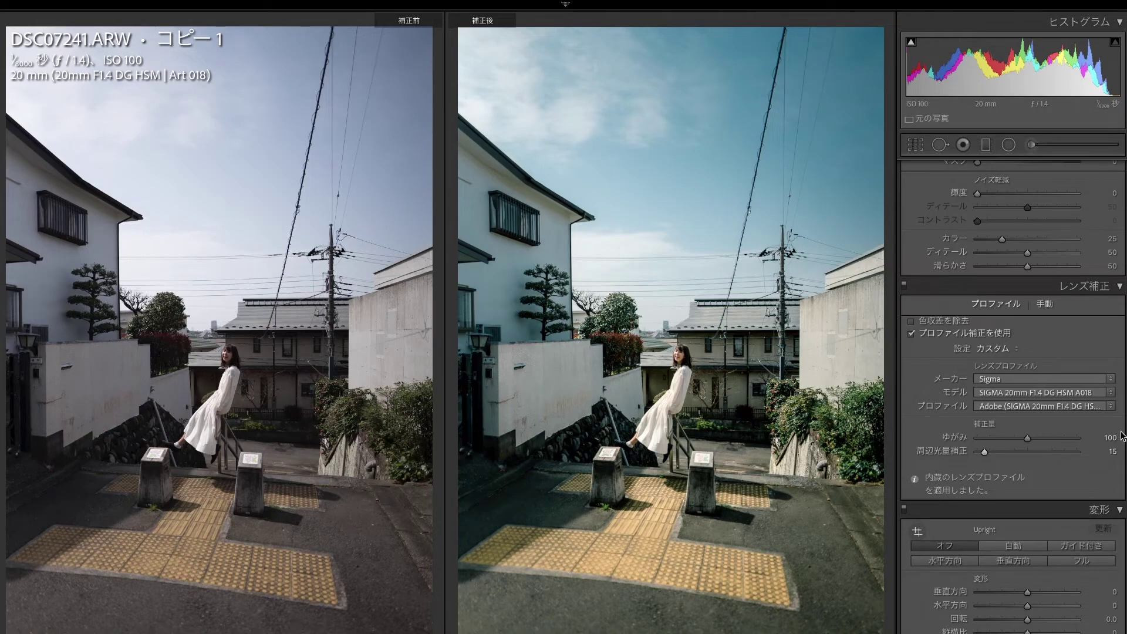
scroll(1013, 353, "up", 15)
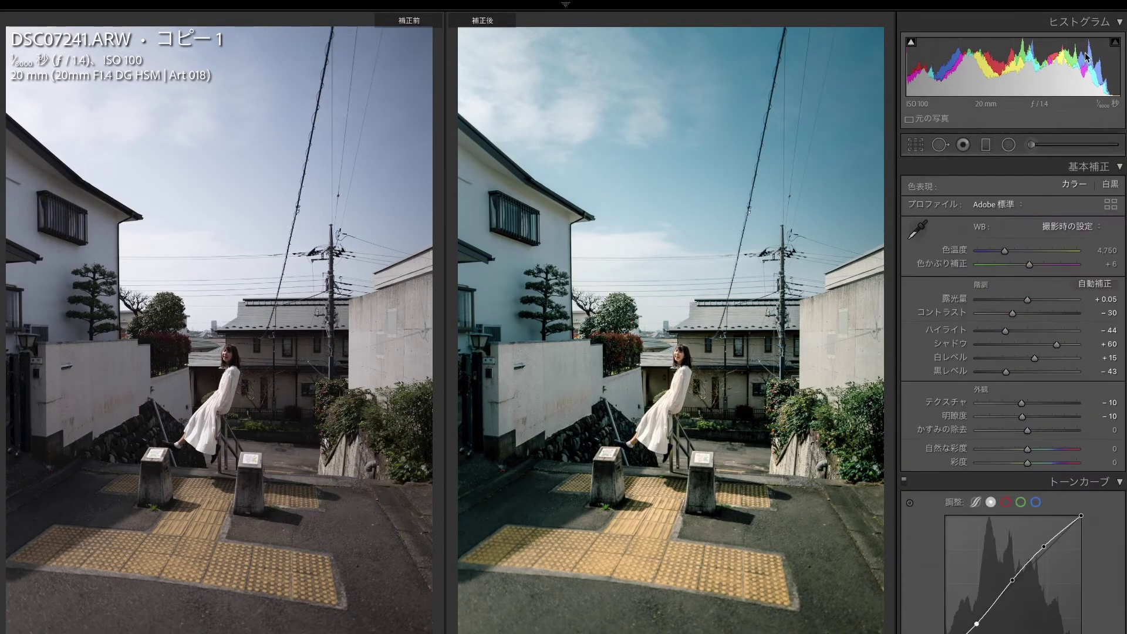